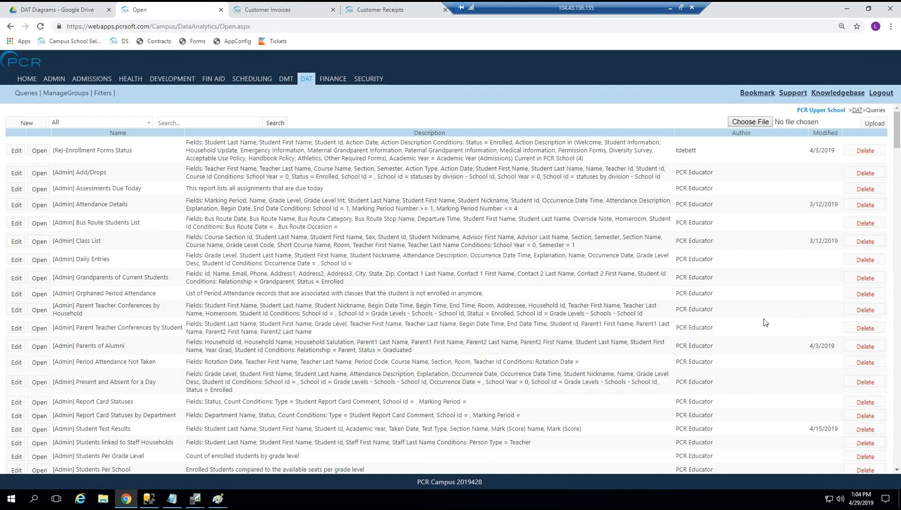
Switch to Paint and examine the full width of the DATFinanceAR.png table diagram, from Student Balance Info to Customers.
key(ctrl+equal)
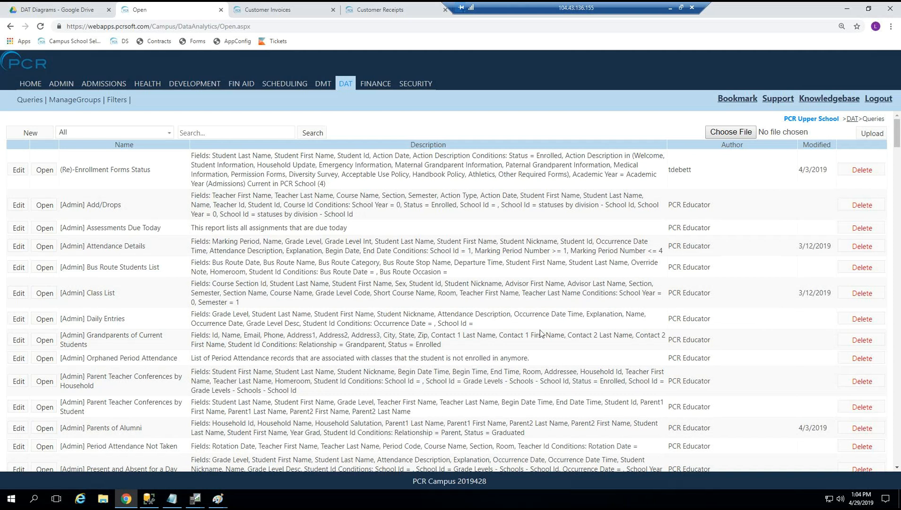
click(218, 500)
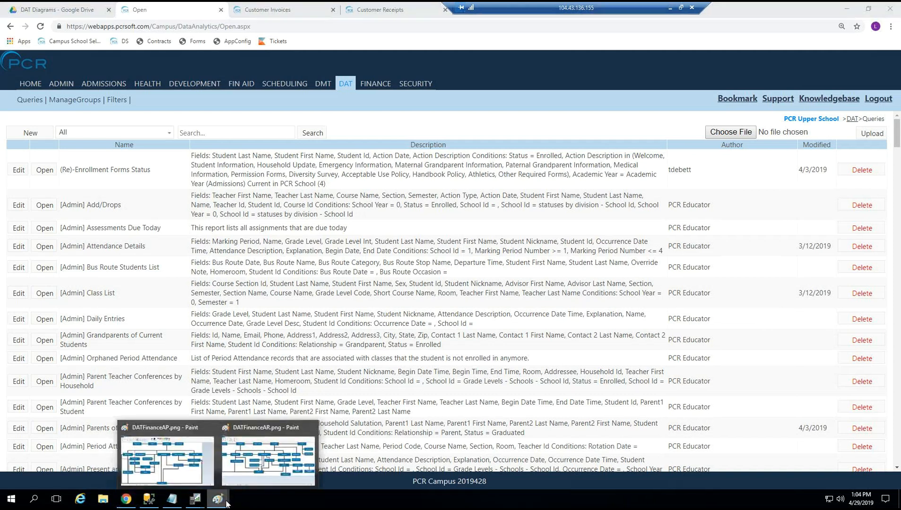
click(264, 450)
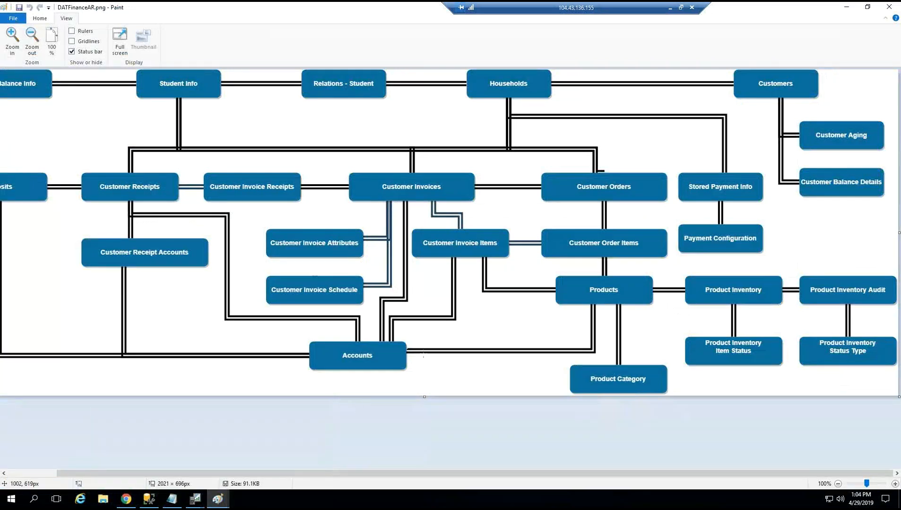
drag(481, 475, 391, 474)
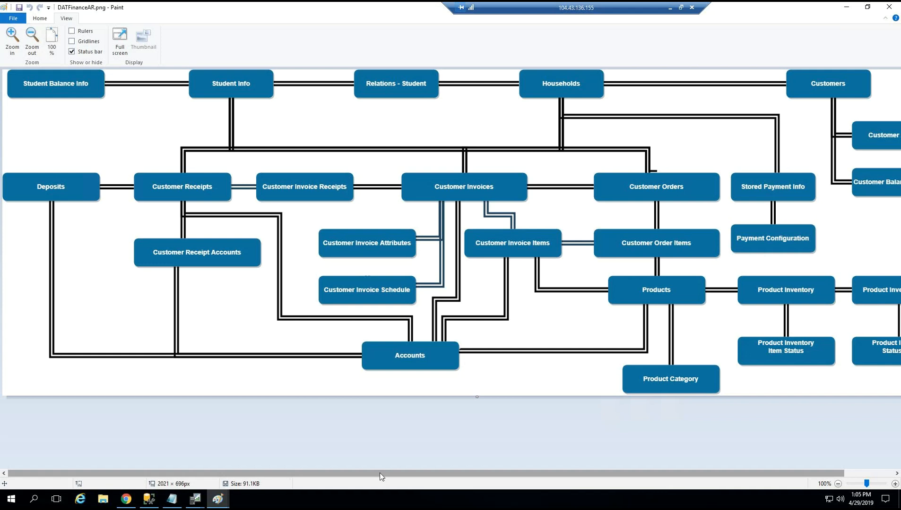
drag(382, 477, 431, 476)
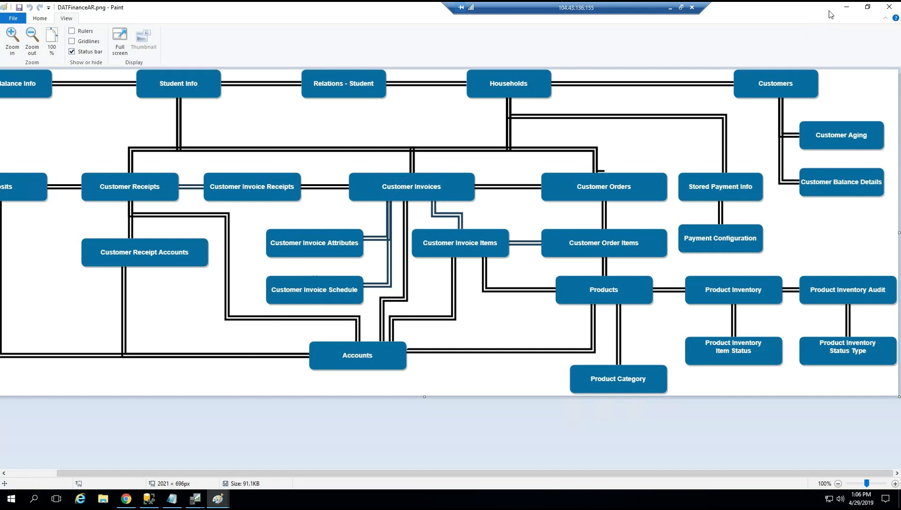
click(847, 7)
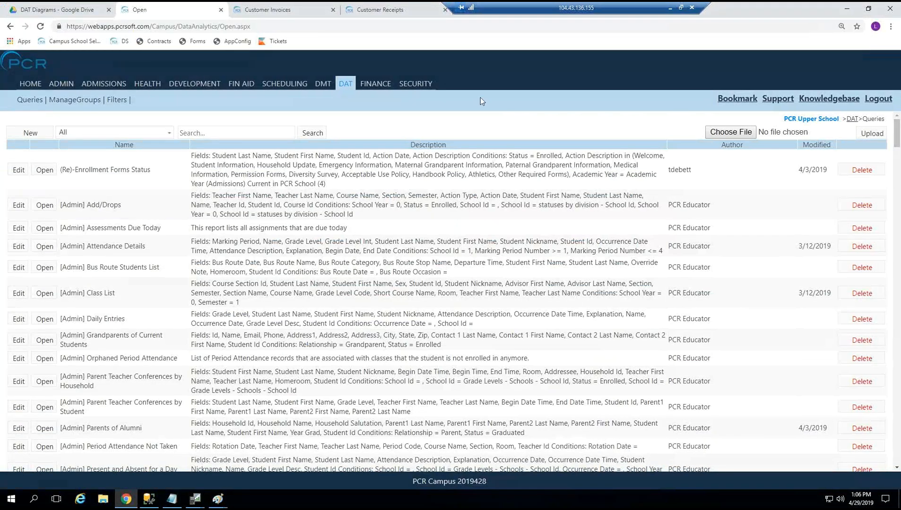
Go to the open Customer Invoices list and open the details of the first invoice.
click(282, 7)
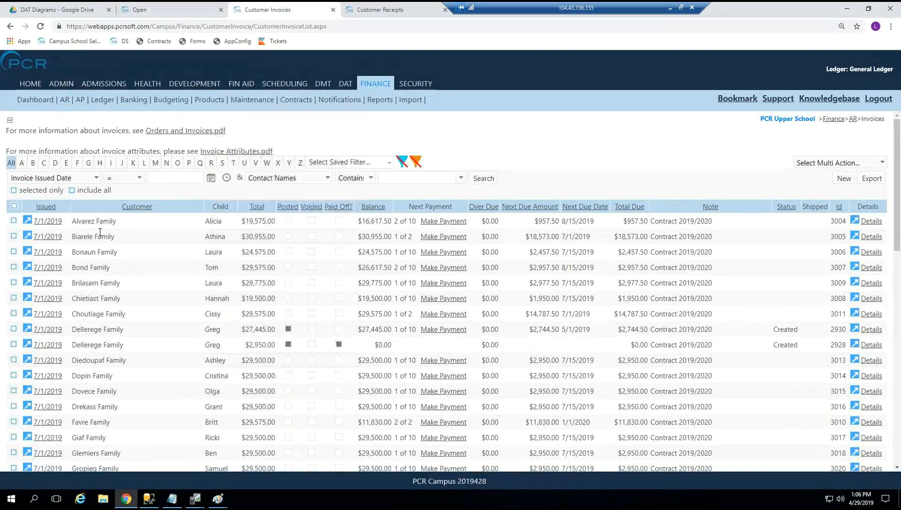
mouse_move(57, 96)
click(873, 222)
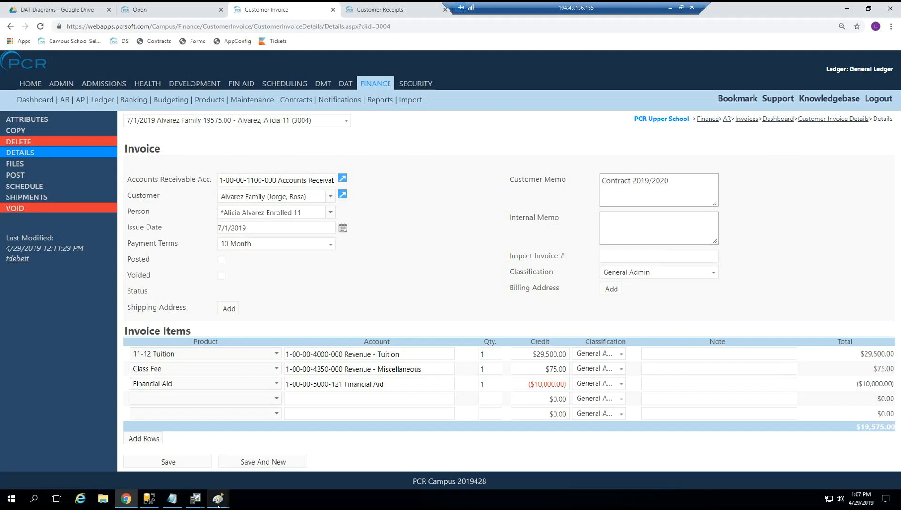
Check how Customer Invoices connects to Customer Invoice Items in the DATFinanceAR.png diagram in Paint, and return to the invoice.
mouse_move(218, 500)
click(265, 482)
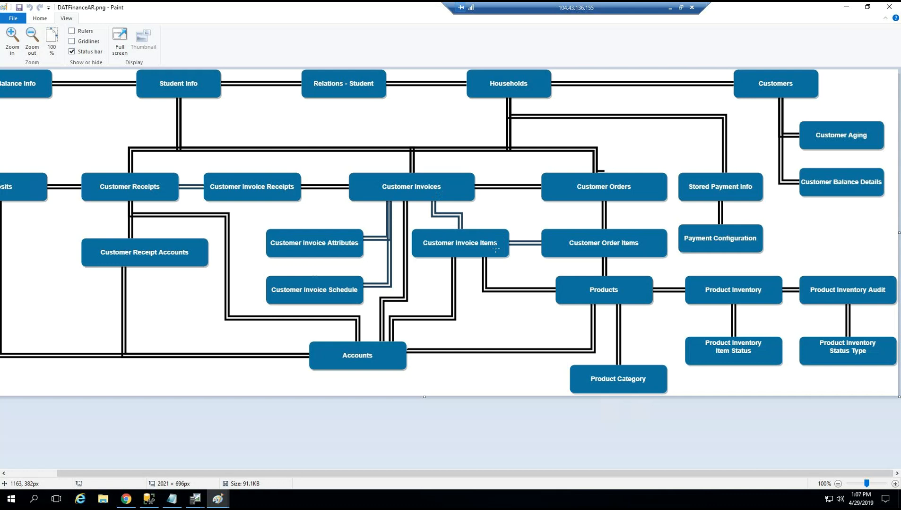
click(846, 10)
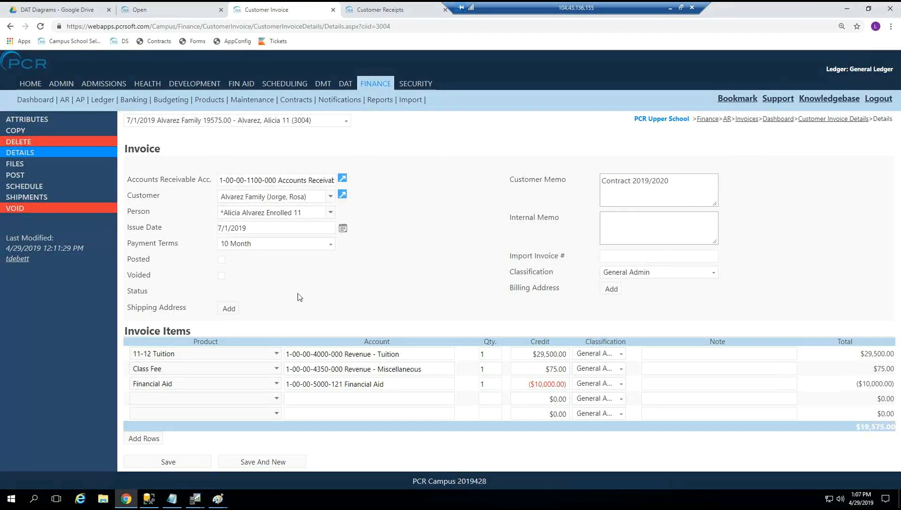
Examine the invoice's Invoice Items section, including its product, account, quantity and credit columns.
double_click(154, 329)
click(202, 331)
triple_click(191, 332)
click(375, 355)
click(478, 355)
key(Tab)
click(534, 369)
Review the tables linked to the invoice items in the DATFinanceAR.png diagram in Paint, and return to the browser.
mouse_move(227, 502)
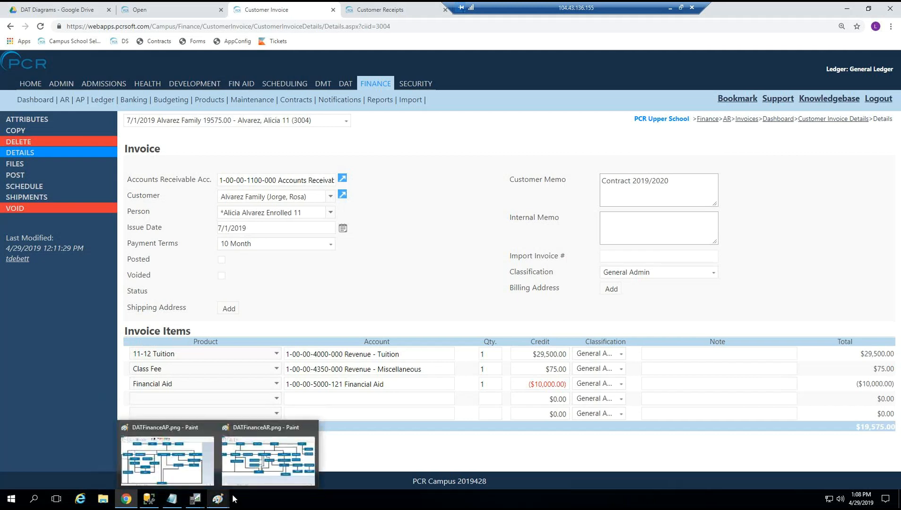
click(270, 466)
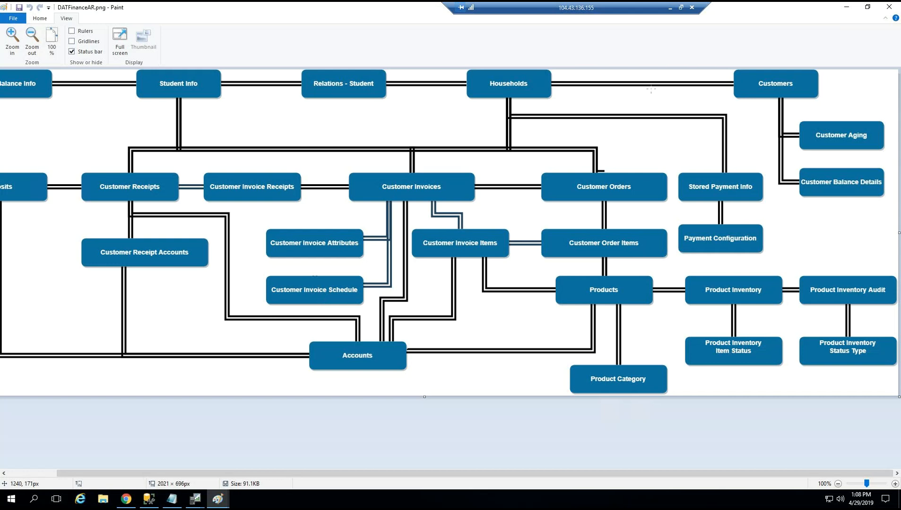
click(848, 8)
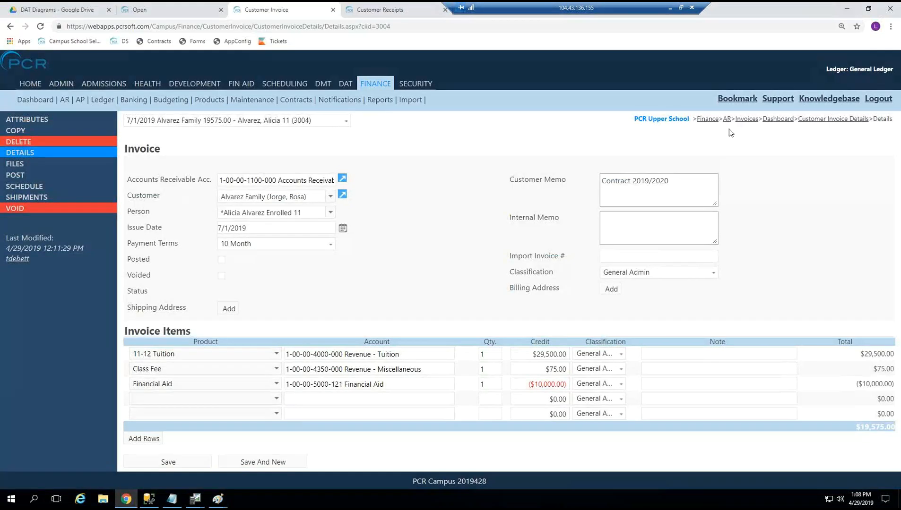
Open the invoice's payment schedule and examine its due dates from 7/15/2019 to 4/15/2020.
click(43, 188)
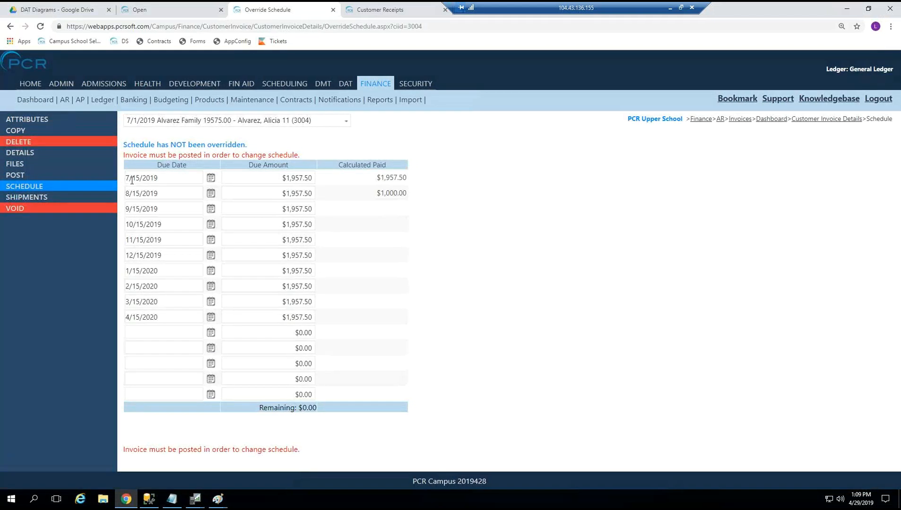
click(132, 182)
click(135, 194)
click(140, 208)
click(163, 317)
Examine the Customer Invoice Schedule, Customer Receipts and Deposits tables in the DATFinanceAR.png diagram in Paint.
click(291, 460)
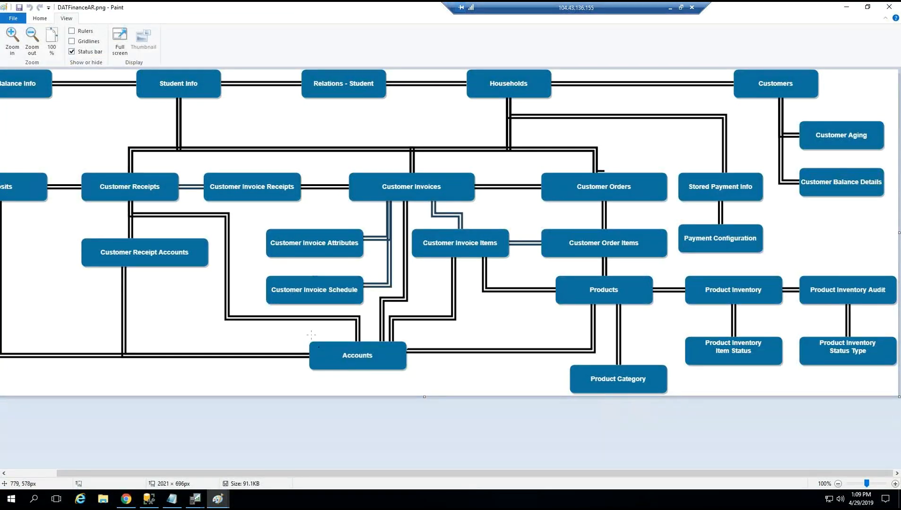
drag(352, 473, 326, 466)
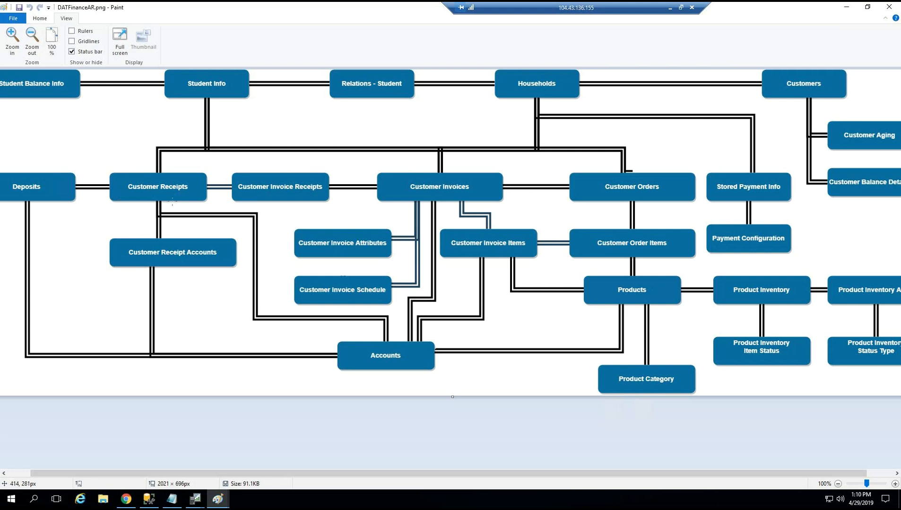
click(846, 7)
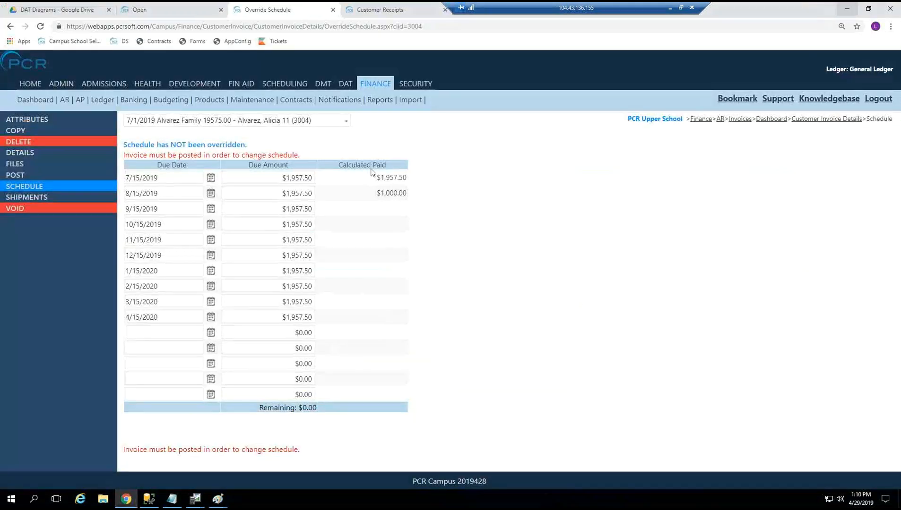
Go to the open Customer Receipts list and open the details of the receipt dated 4/29/2019.
click(374, 8)
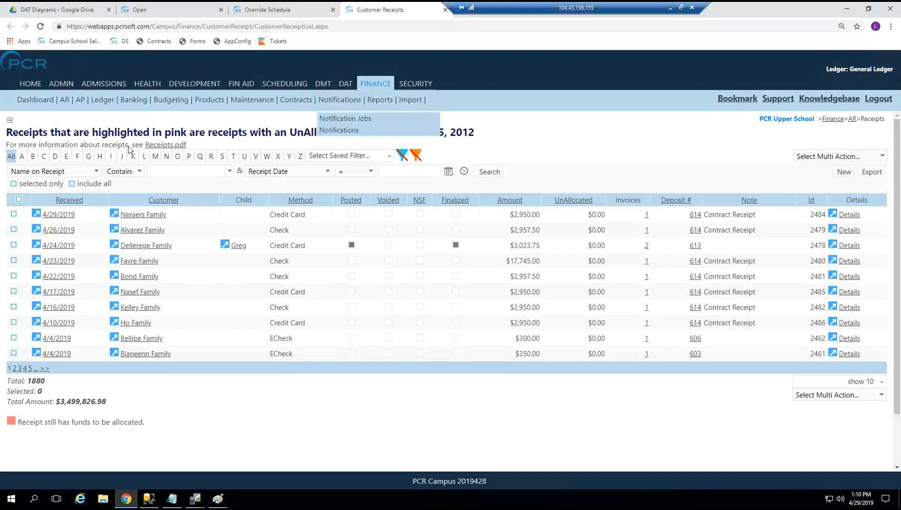
mouse_move(65, 99)
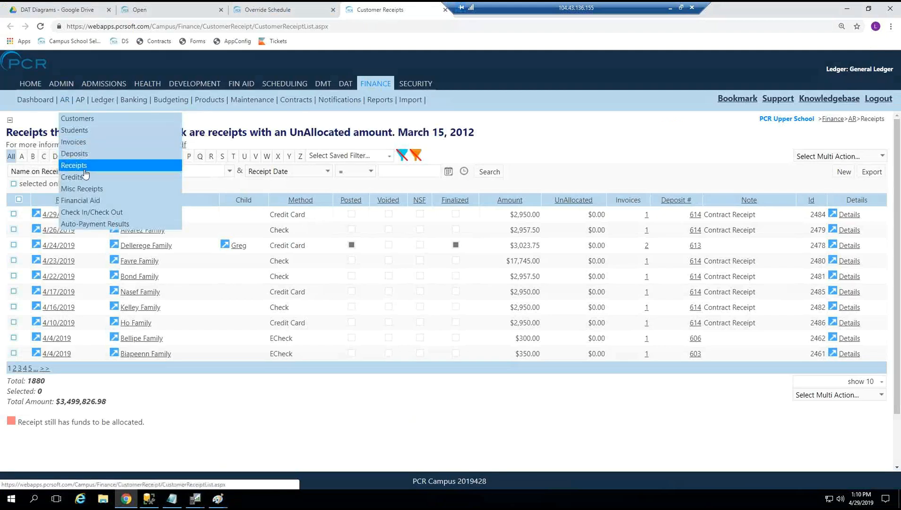
click(851, 215)
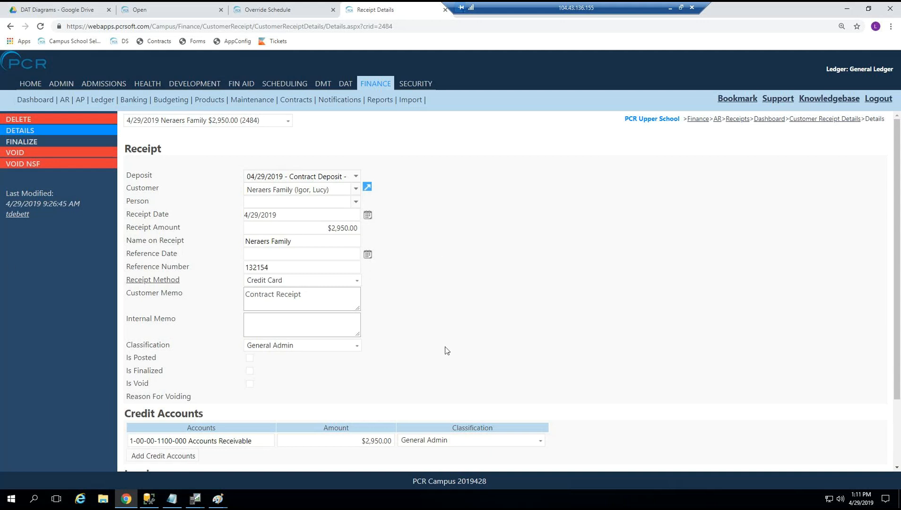
Switch to Paint and view the DATFinanceAP.png diagram of the accounts payable tables.
mouse_move(217, 502)
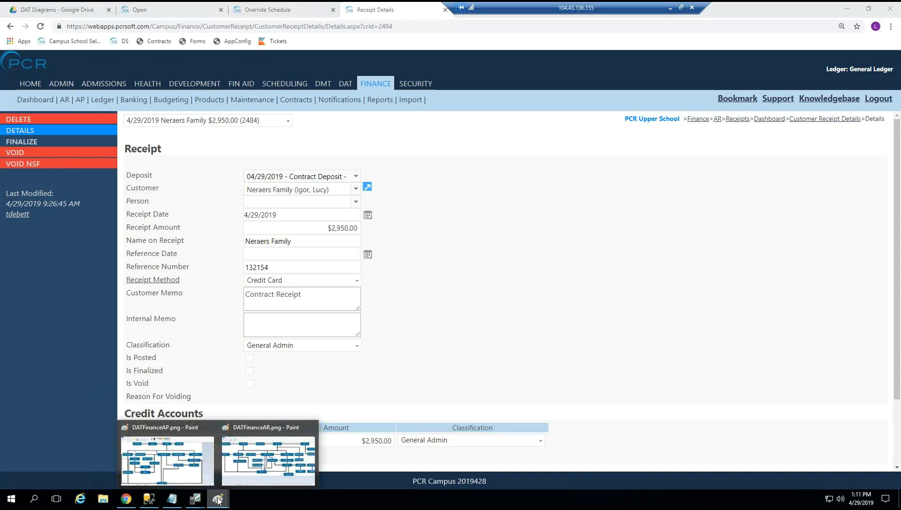
click(189, 456)
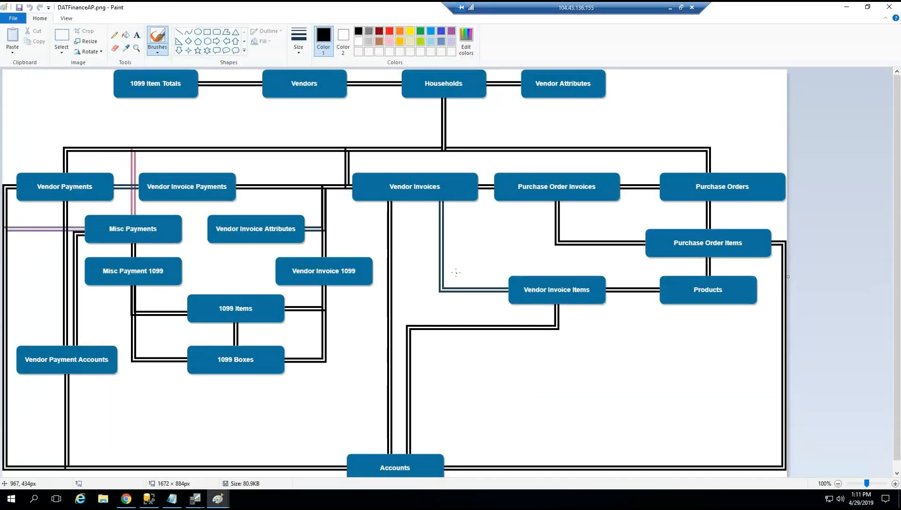
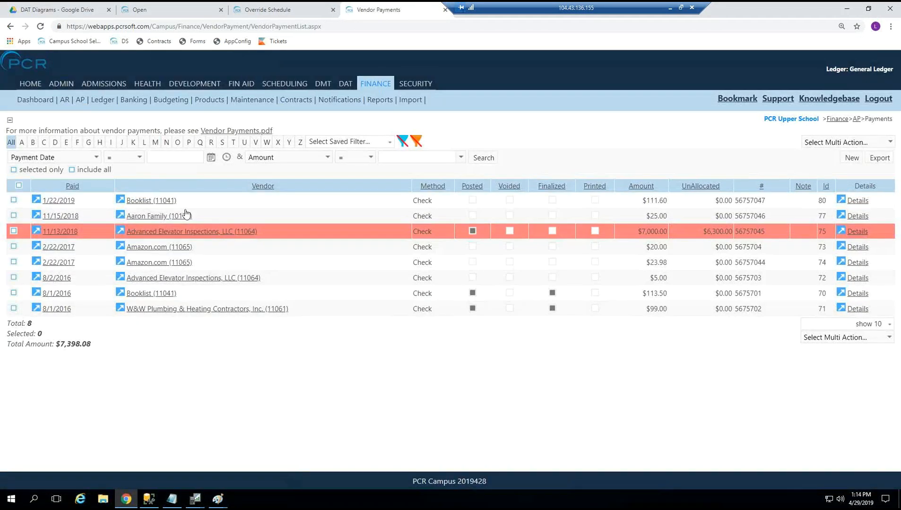
Open the details of the Booklist vendor payment dated 1/22/2019.
click(858, 201)
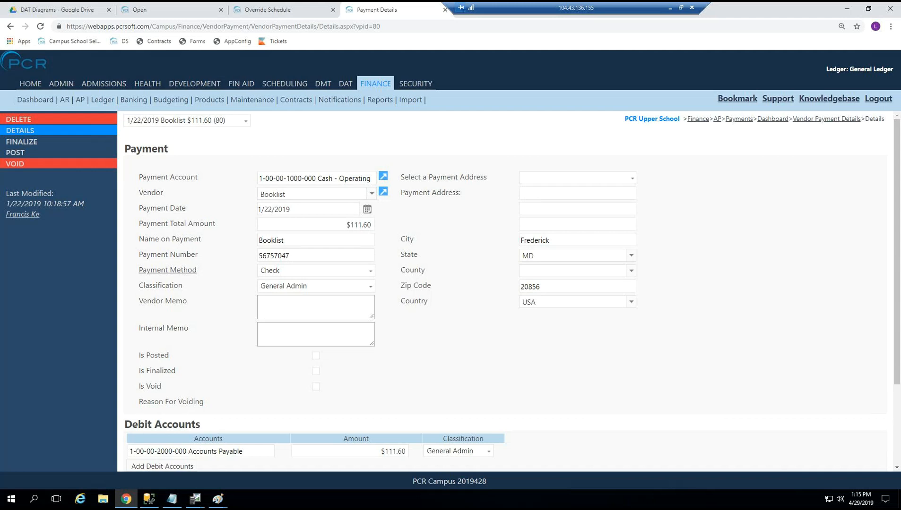
Return to the DAT Queries list and start a new query.
click(163, 6)
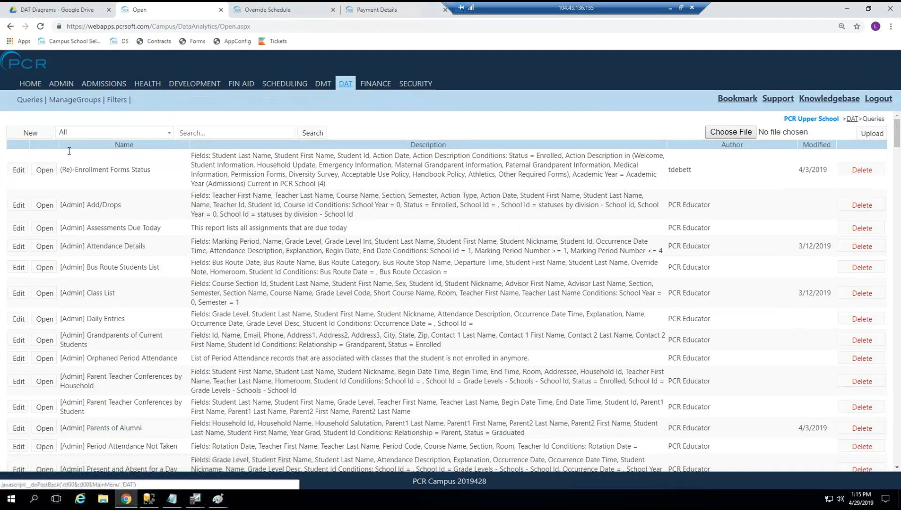
click(30, 132)
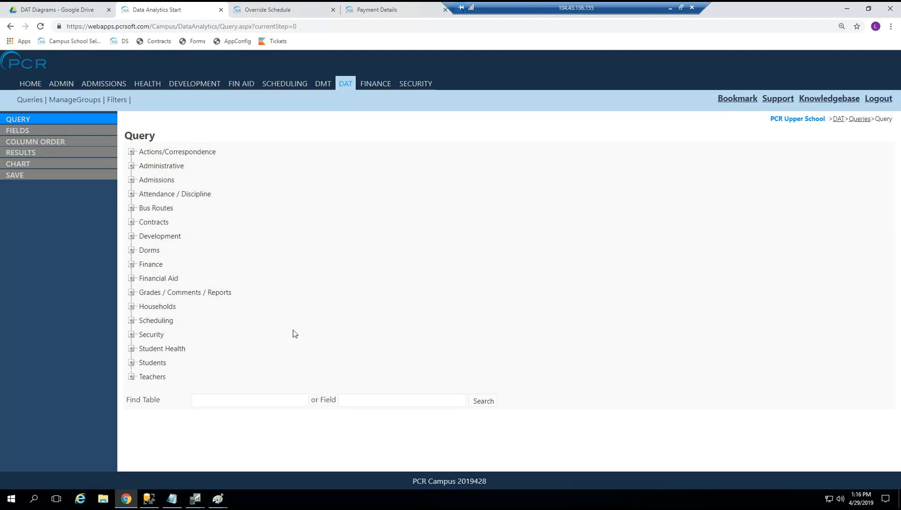
Check the Customers end of the DATFinanceAR.png diagram in Paint, and return to the new query.
click(227, 495)
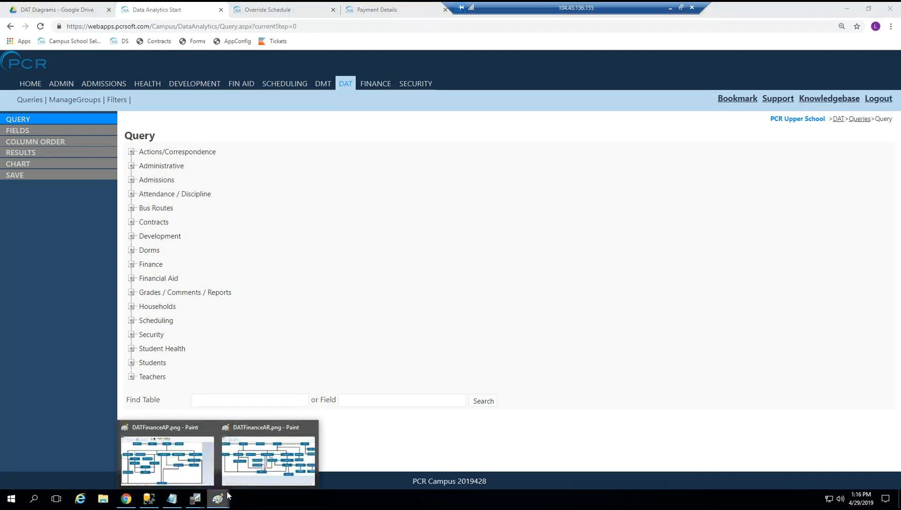
click(272, 453)
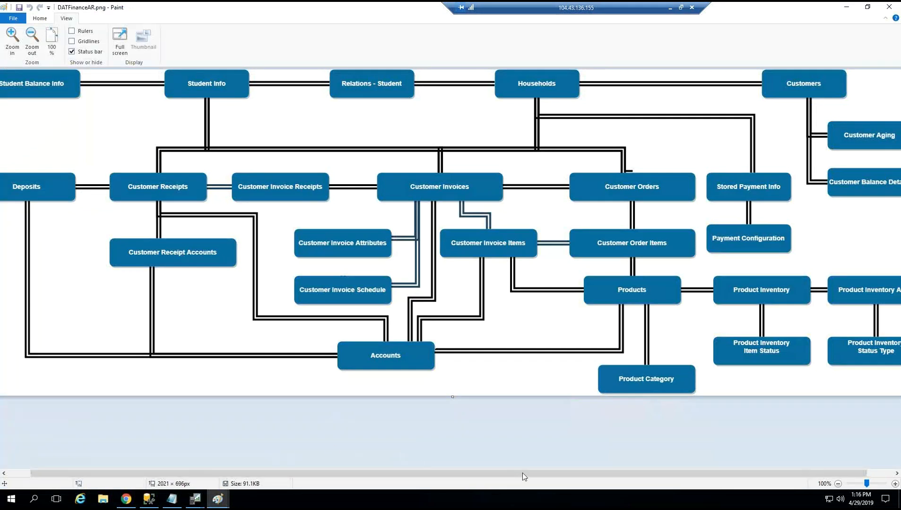
drag(548, 474, 610, 474)
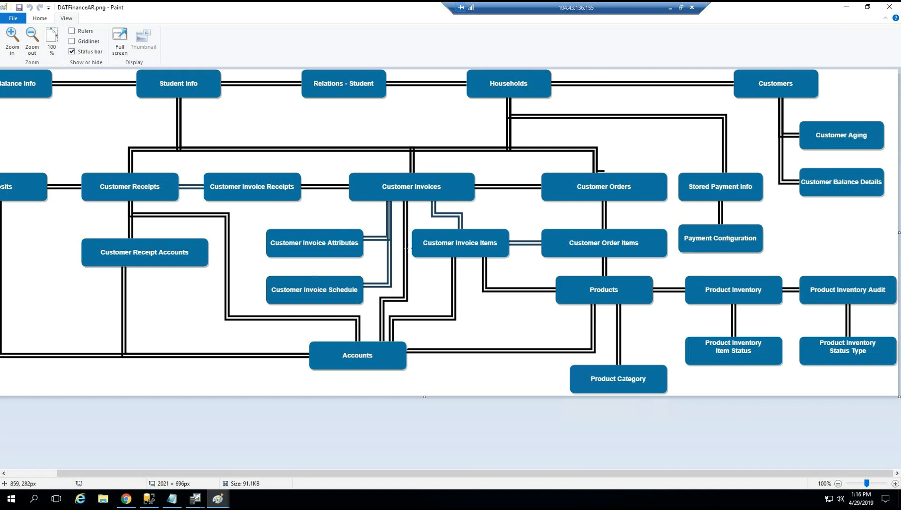
click(847, 6)
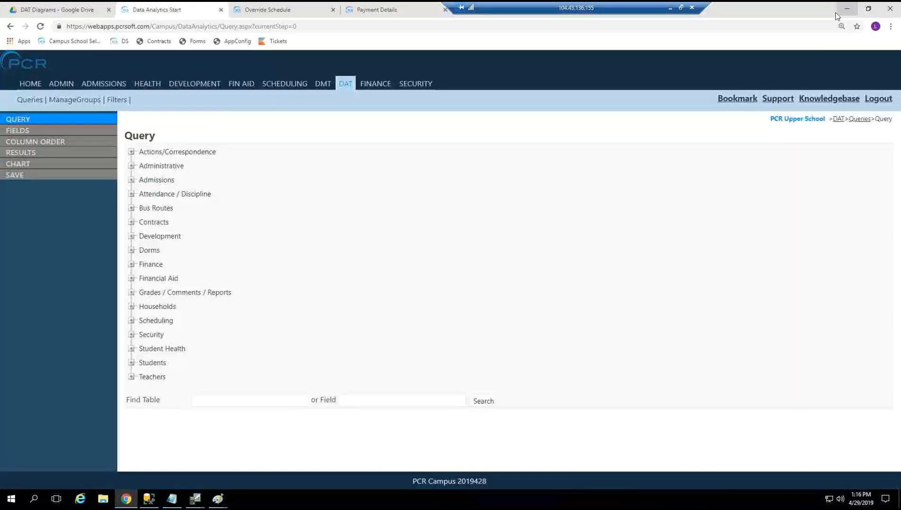
Select the Customers table from the Finance category as the starting table of the query.
click(130, 264)
scroll(498, 256, down, 1)
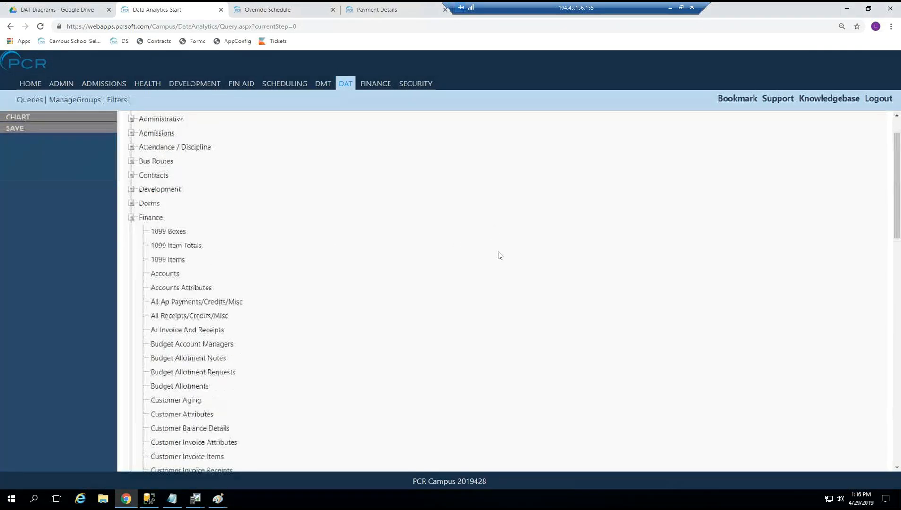
scroll(500, 256, down, 2)
scroll(500, 256, down, 2)
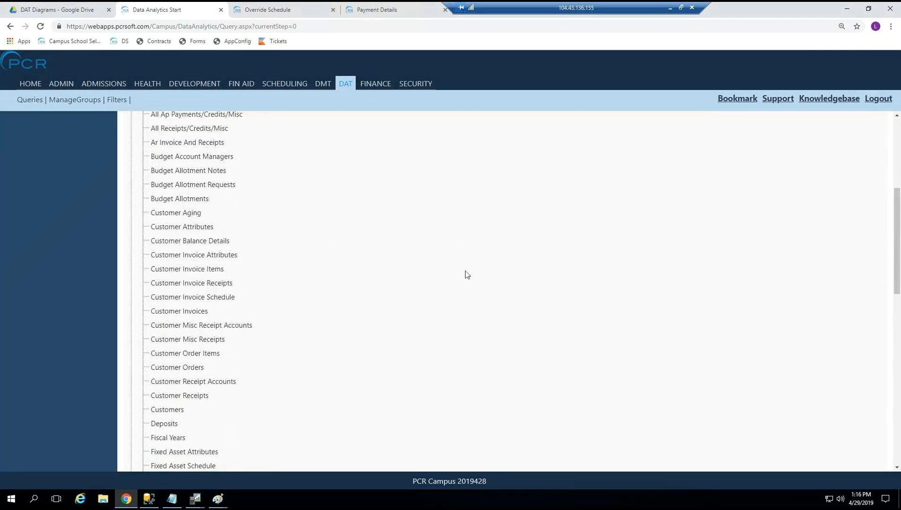
click(163, 411)
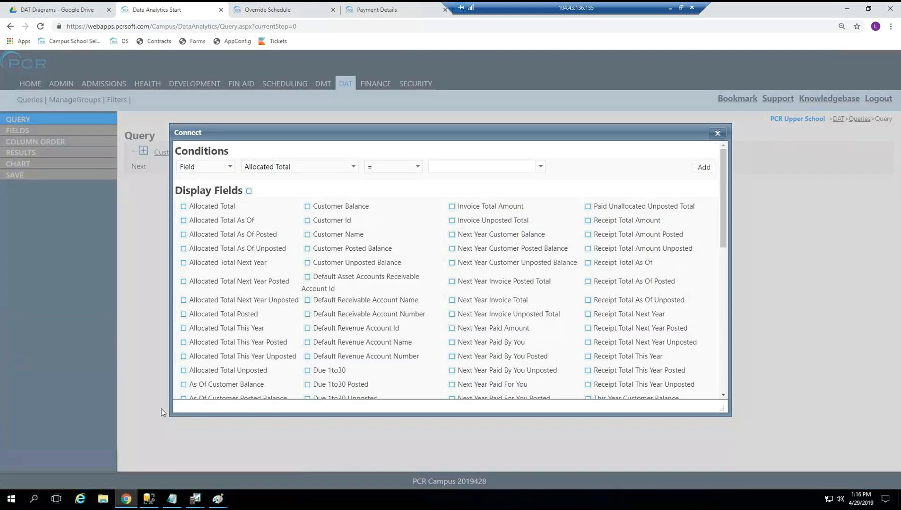
Look through all the display fields offered for the Customers table in the Connect dialog.
drag(724, 221, 732, 377)
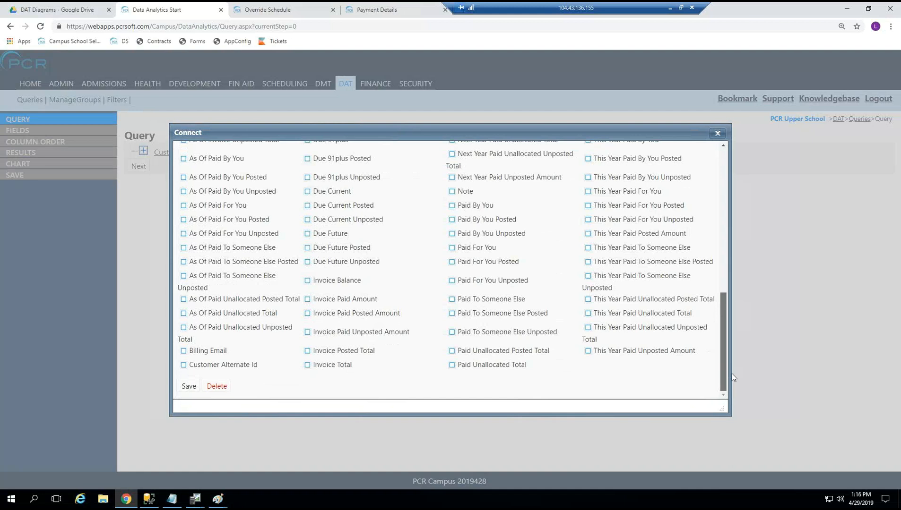
drag(733, 377, 732, 378)
drag(726, 327, 684, 183)
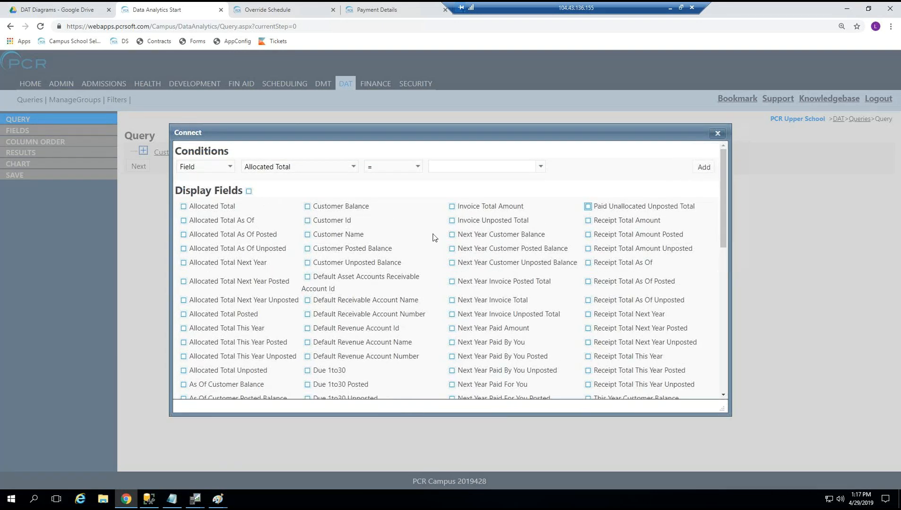
Display the Customer Name and Customer Id fields for the Customers table and save the selection.
click(321, 238)
click(321, 226)
drag(723, 230, 724, 377)
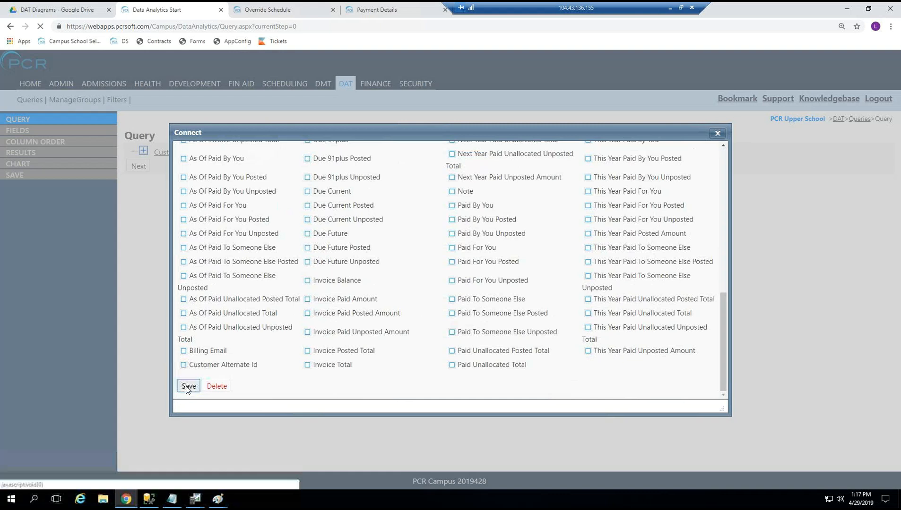
click(188, 387)
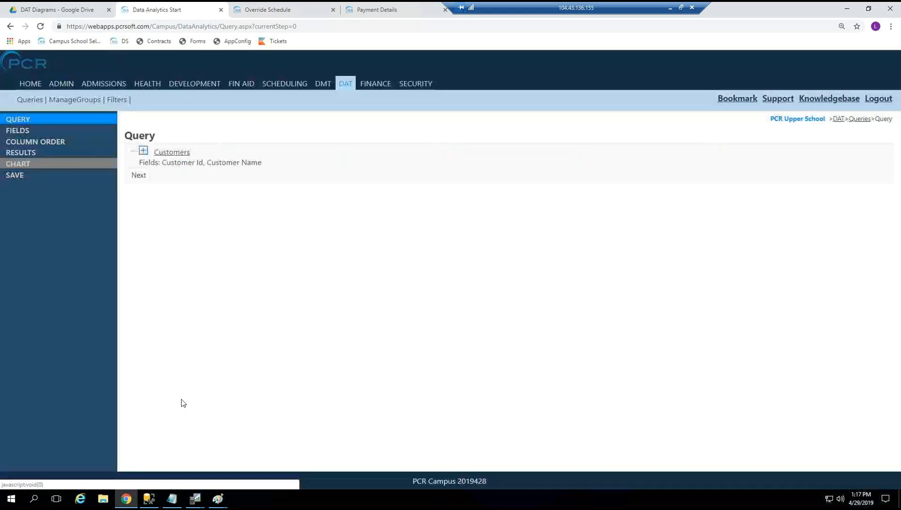
Add a connection under the Customers table with the Households table.
click(144, 153)
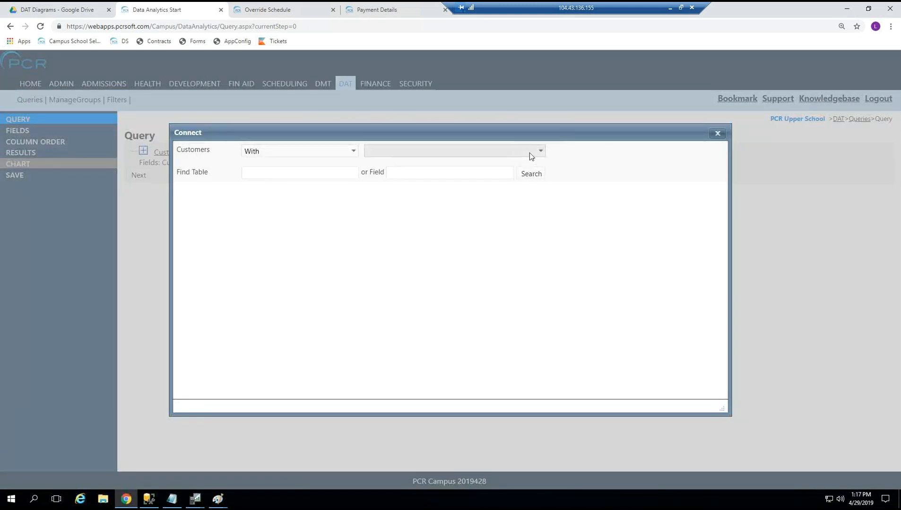
click(529, 152)
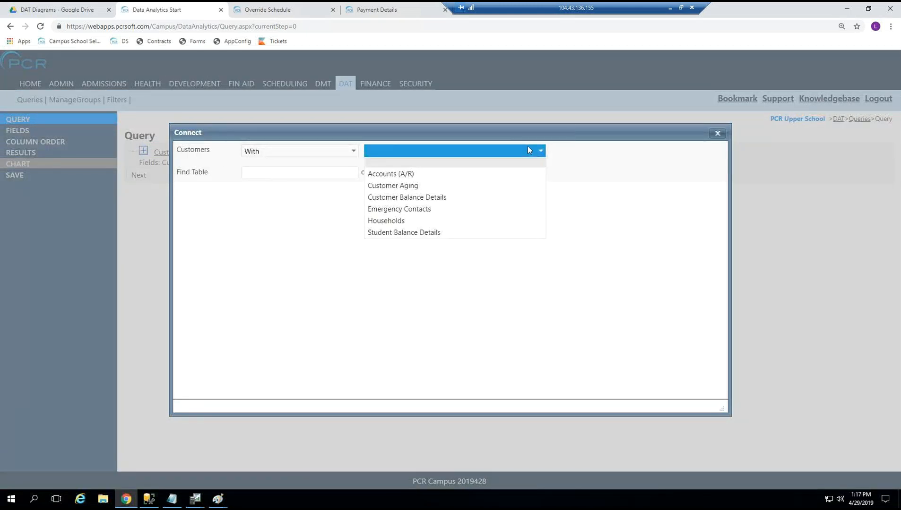
click(426, 223)
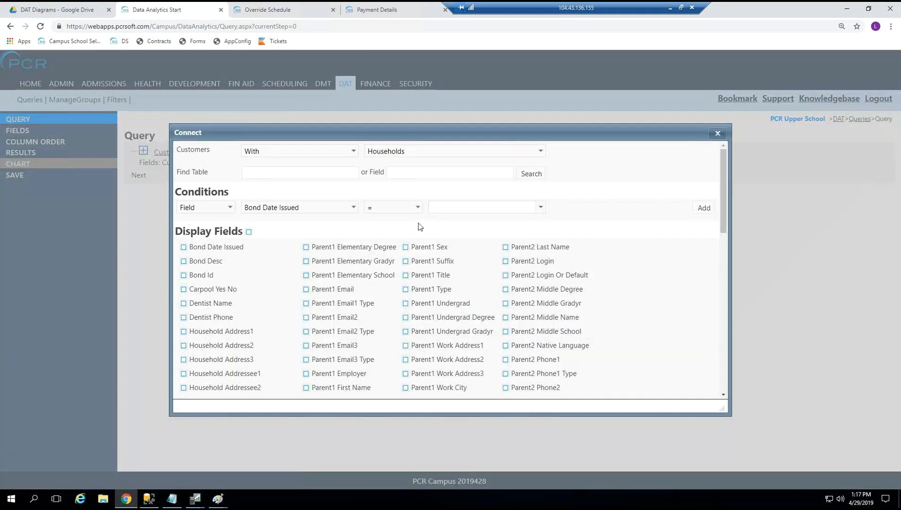
Display Household Address1, Household City, Household Email, Household State and Household Zip for the Households table, and save the connection.
scroll(723, 205, down, 2)
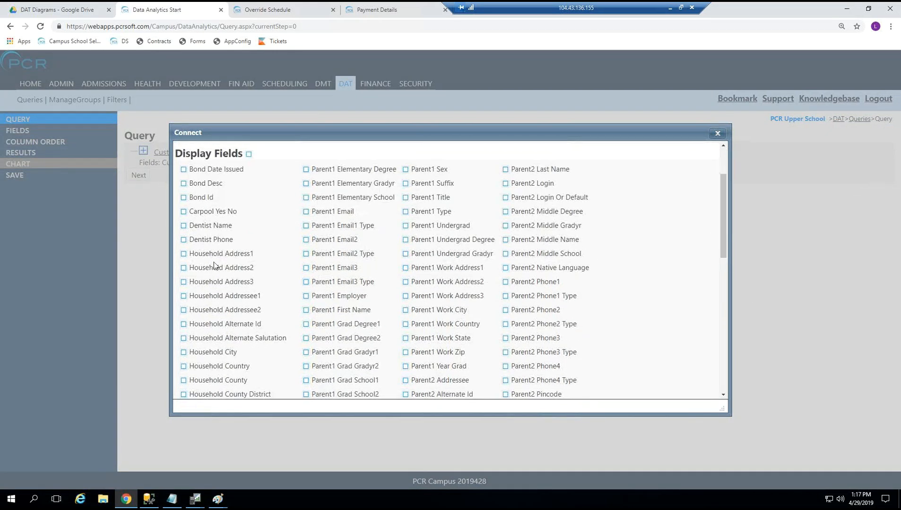
click(208, 257)
scroll(243, 297, down, 1)
click(225, 303)
scroll(198, 284, down, 2)
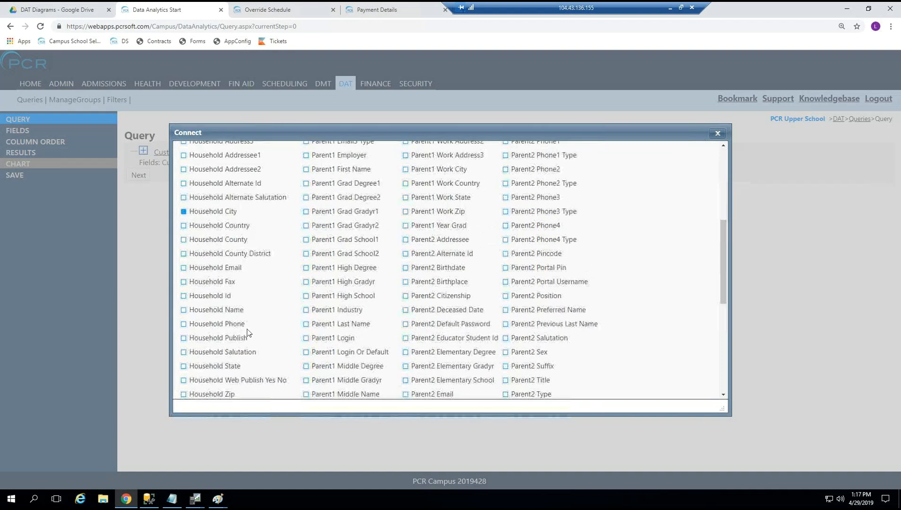
click(204, 268)
scroll(212, 308, down, 1)
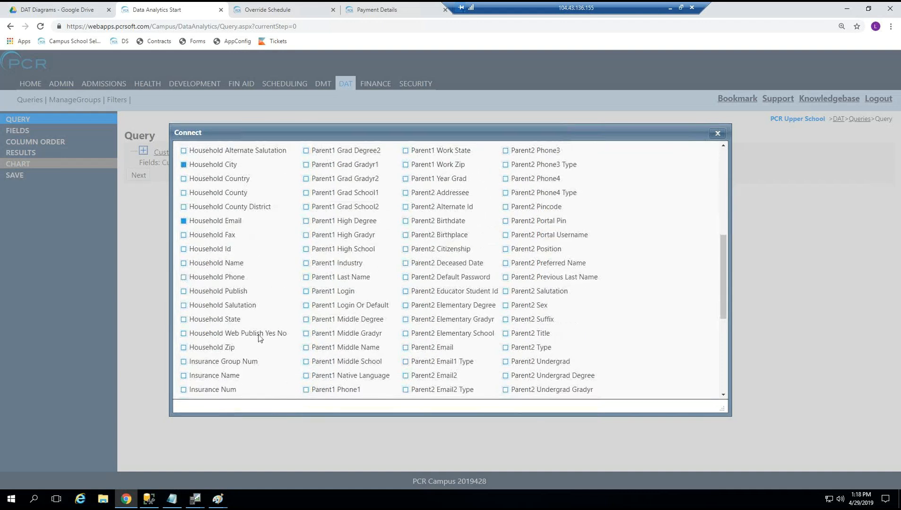
click(201, 350)
click(211, 320)
scroll(390, 278, up, 1)
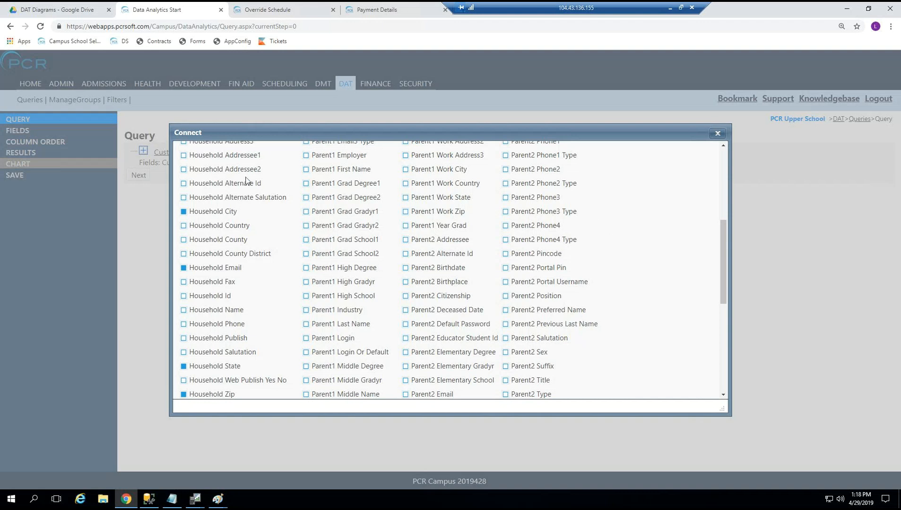
drag(722, 273, 732, 381)
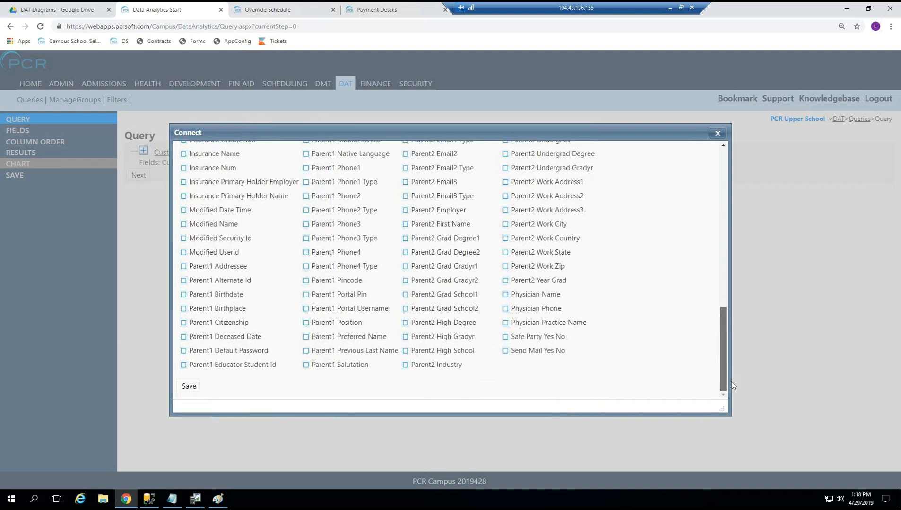
drag(734, 351, 718, 381)
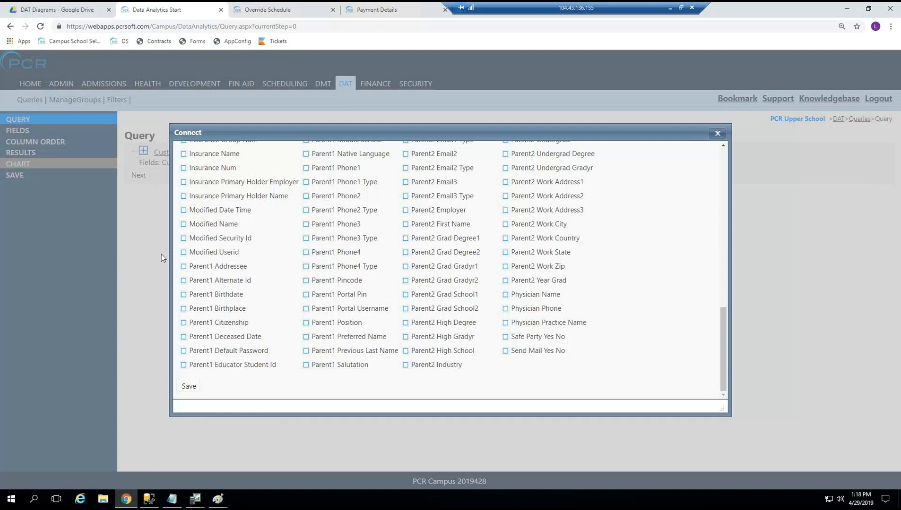
click(189, 389)
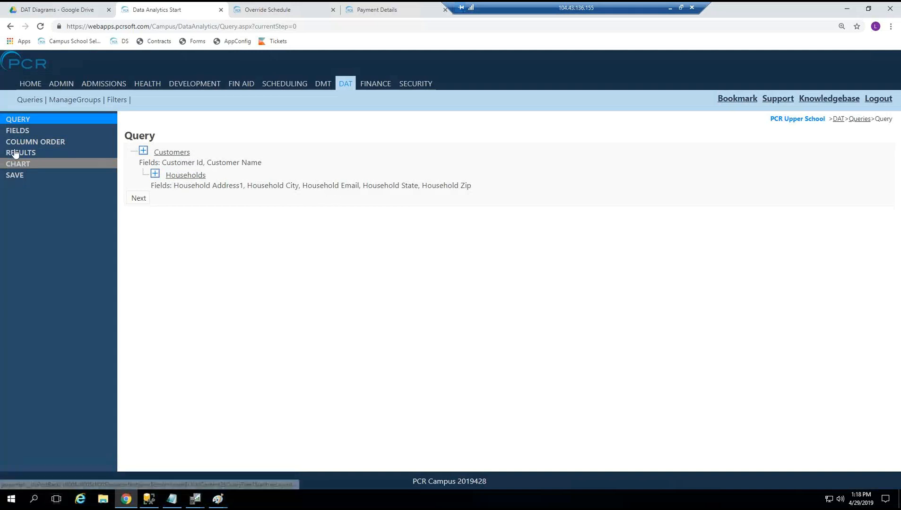
View the query results, and check the links from Households in the DATFinanceAR.png diagram in Paint before returning to the results.
click(30, 152)
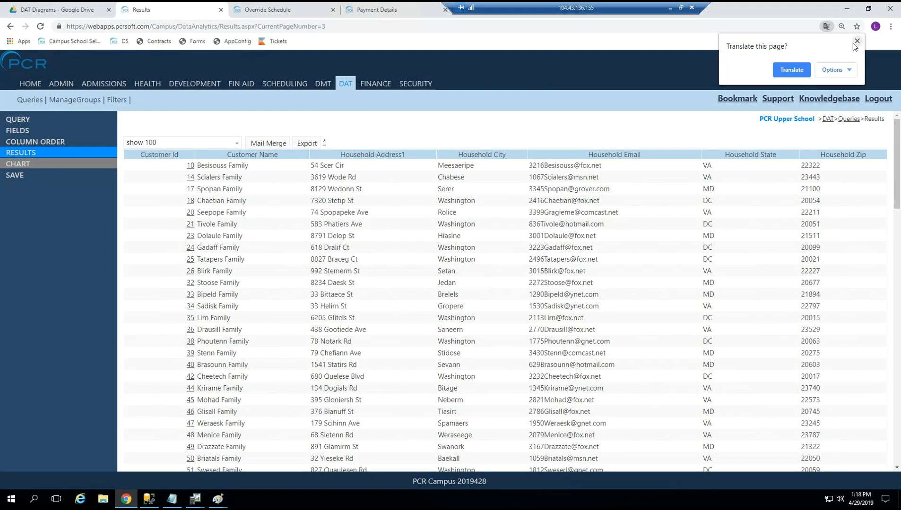
click(856, 41)
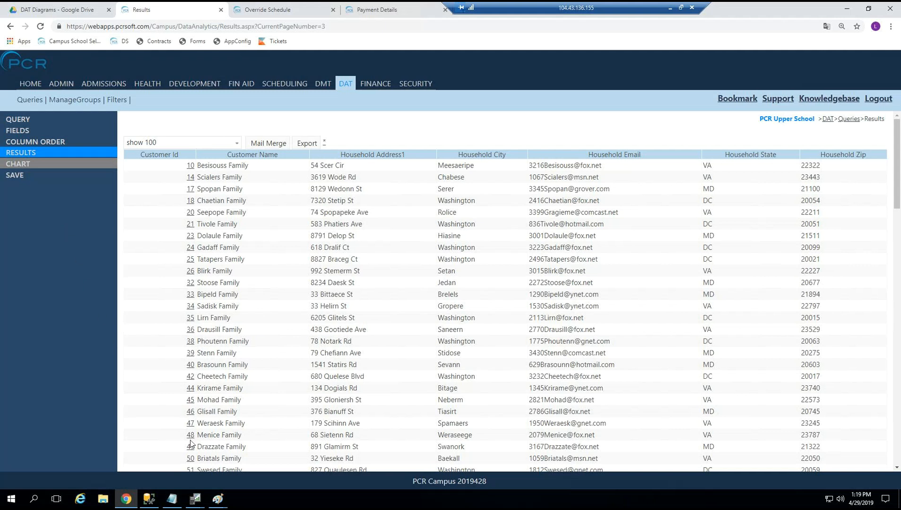
click(218, 499)
click(272, 447)
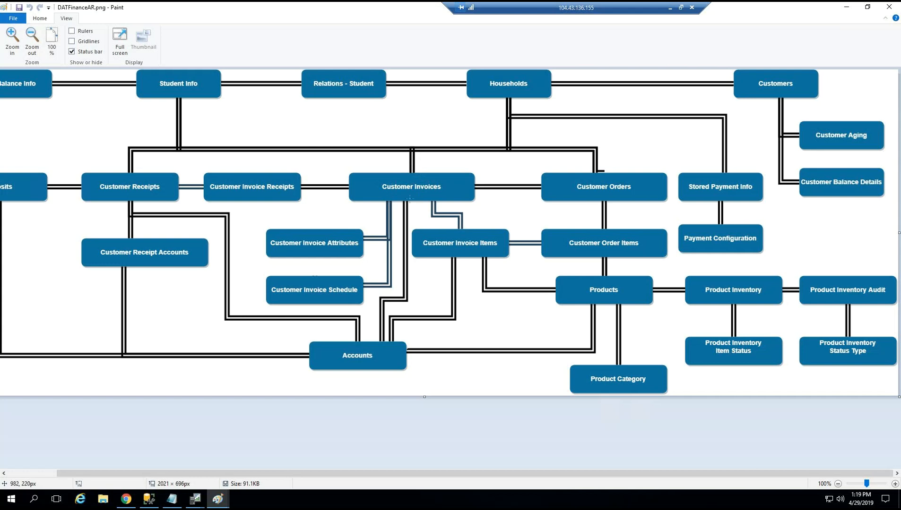
click(848, 6)
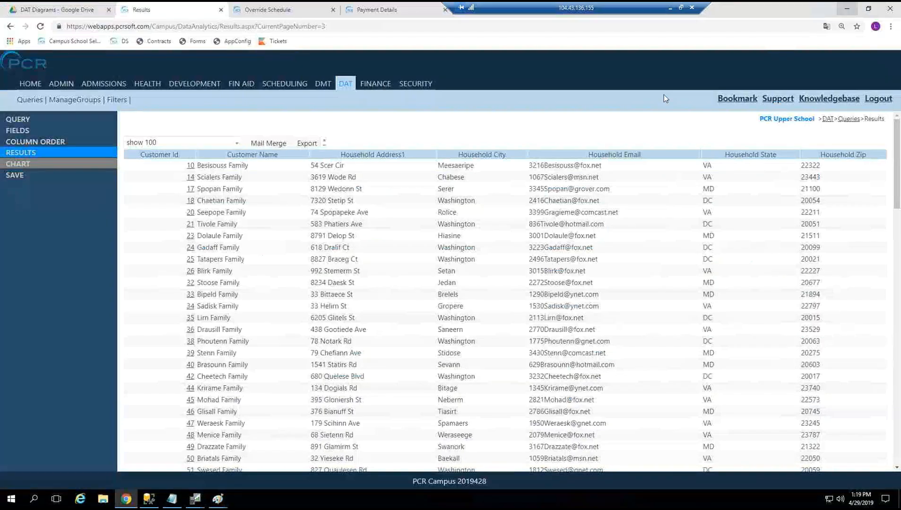
Return to the query tree and connect the Households table with Customer Invoices.
click(29, 120)
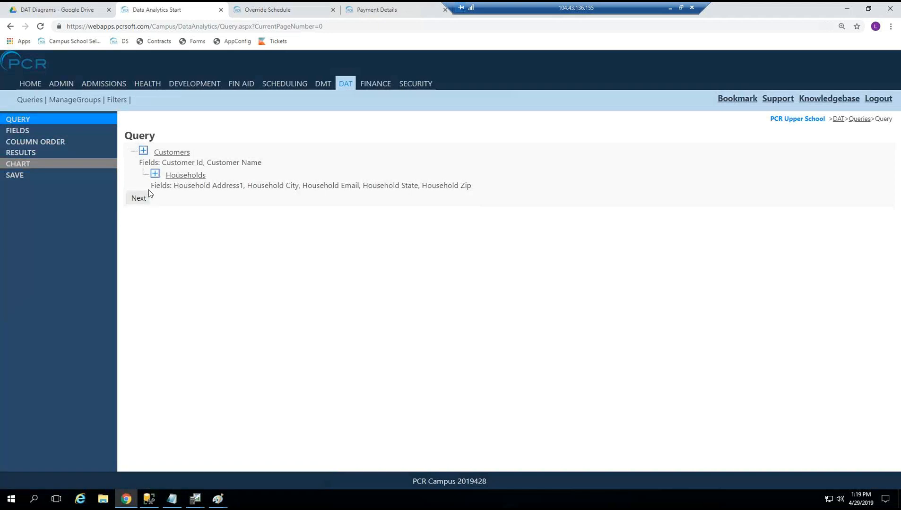
click(155, 175)
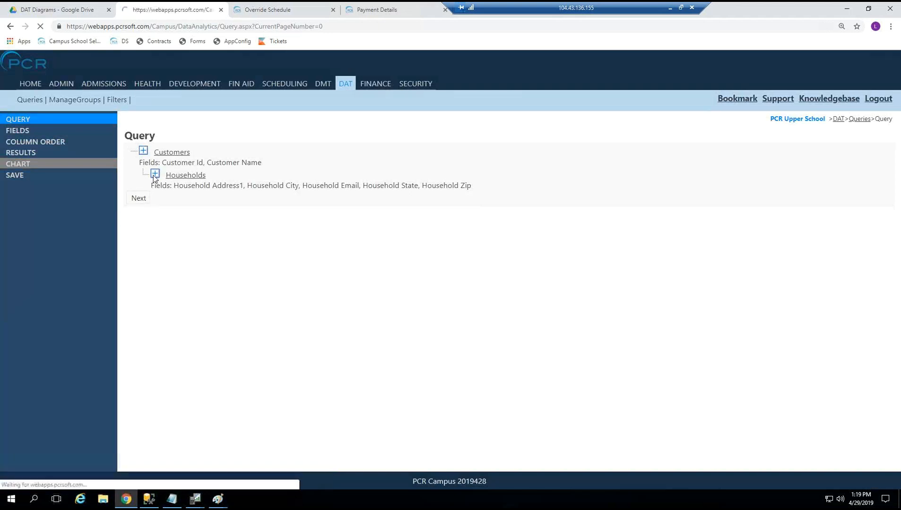
click(482, 150)
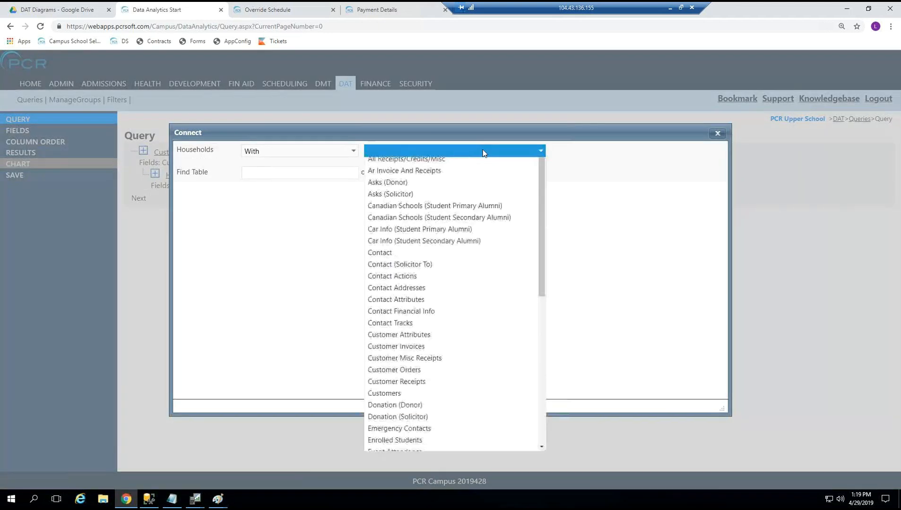
drag(541, 205, 541, 249)
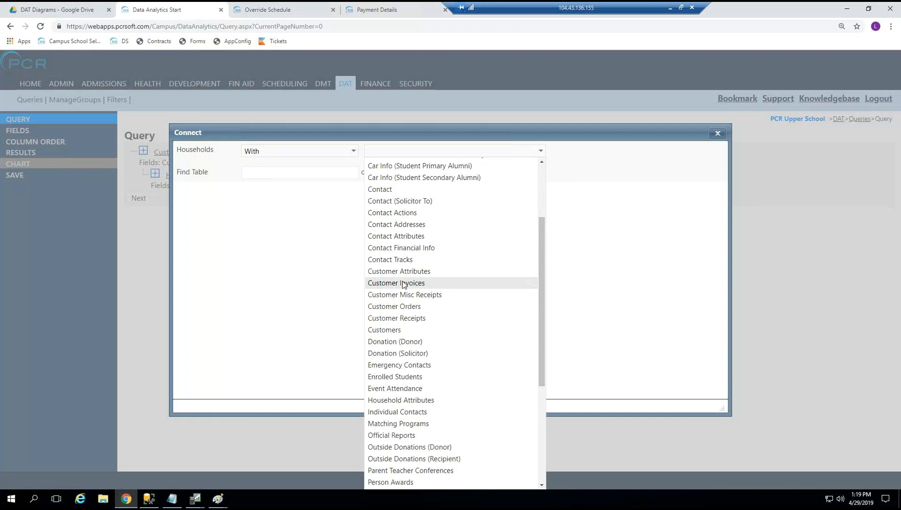
click(427, 283)
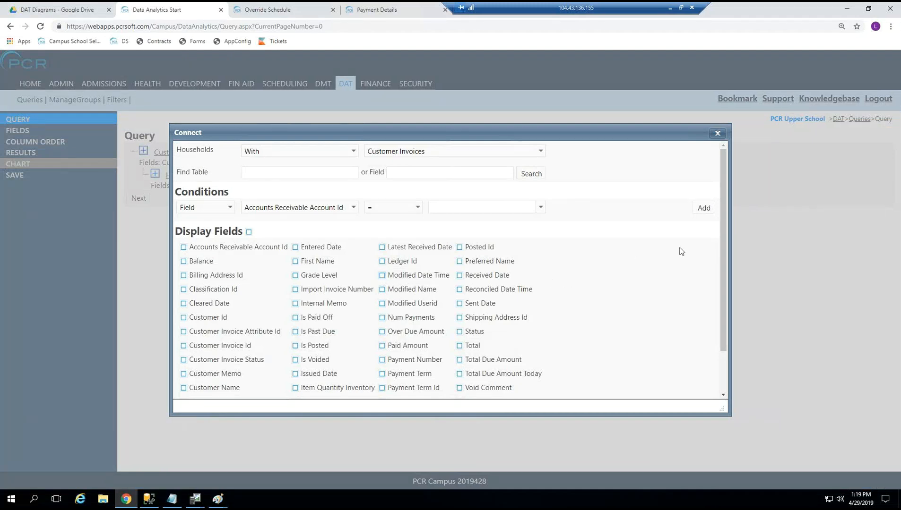
Display Customer Memo, Issued Date, Payment Term, First Name, Last Name, Is Paid Off and Is Past Due for Customer Invoices, and save the connection.
drag(725, 279, 718, 312)
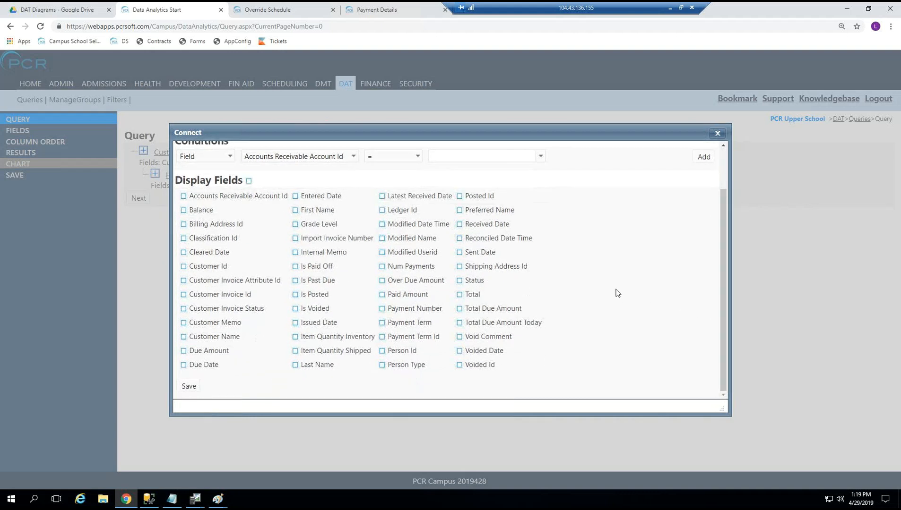
click(197, 325)
click(295, 324)
click(382, 323)
click(295, 210)
click(321, 366)
click(296, 211)
click(296, 267)
click(295, 281)
click(188, 387)
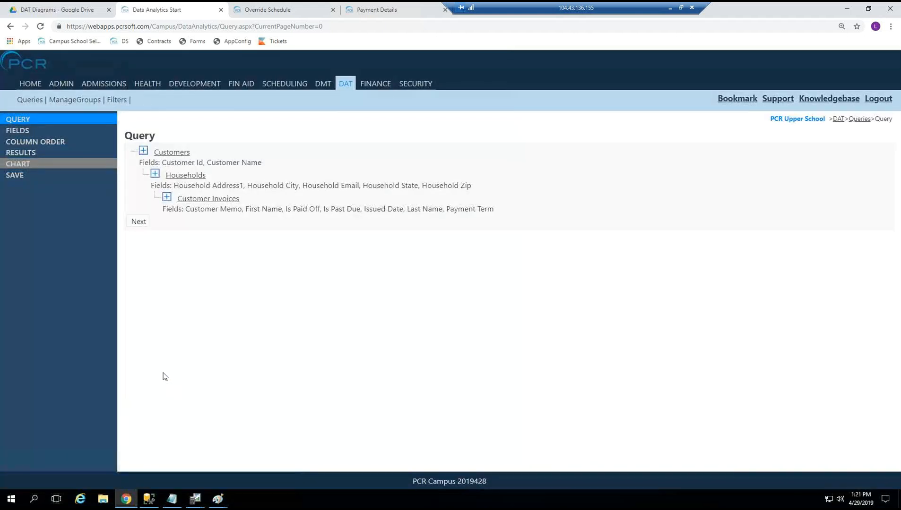
View the query results and examine the Customer Memo values of the first customer's invoices.
click(23, 155)
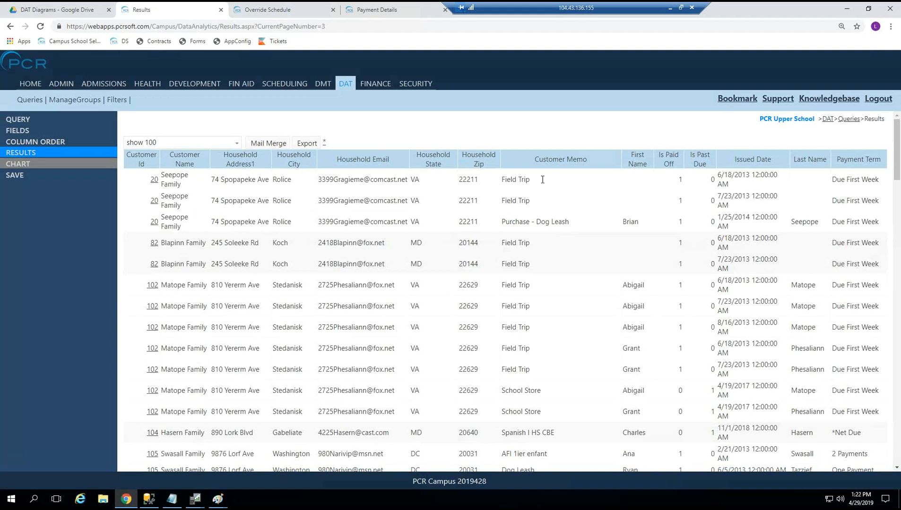
drag(504, 179, 543, 221)
click(516, 195)
Edit the Customer Invoices connection to display Customer Invoice Id as well, and save it.
click(28, 119)
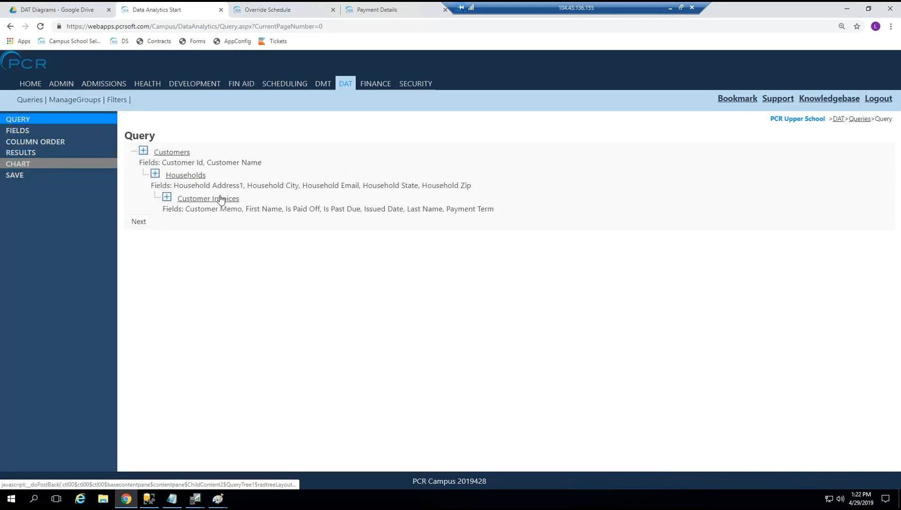
click(220, 199)
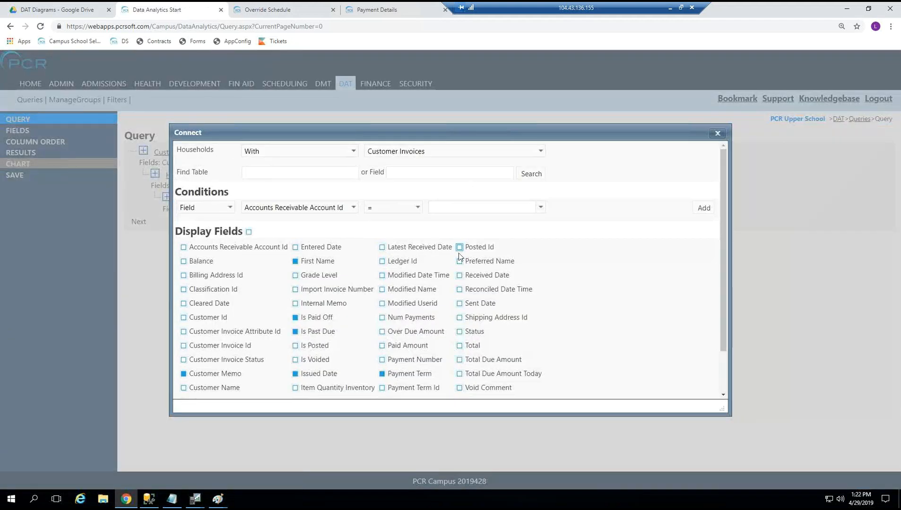
scroll(234, 319, down, 1)
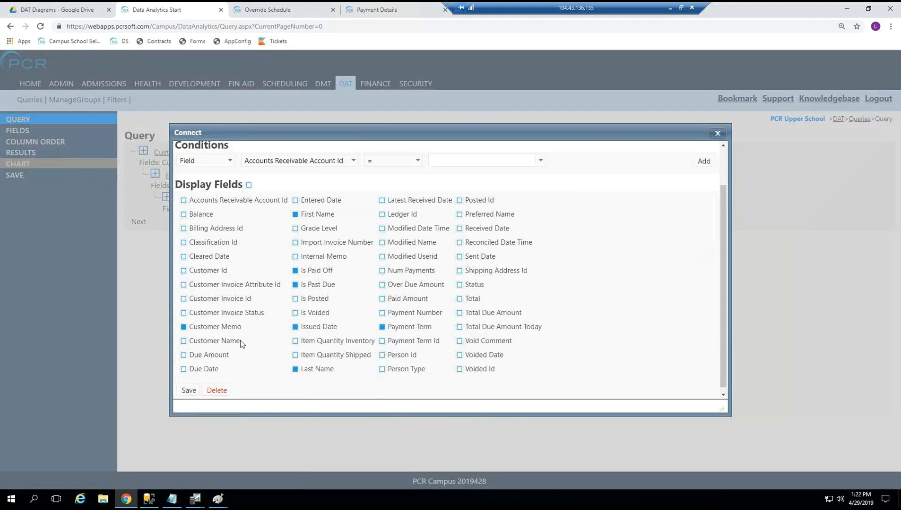
click(230, 300)
click(193, 390)
View the updated results and examine the Issued Date and Customer Invoice Id columns.
click(21, 154)
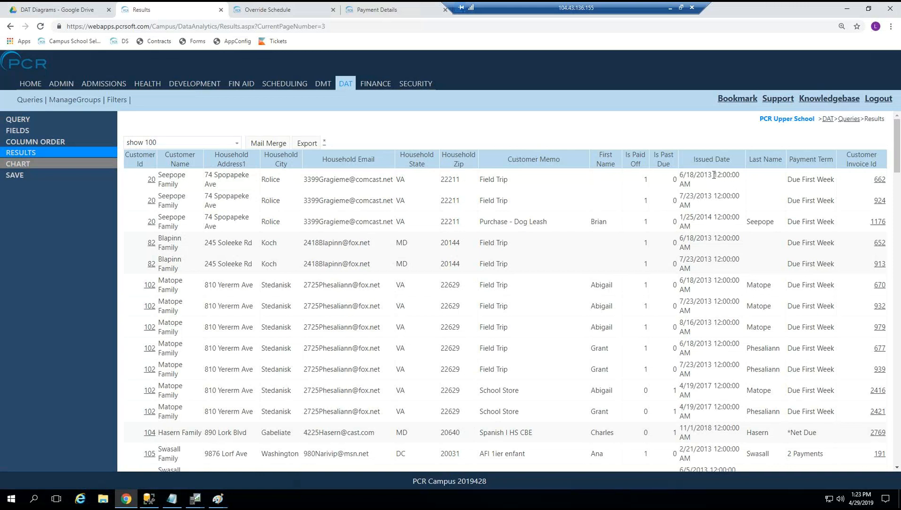
drag(707, 172, 726, 187)
click(710, 208)
drag(856, 158, 805, 170)
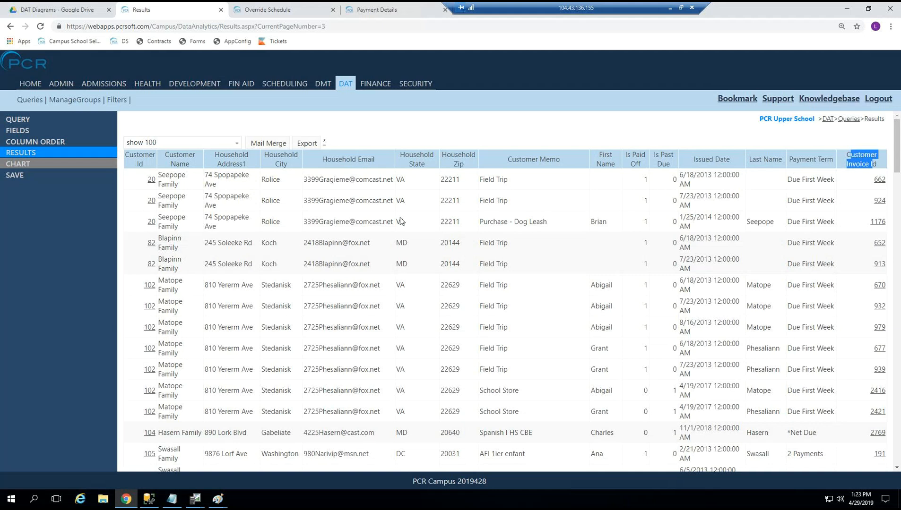
Open the query's column order and place Household State and Household Zip ahead of Household Email.
click(27, 143)
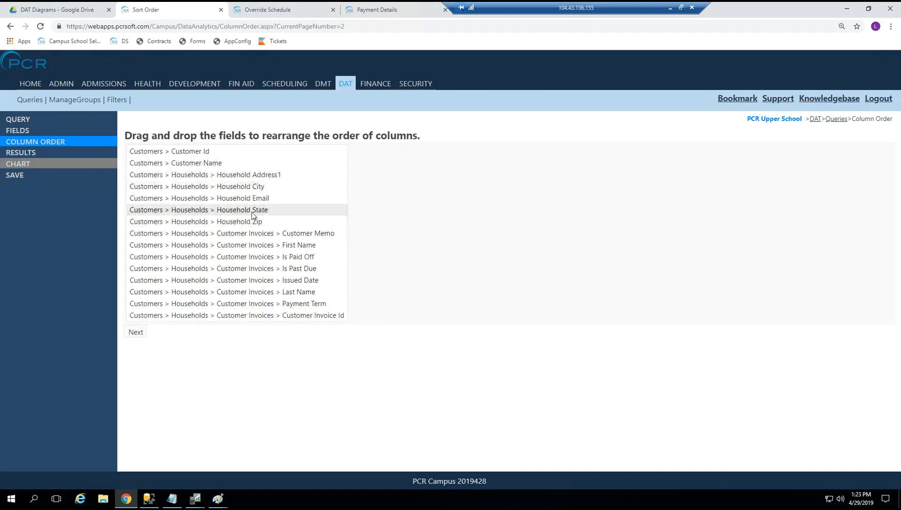
mouse_move(252, 213)
mouse_down()
mouse_move(253, 195)
mouse_move(261, 208)
mouse_up()
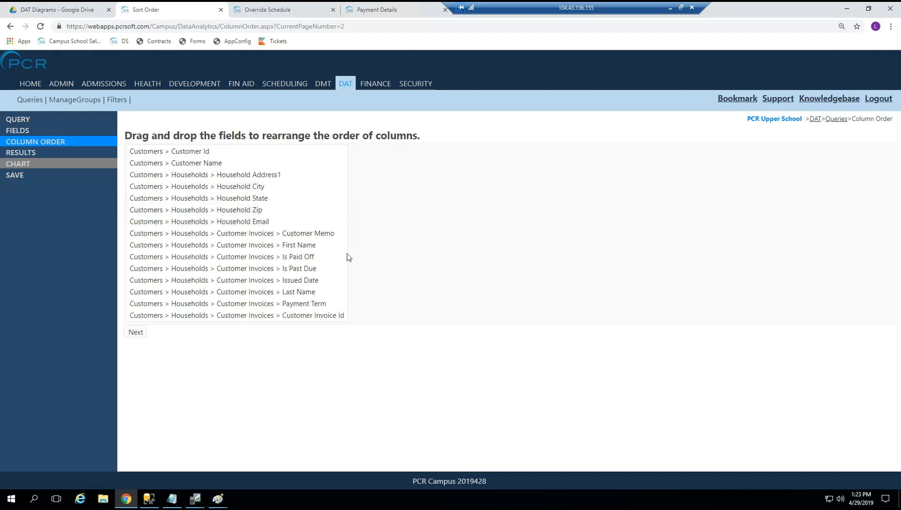
Move Last Name right after First Name, place Customer Invoice Id, Issued Date and Payment Term ahead of them, and display the reordered results.
drag(309, 290, 328, 251)
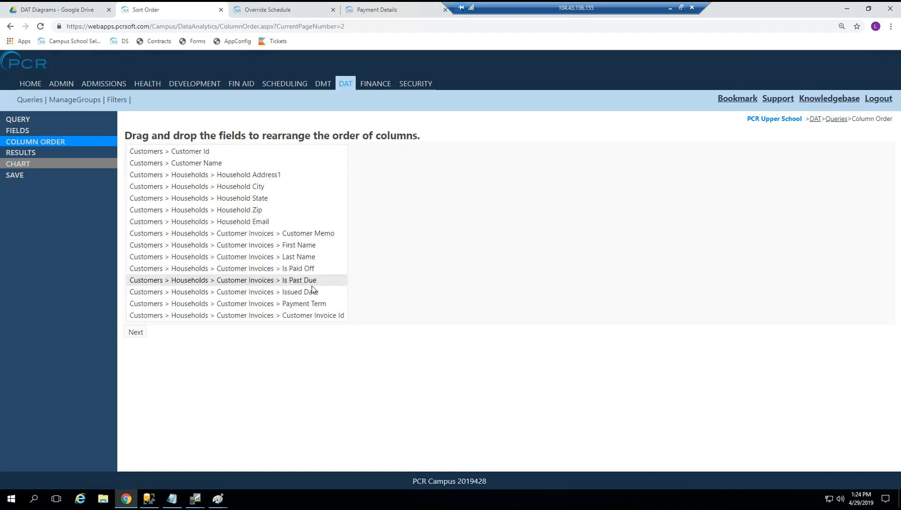
drag(309, 295, 318, 246)
drag(316, 307, 329, 238)
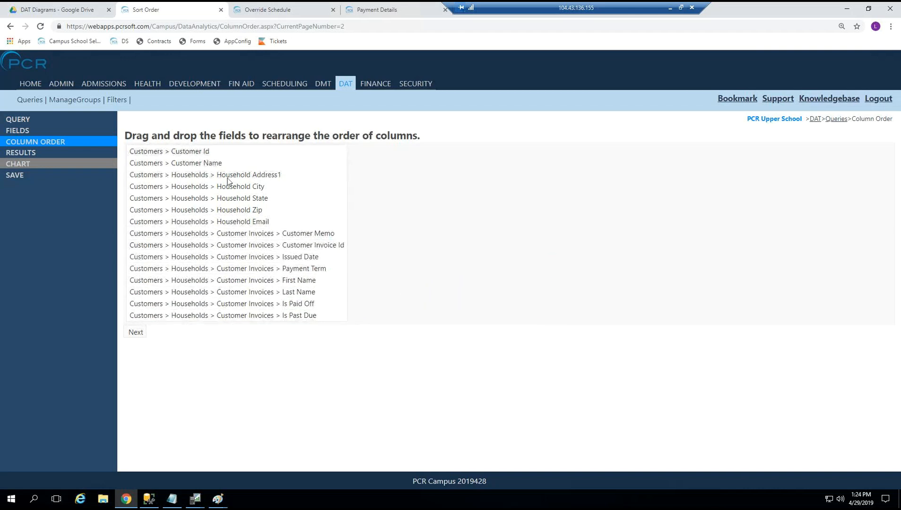
click(136, 332)
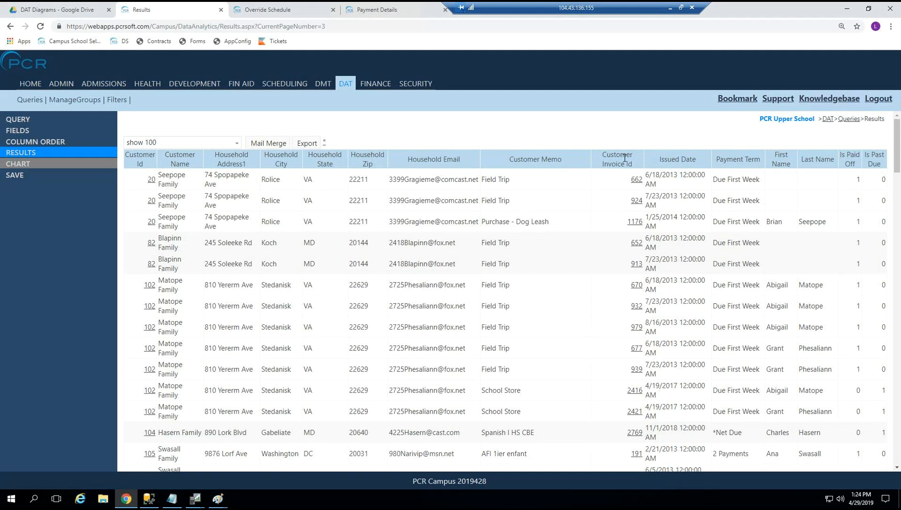
Examine the Issued Date, Payment Term, student name and Is Past Due values in the reordered results.
drag(656, 160, 803, 162)
click(742, 163)
drag(767, 222, 831, 222)
click(830, 229)
drag(881, 225, 887, 226)
click(877, 163)
double_click(883, 391)
drag(648, 175, 706, 174)
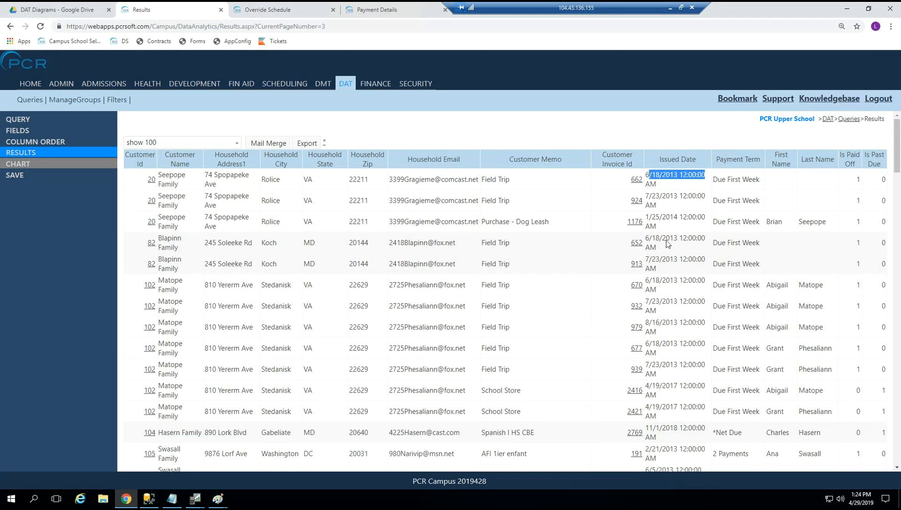
Set the display format of the Issued Date field to 01/15/19 and save the field settings.
click(554, 311)
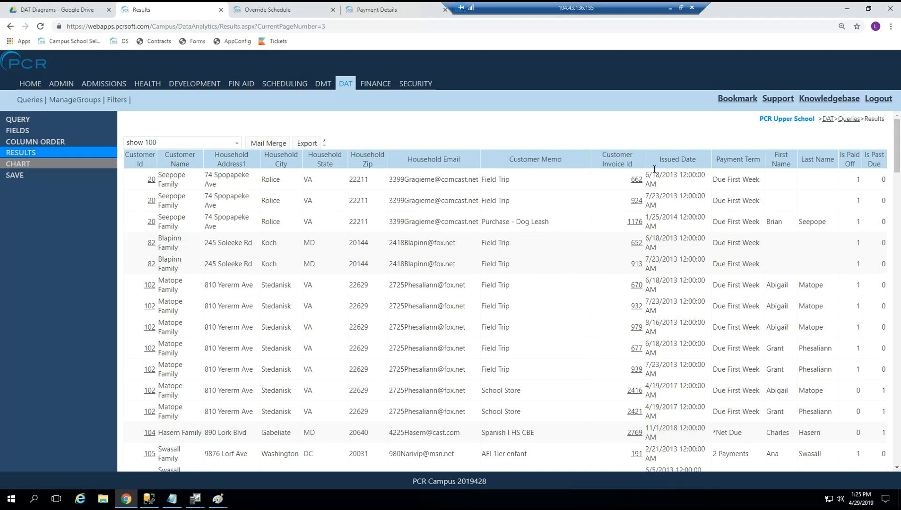
drag(647, 179, 688, 212)
click(678, 176)
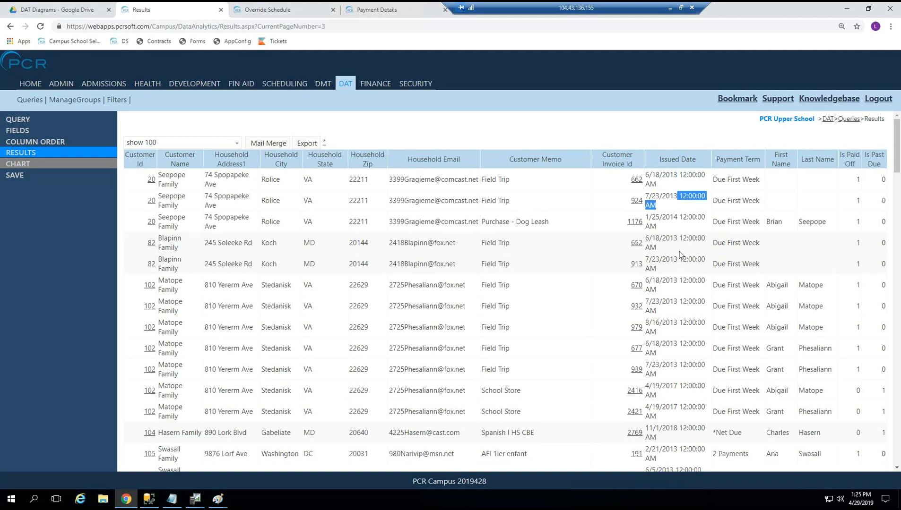
click(29, 133)
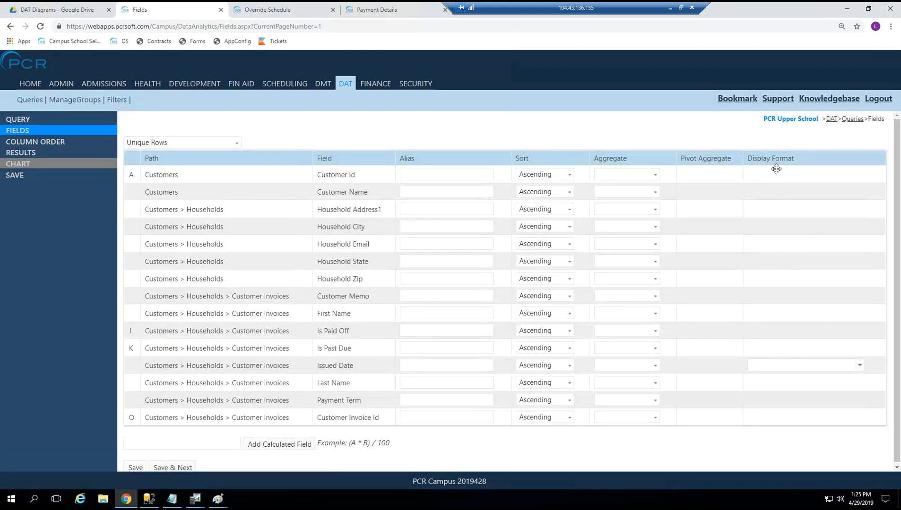
click(789, 366)
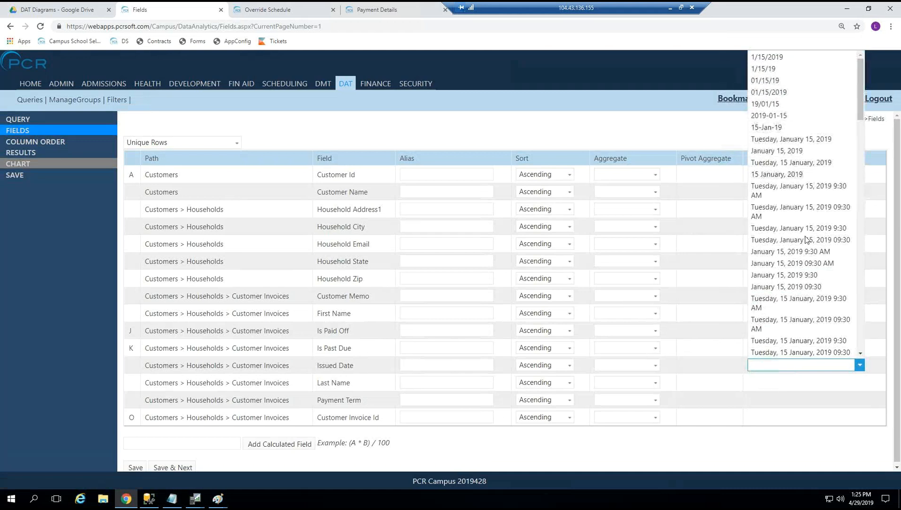
click(789, 83)
click(140, 467)
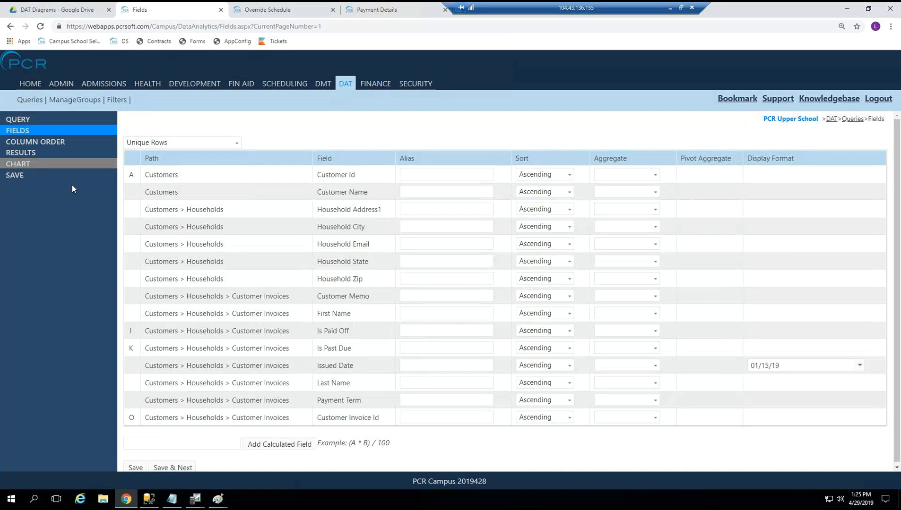
Add Total to the display fields of the query's Customer Invoices table and save the connection.
click(27, 121)
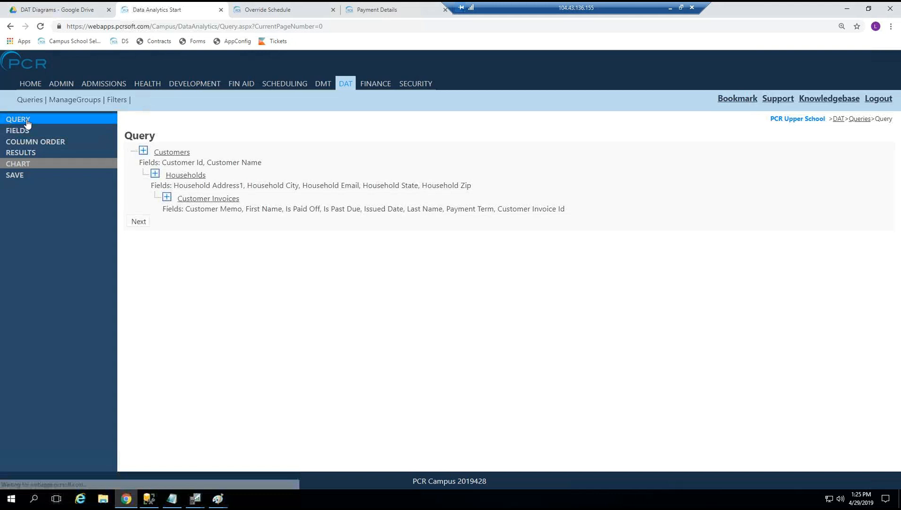
click(208, 199)
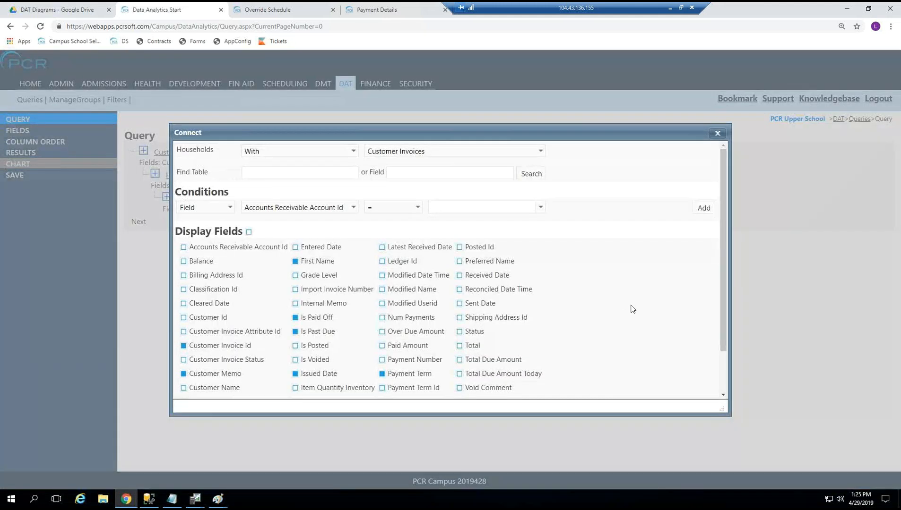
scroll(524, 311, down, 1)
click(459, 295)
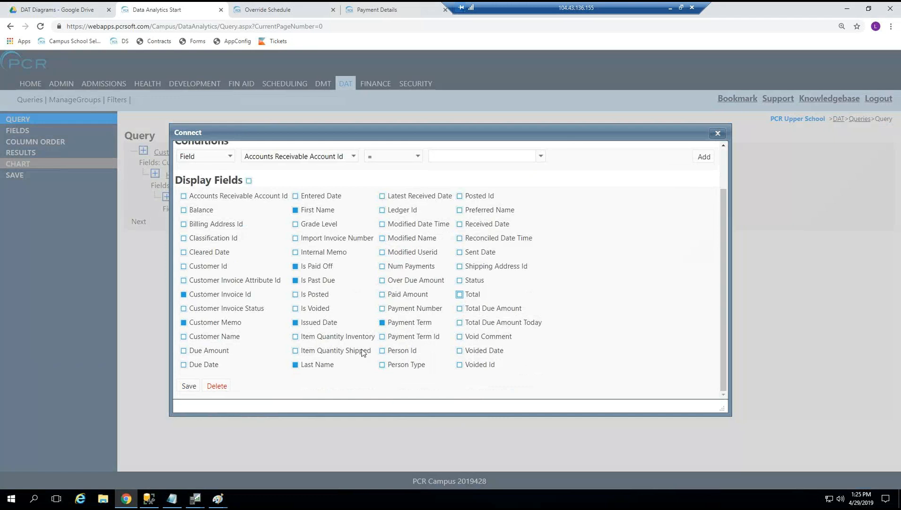
click(188, 389)
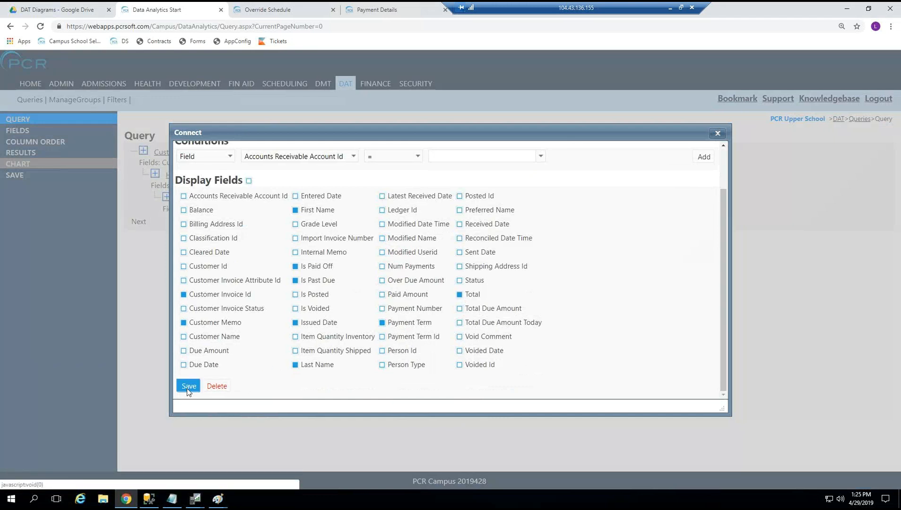
Place the Total column right after Issued Date and review the dates and totals in the query results.
click(43, 146)
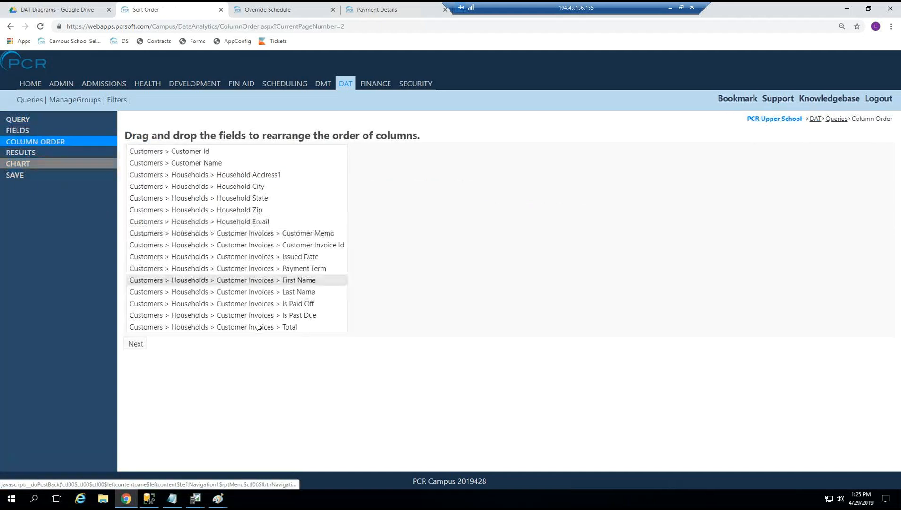
drag(286, 333, 310, 268)
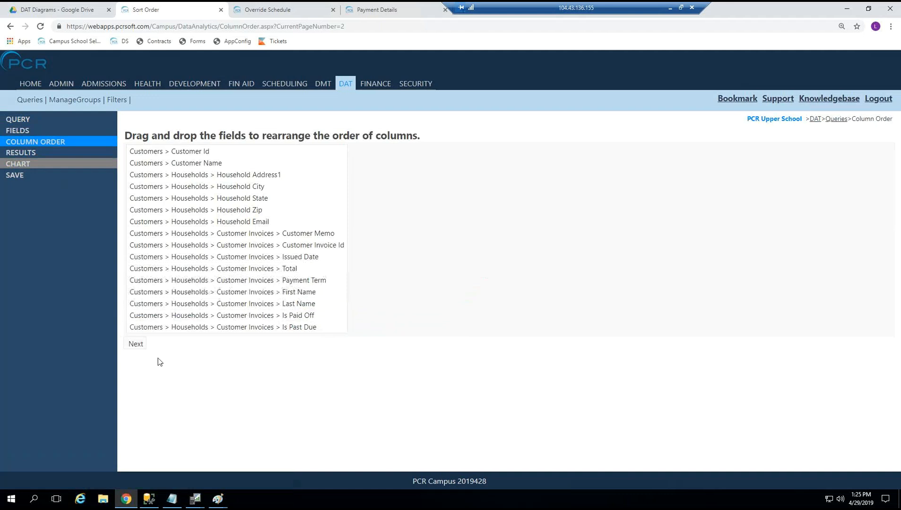
click(135, 344)
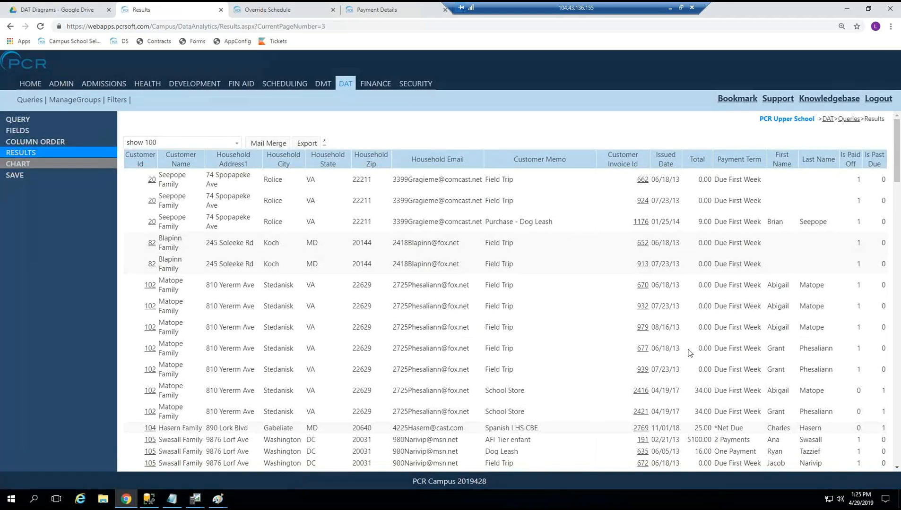
drag(657, 177, 689, 179)
drag(897, 177, 897, 186)
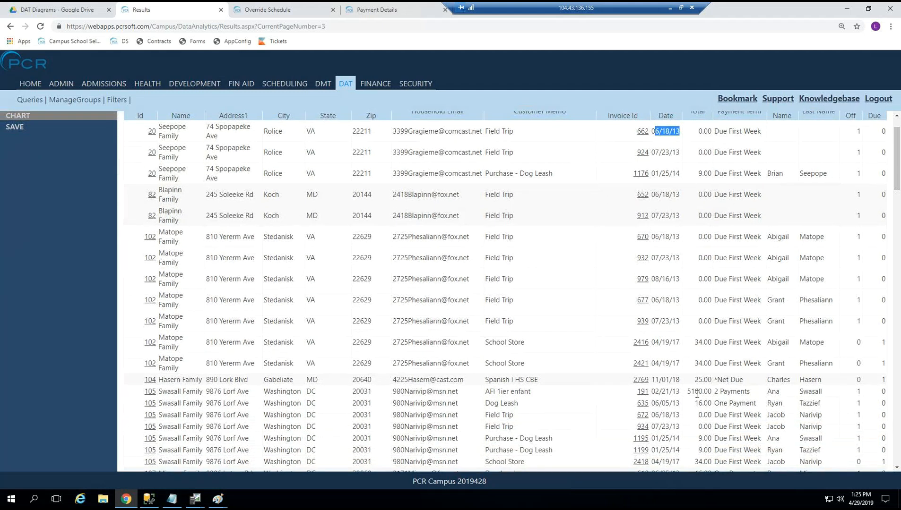
mouse_move(694, 381)
mouse_down()
mouse_move(708, 380)
mouse_move(702, 386)
mouse_up()
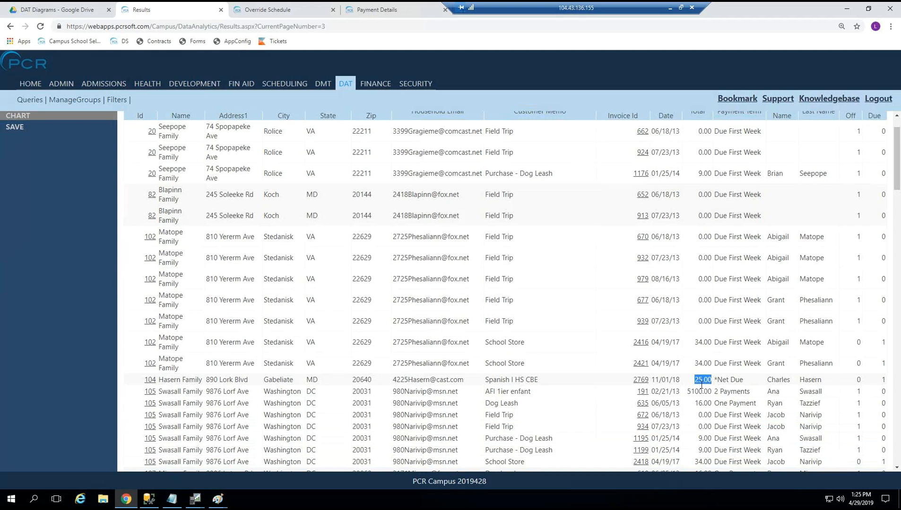
click(701, 235)
scroll(705, 360, up, 2)
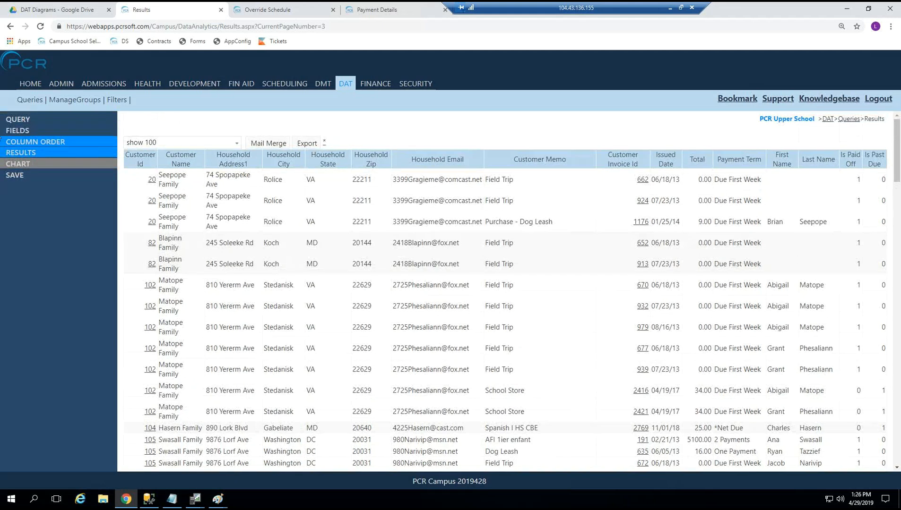
Set the display format of the Total field to ($1.23), save the fields and display the results.
click(21, 131)
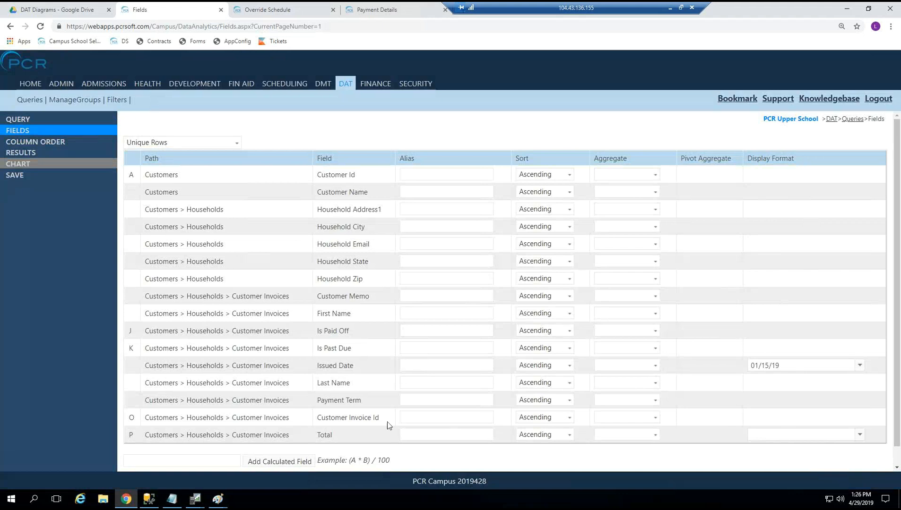
click(805, 434)
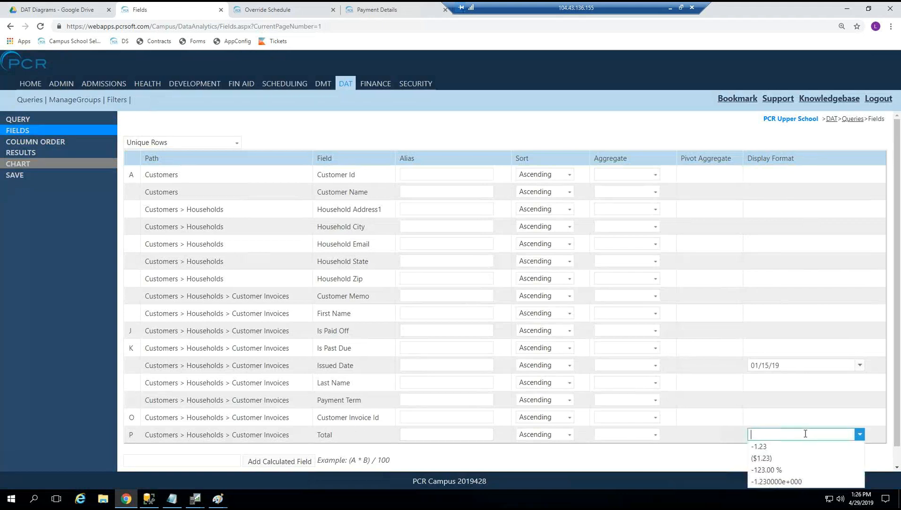
click(763, 460)
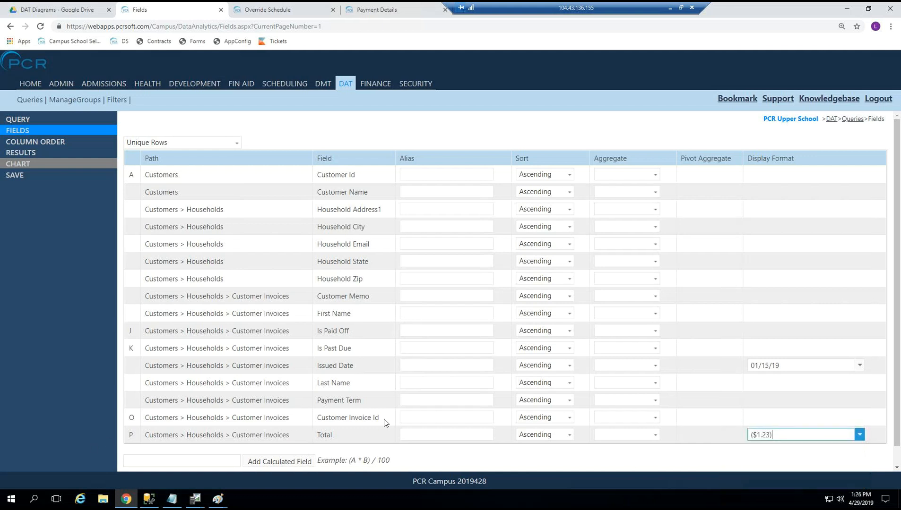
scroll(385, 420, down, 1)
click(130, 468)
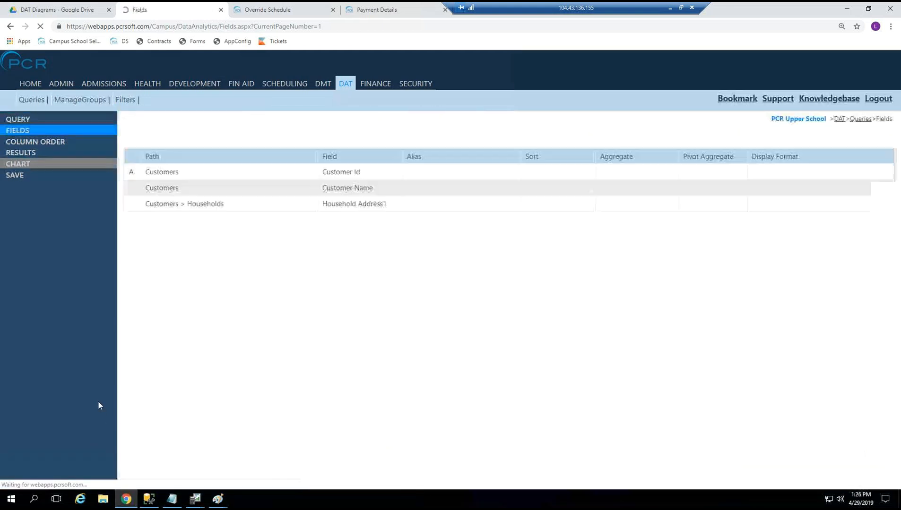
click(12, 156)
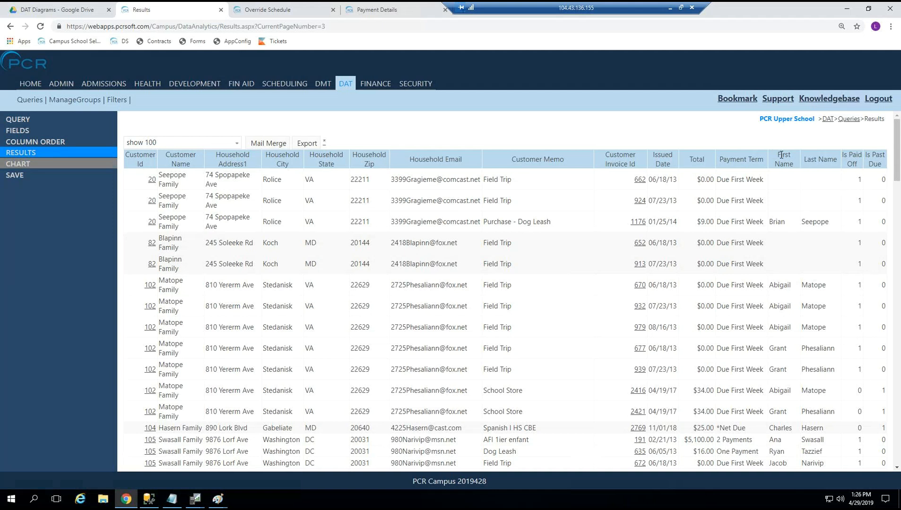
Give First Name the alias Student First Name and Last Name the alias Student Last Name, and save the fields.
drag(781, 155, 834, 166)
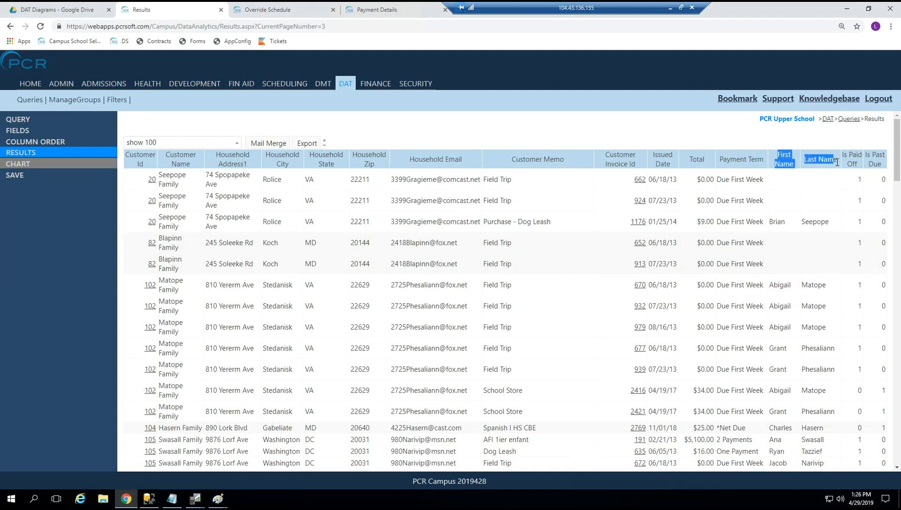
click(789, 157)
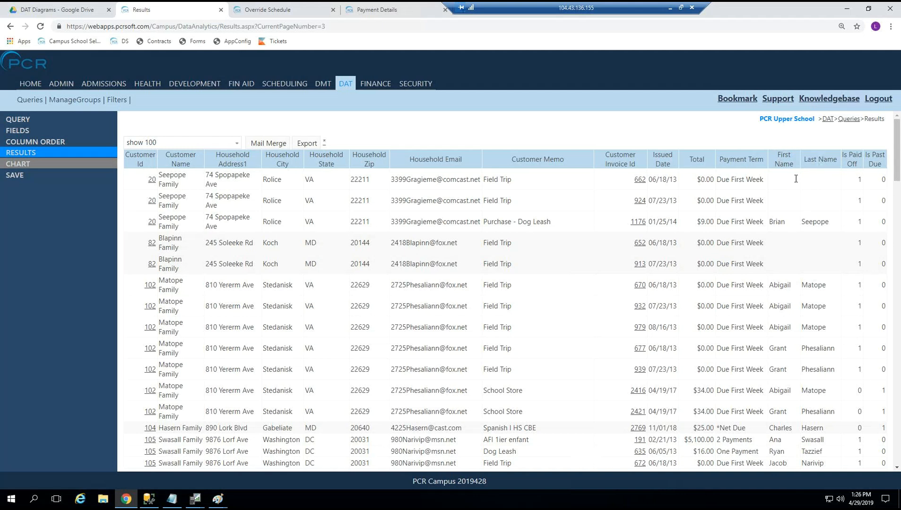
click(13, 132)
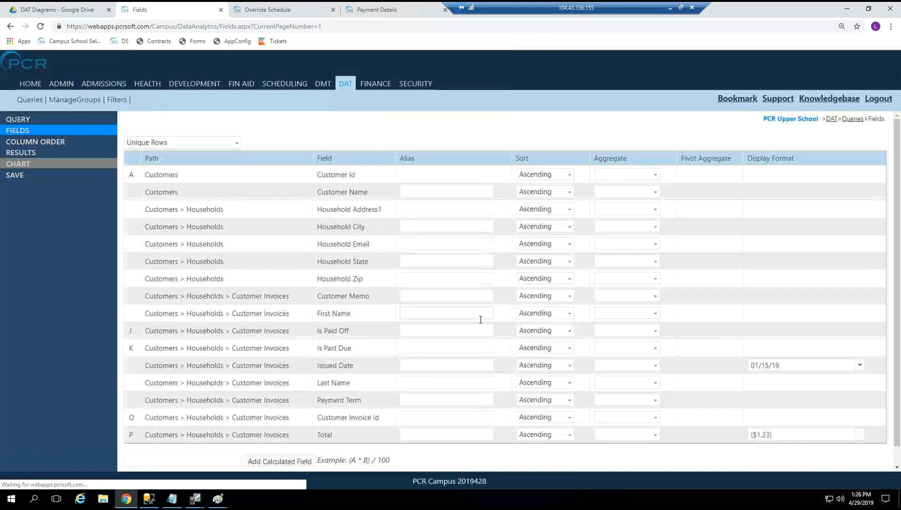
click(422, 312)
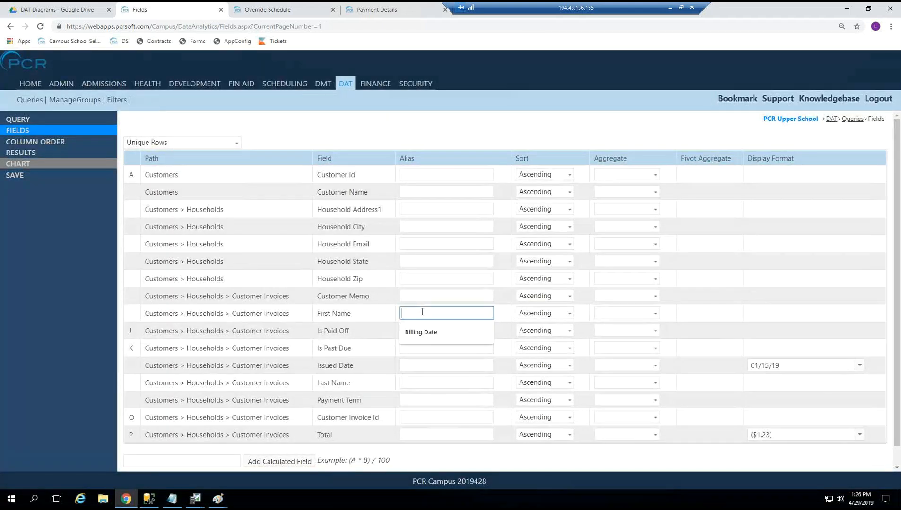
text(Student First Name)
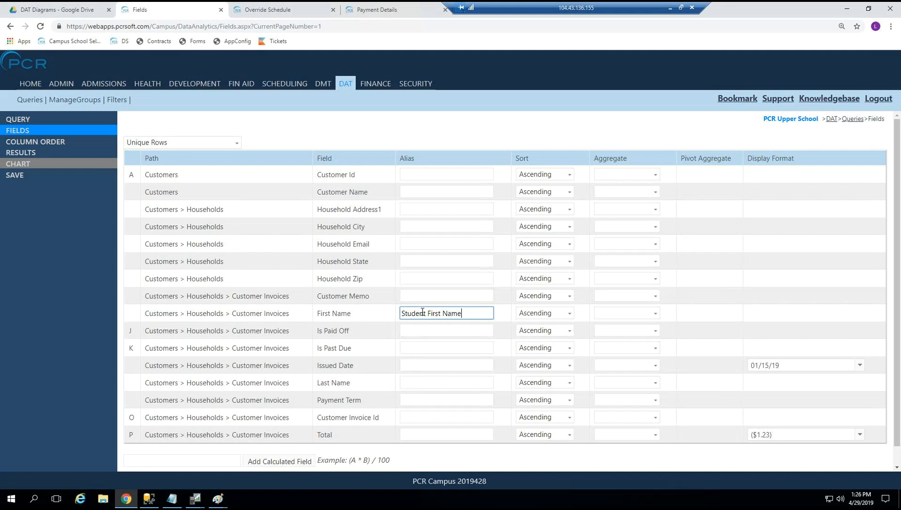
click(424, 384)
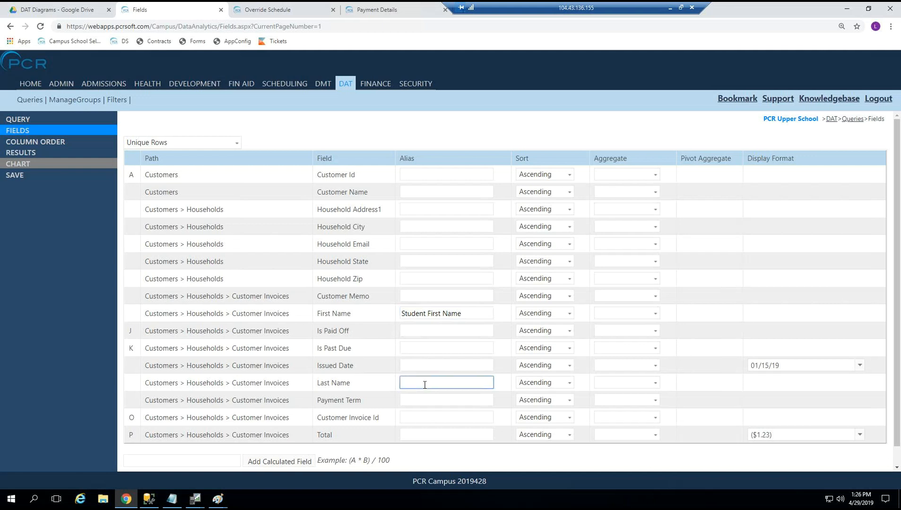
text(Student Last Name)
scroll(121, 373, down, 1)
click(136, 466)
Move Issued Date to the top of the field list in ascending order, put Customer Name directly below it, and save.
drag(354, 370, 376, 203)
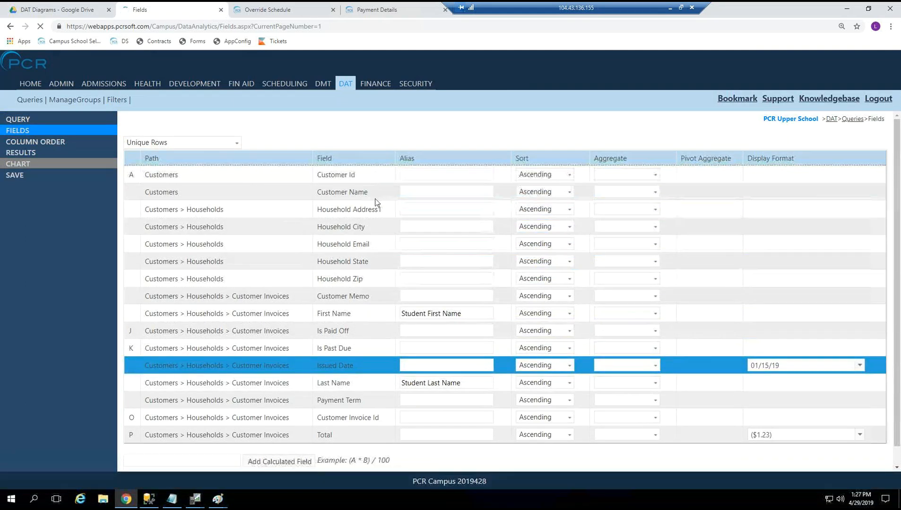
click(555, 176)
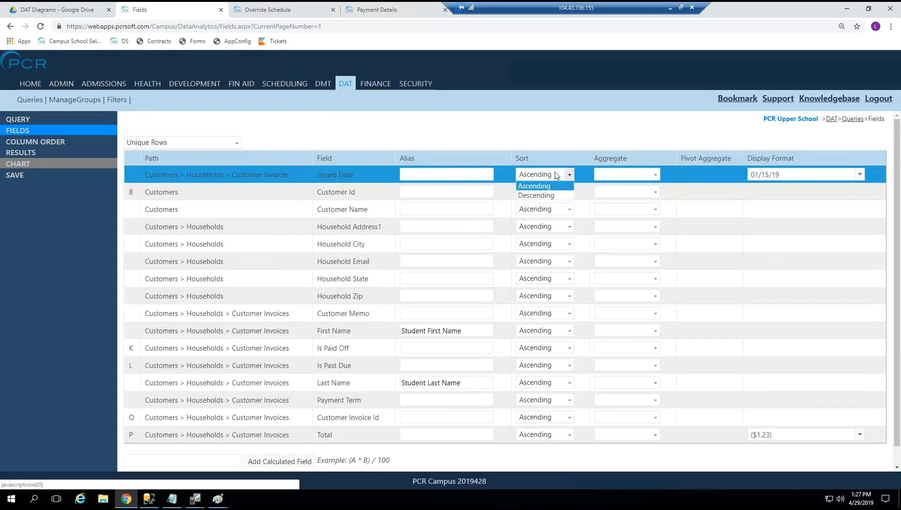
click(563, 144)
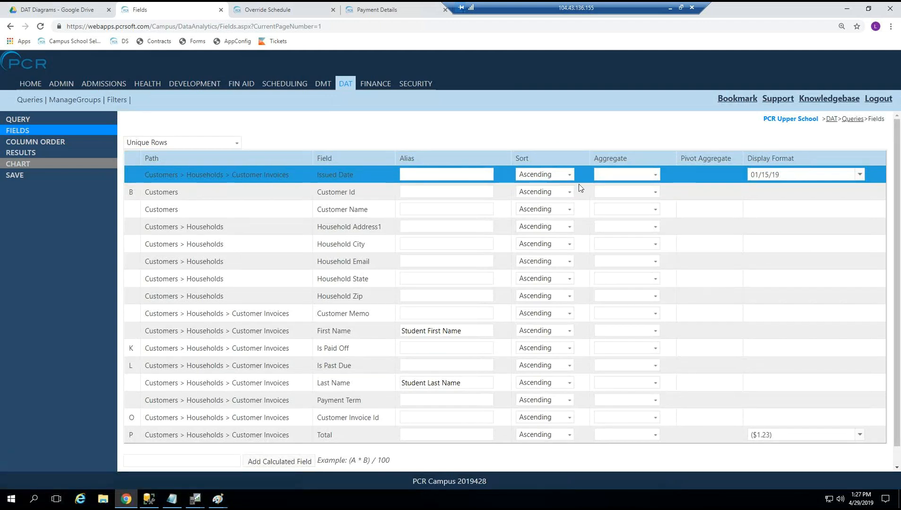
drag(362, 217, 363, 192)
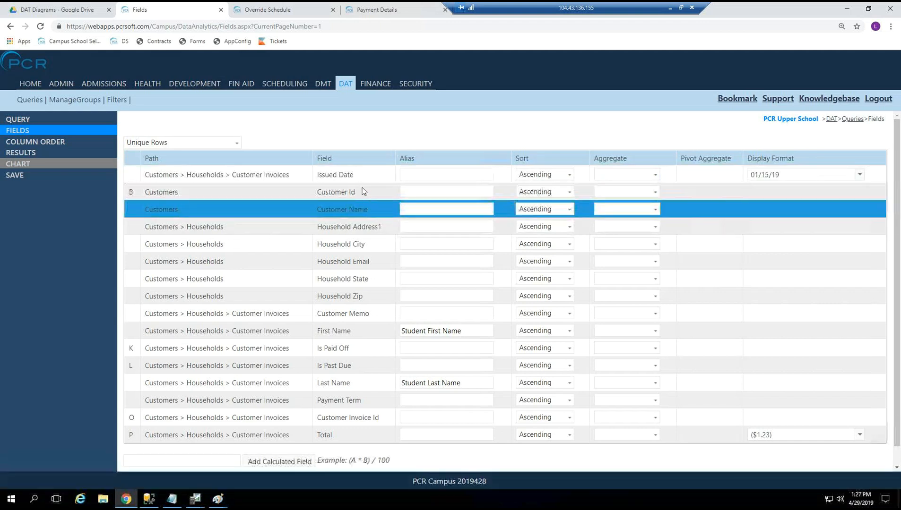
scroll(247, 410, down, 1)
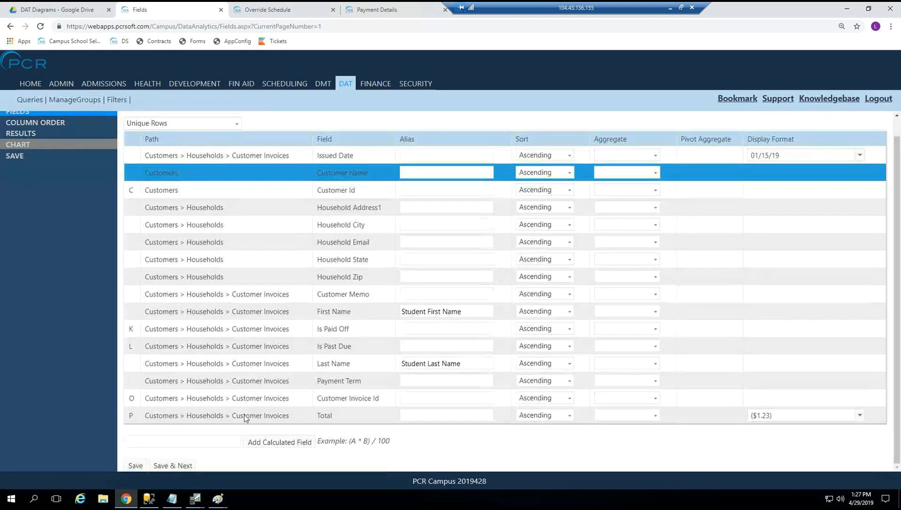
click(141, 463)
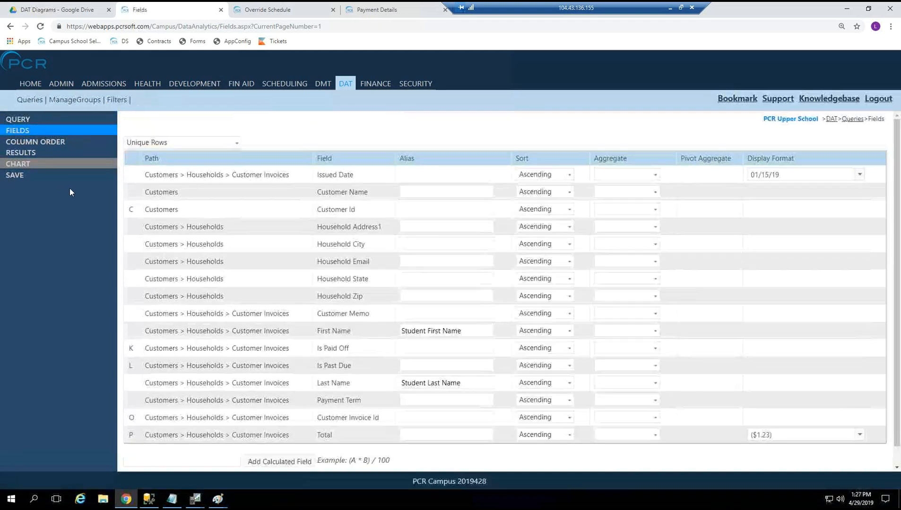
Display the query results and examine the Issued Date values and the student name column headings.
click(26, 153)
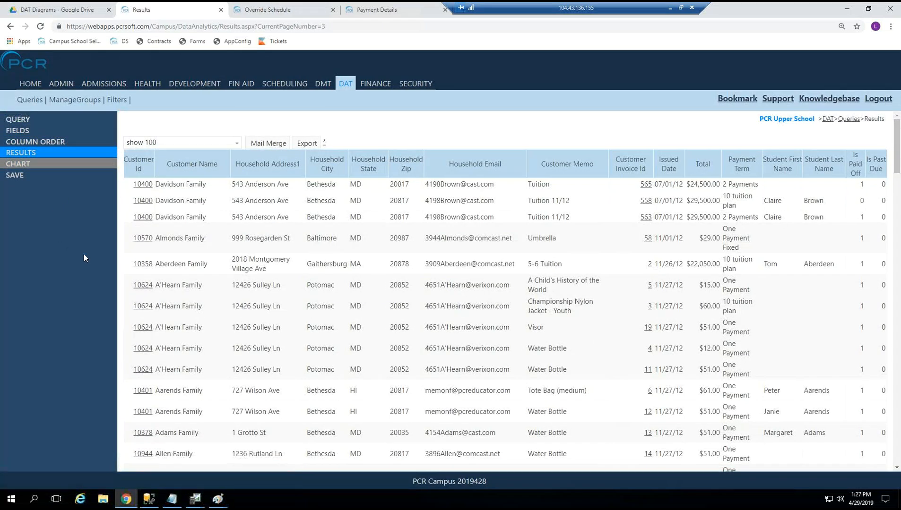
drag(658, 183, 685, 184)
click(702, 210)
drag(766, 159, 828, 168)
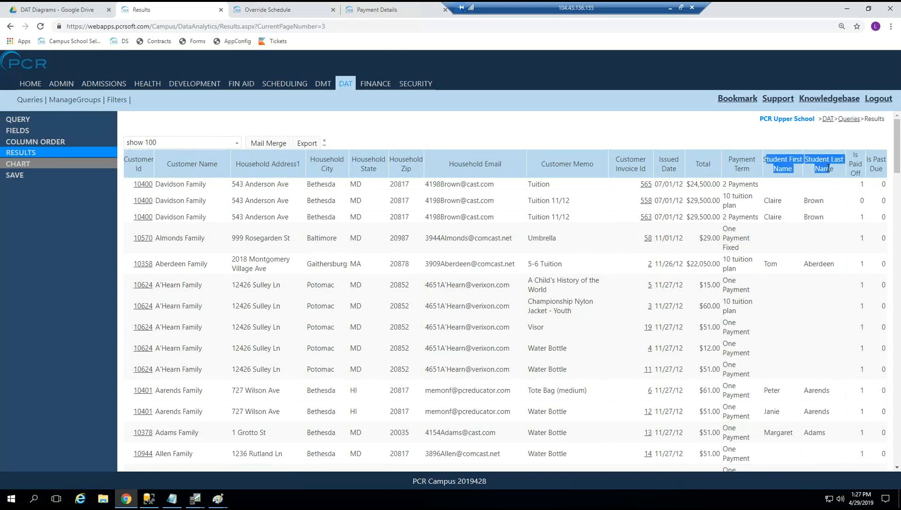
click(821, 170)
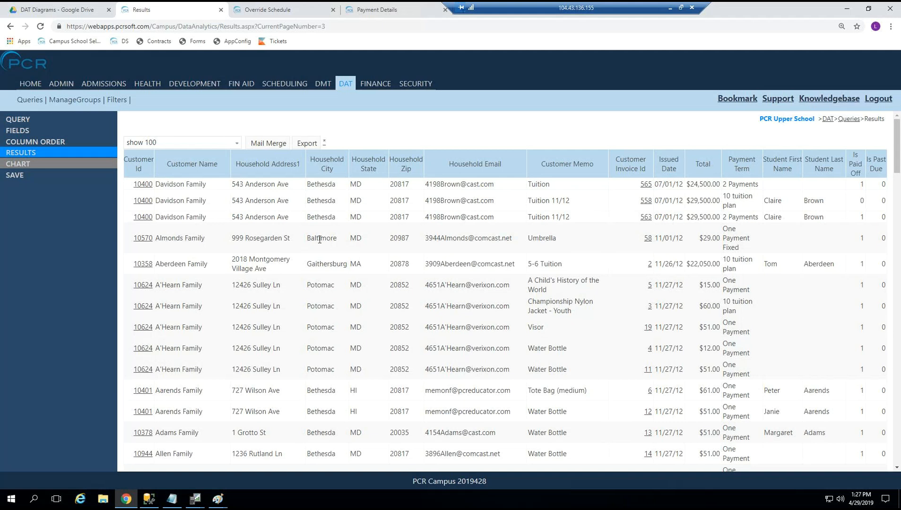
Open the Customer Invoices table's connection settings in the query and list the fields available for a condition.
click(23, 119)
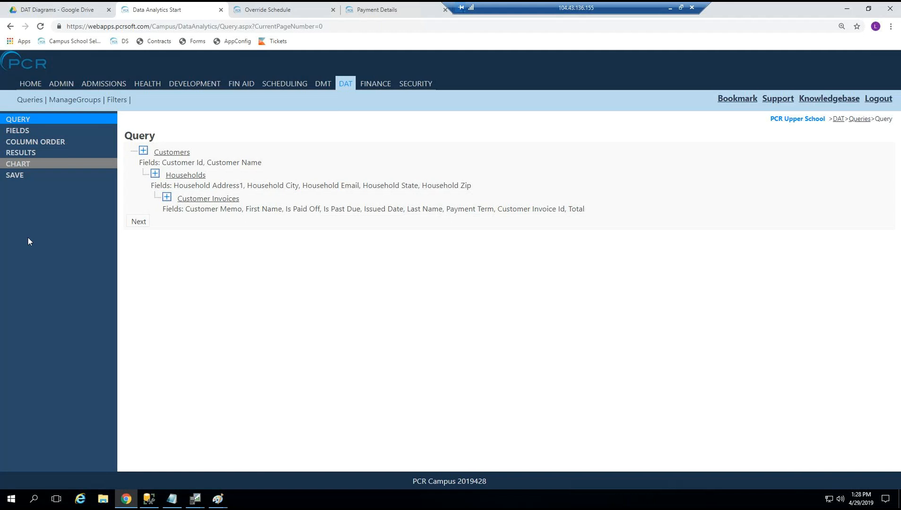
click(209, 203)
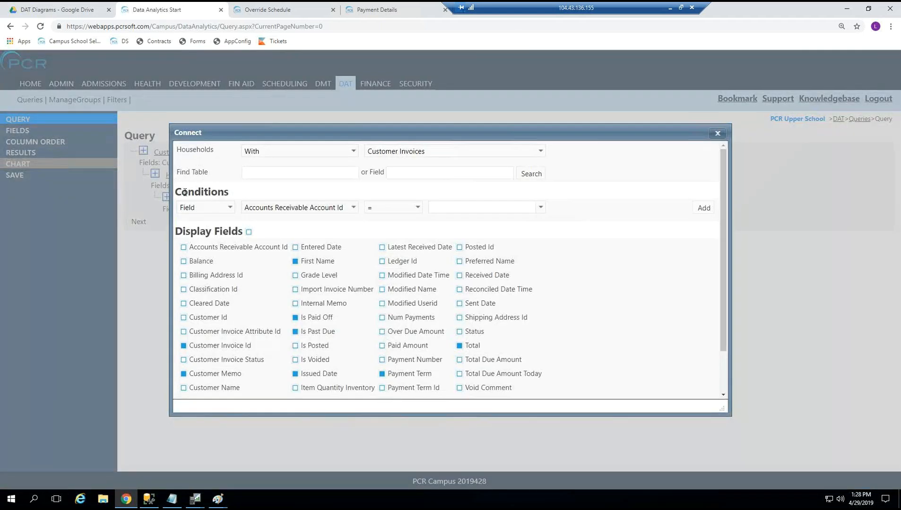
drag(182, 191, 233, 196)
click(291, 208)
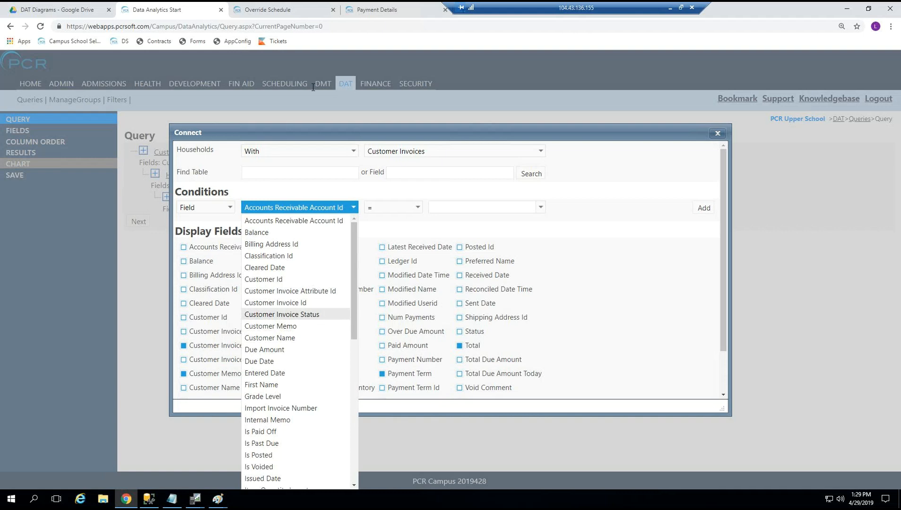
Open the customer invoice's details and examine its Customer Memo text.
click(268, 9)
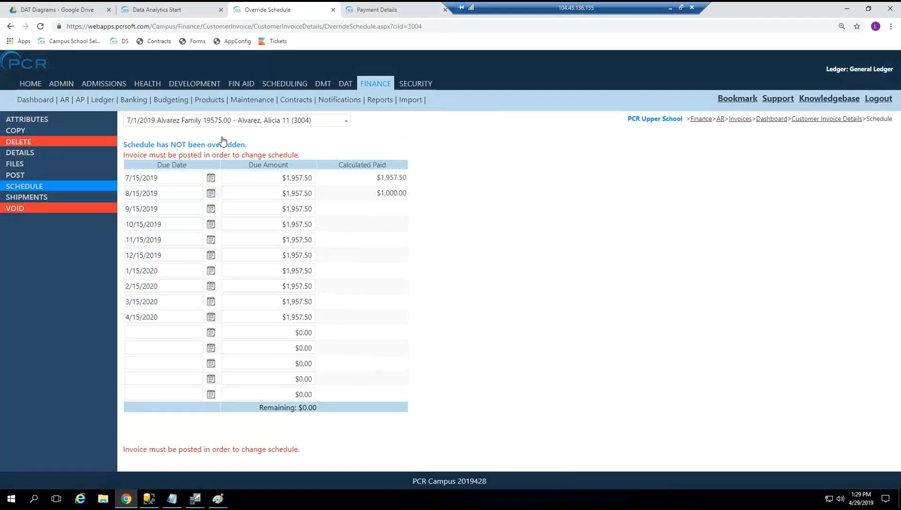
click(31, 153)
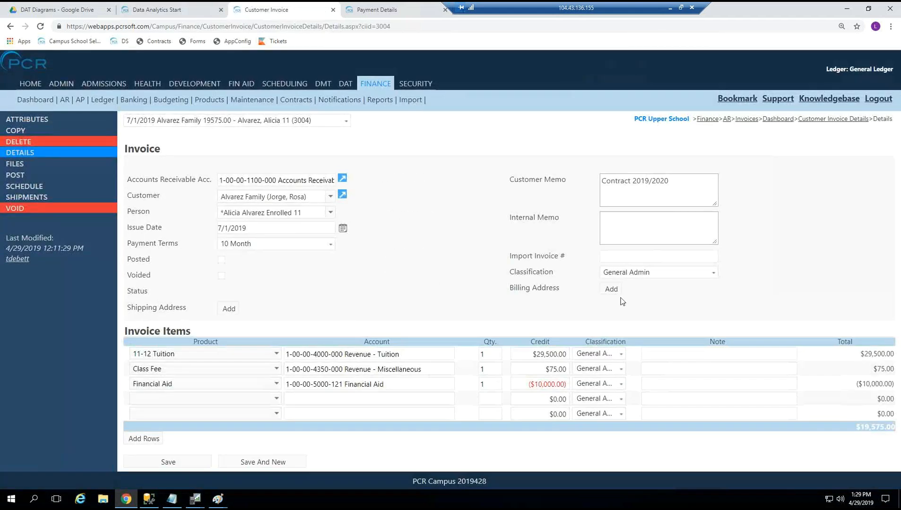
drag(605, 182, 676, 184)
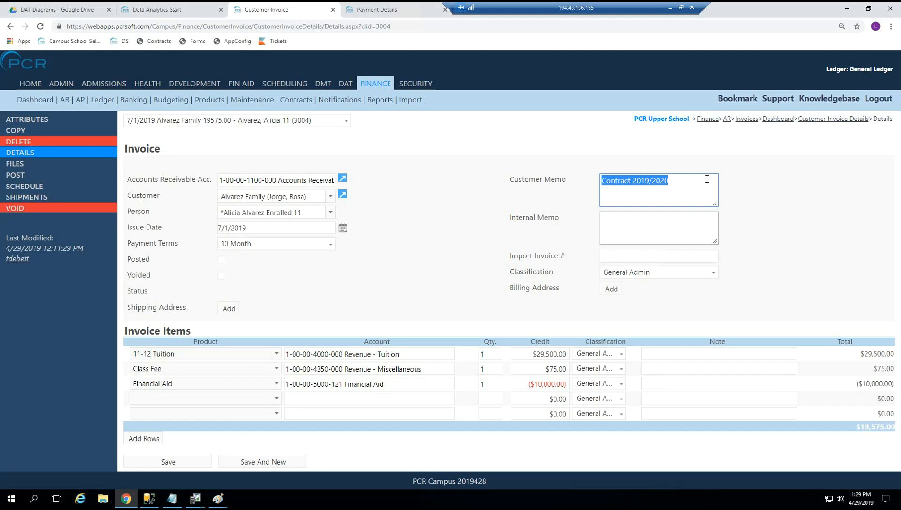
click(701, 195)
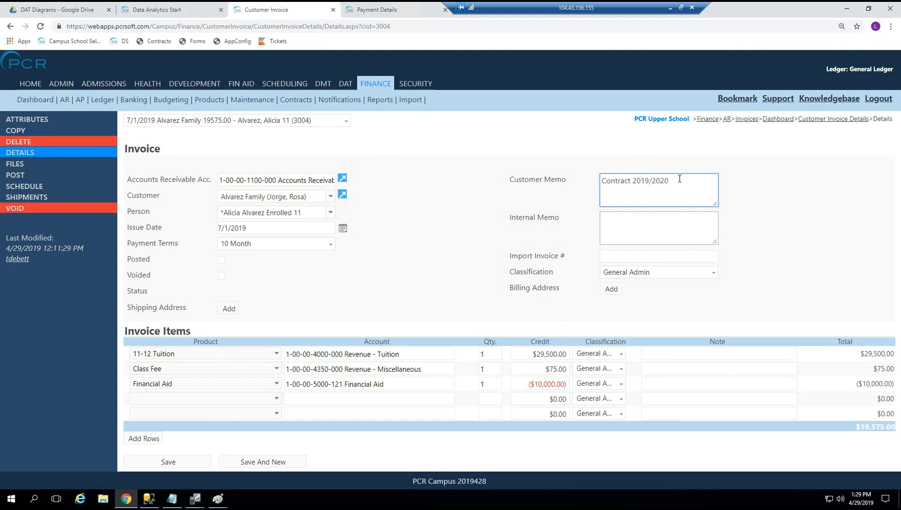
Back in the query, set the condition field to Customer Memo and look up memo values matching cont, ca and aft.
click(156, 9)
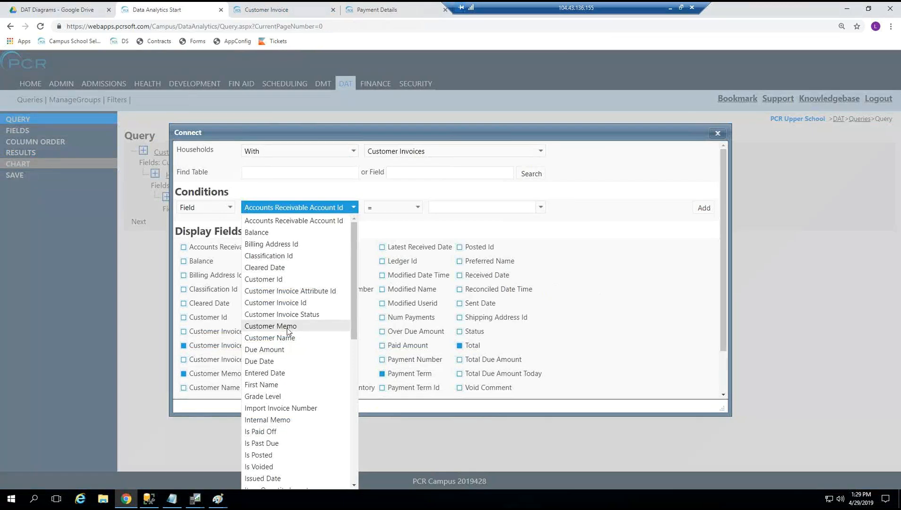
click(287, 327)
click(498, 208)
text(cont)
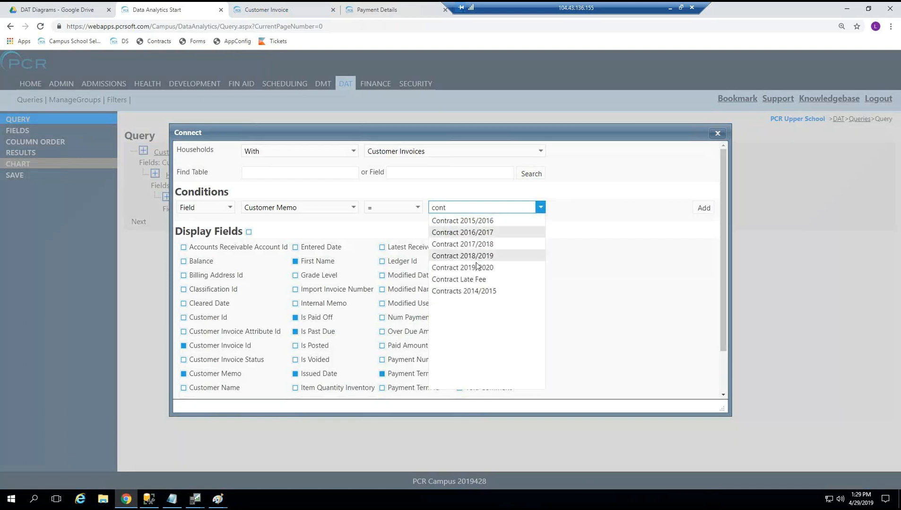
double_click(481, 209)
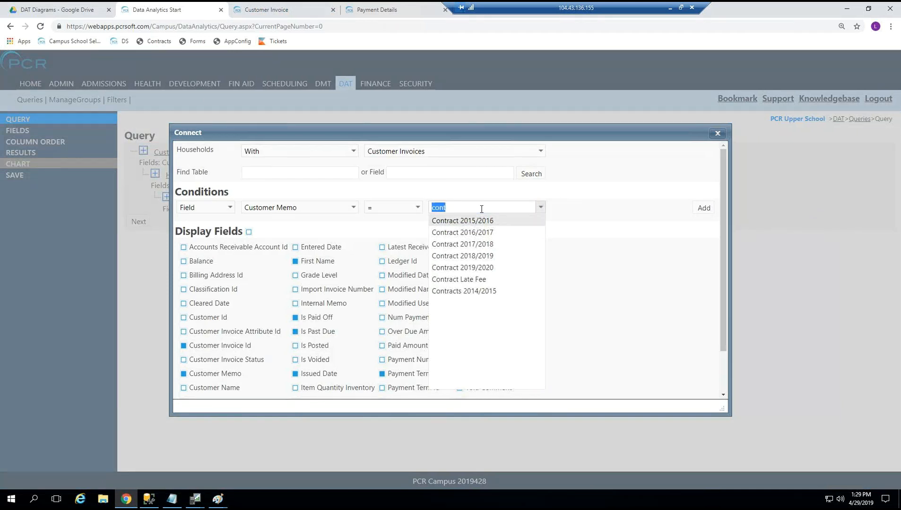
text(ca)
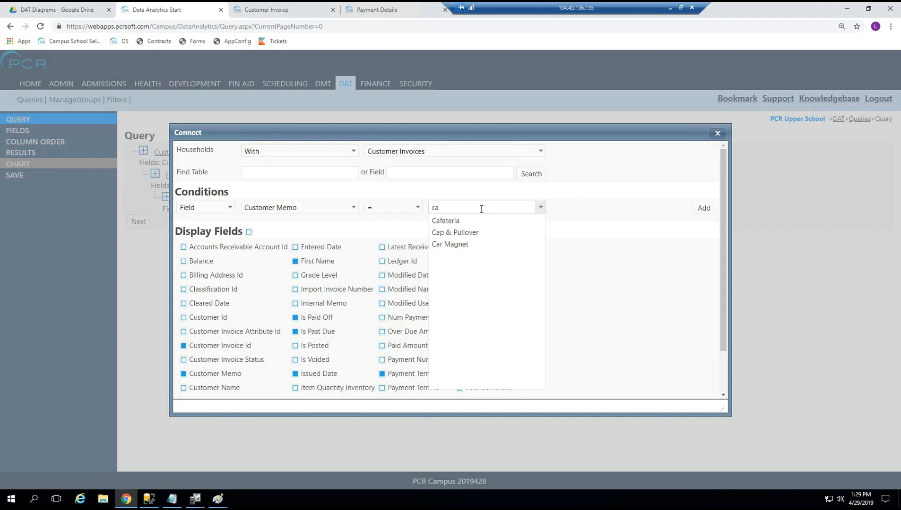
double_click(469, 205)
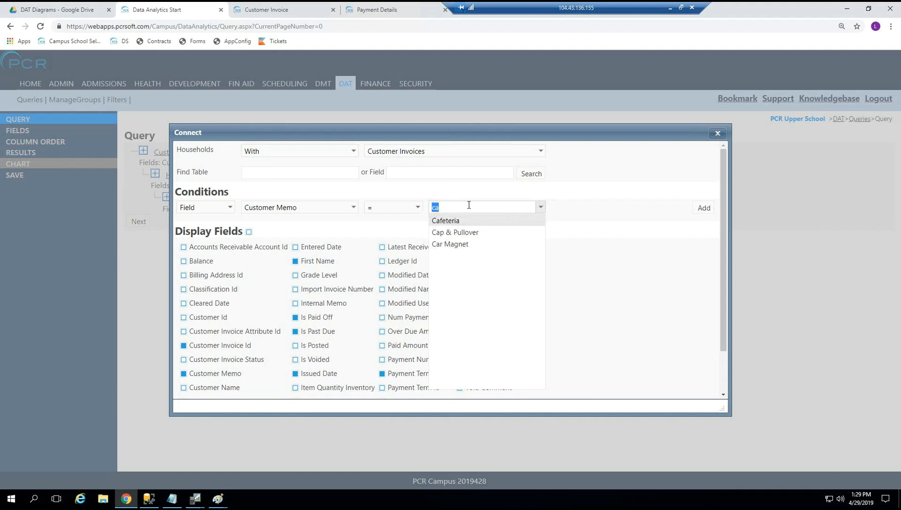
text(aft)
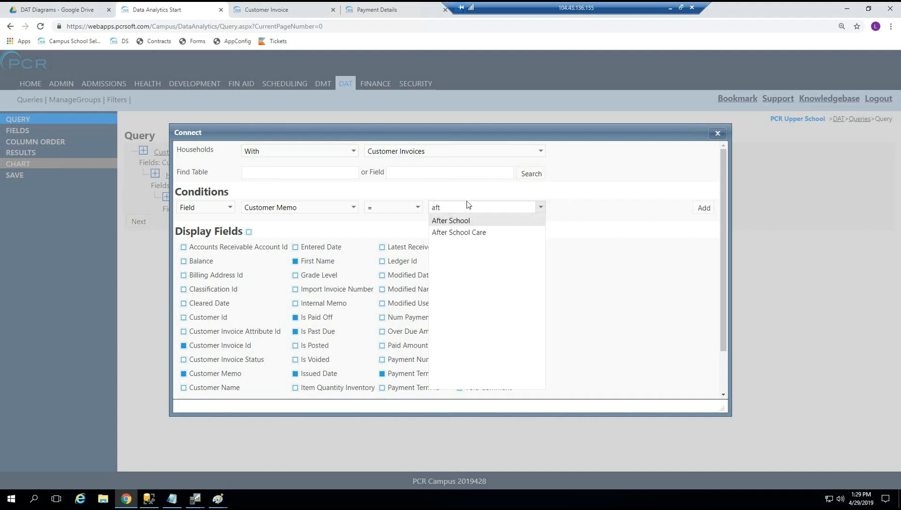
Try the multi select operator for Customer Memo, filtering the values by aft and cont and choosing Contract 2019/2020.
click(400, 207)
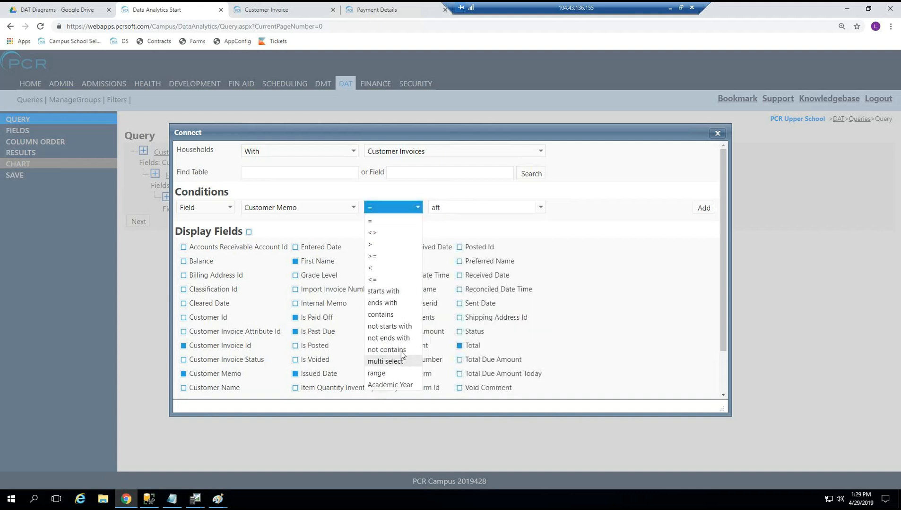
click(385, 361)
click(475, 211)
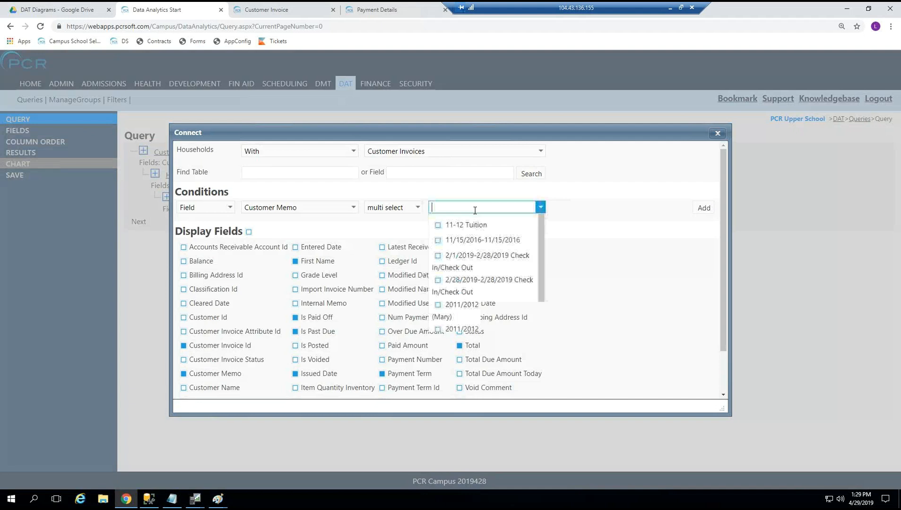
text(aft)
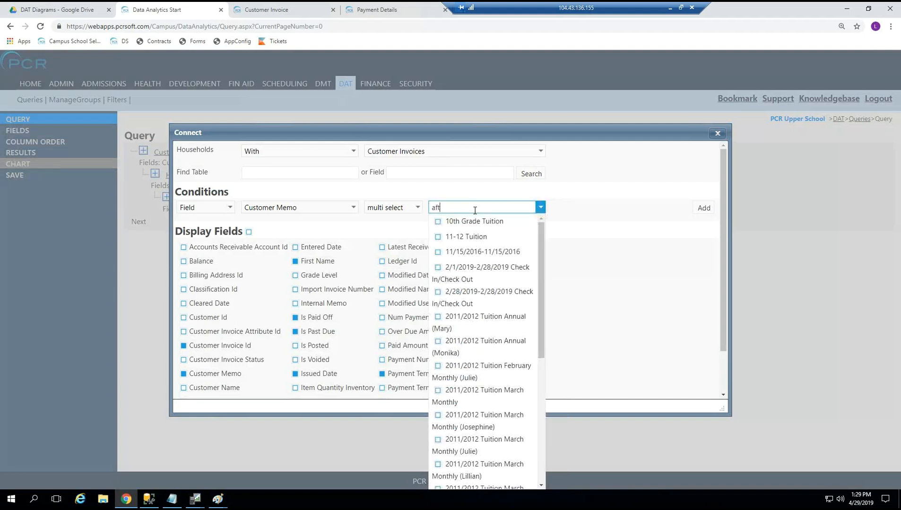
click(438, 222)
click(437, 239)
click(456, 207)
text(cont)
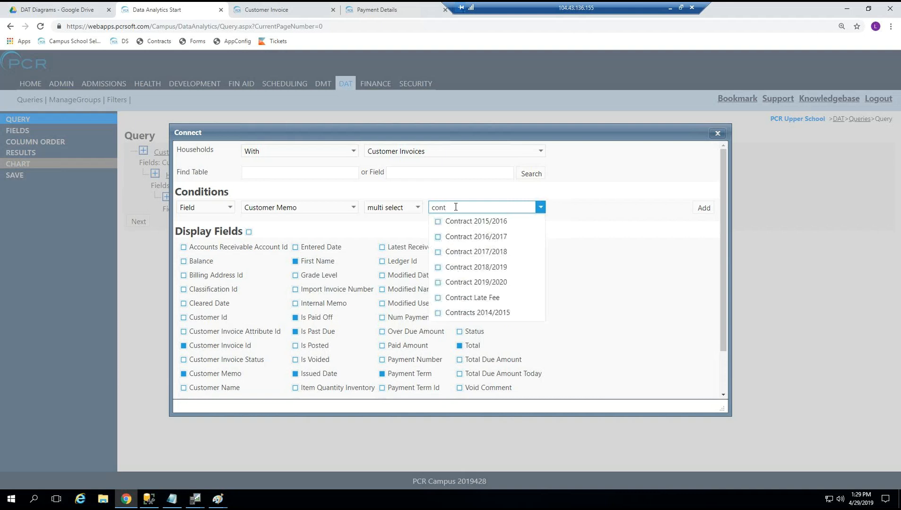
click(438, 282)
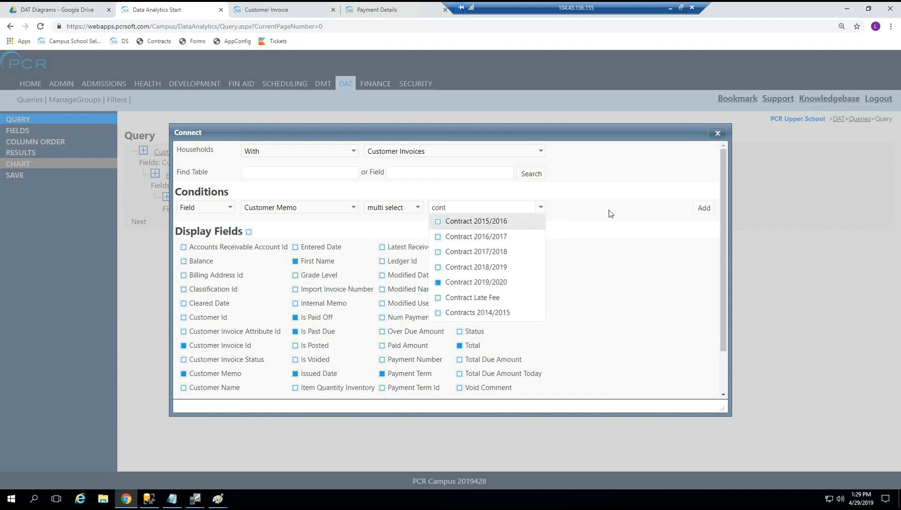
click(390, 209)
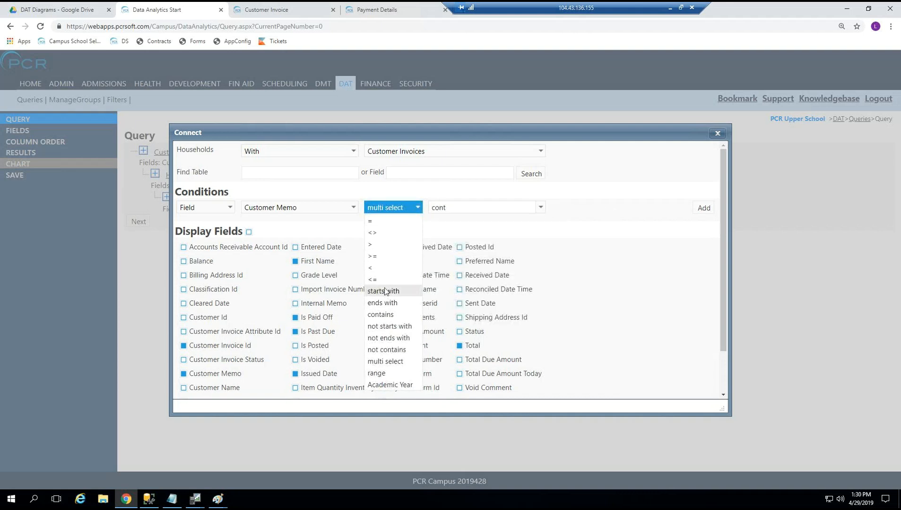
click(524, 210)
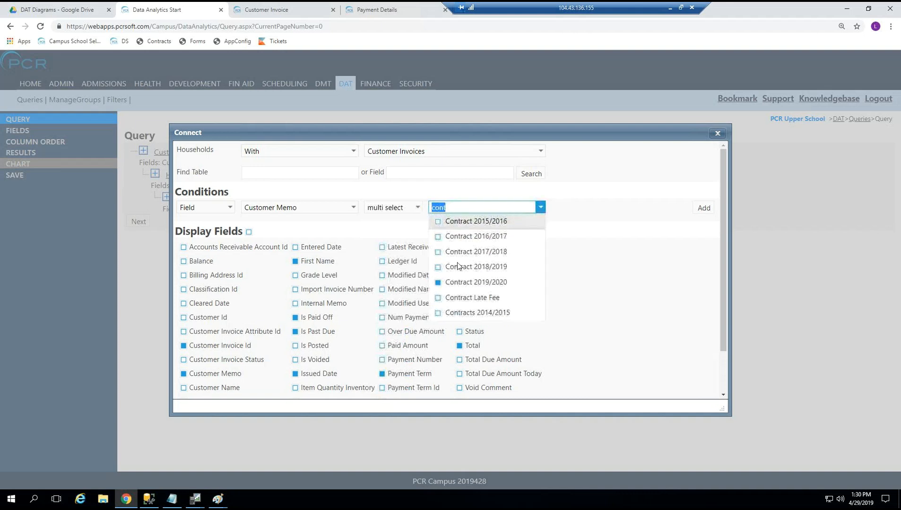
Add the condition Customer Memo = Contract 2019/2020 to the Customer Invoices table and save its settings.
click(403, 208)
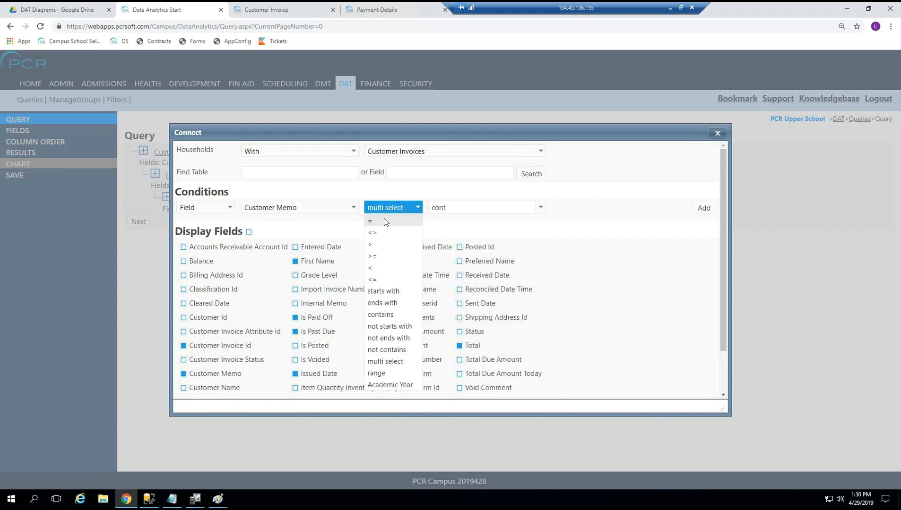
click(385, 222)
click(470, 209)
text(cont)
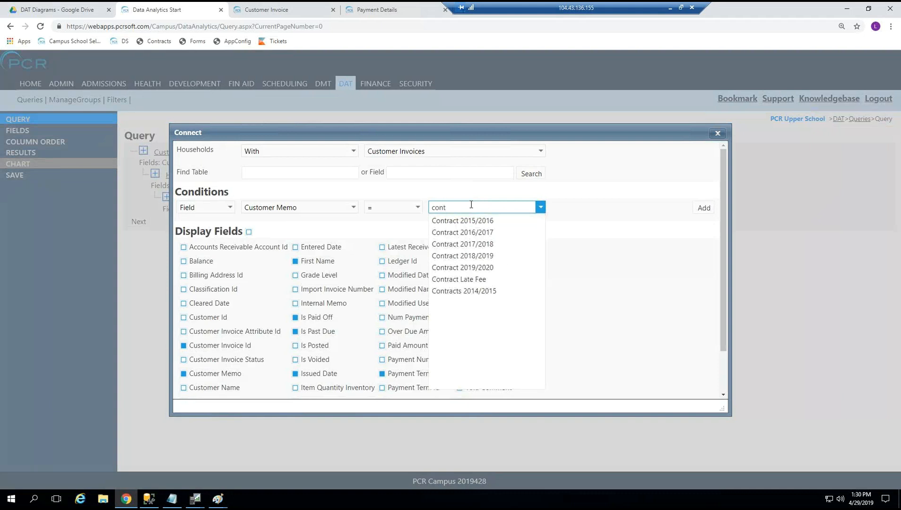
click(475, 268)
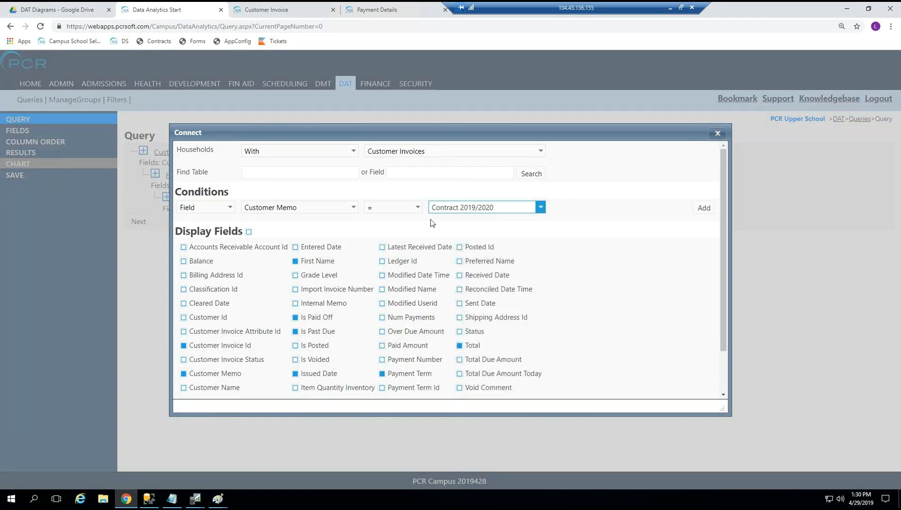
click(704, 208)
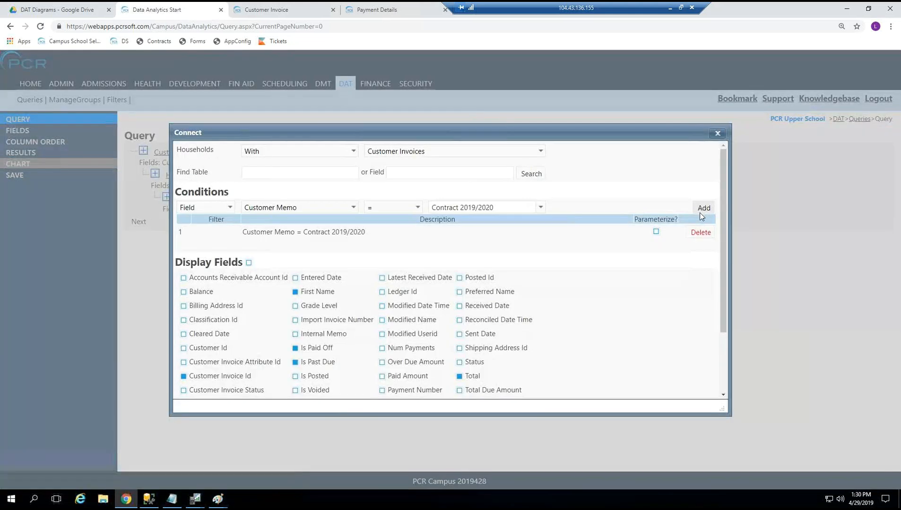
drag(268, 232, 372, 235)
click(504, 258)
scroll(508, 255, down, 3)
click(189, 386)
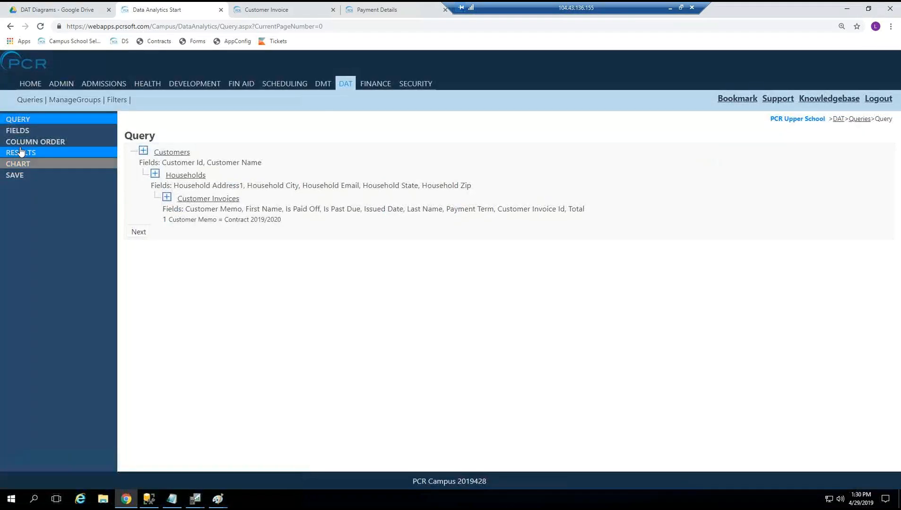
Display the query results and examine the totals and payment terms of the Contract 2019/2020 invoices.
click(21, 152)
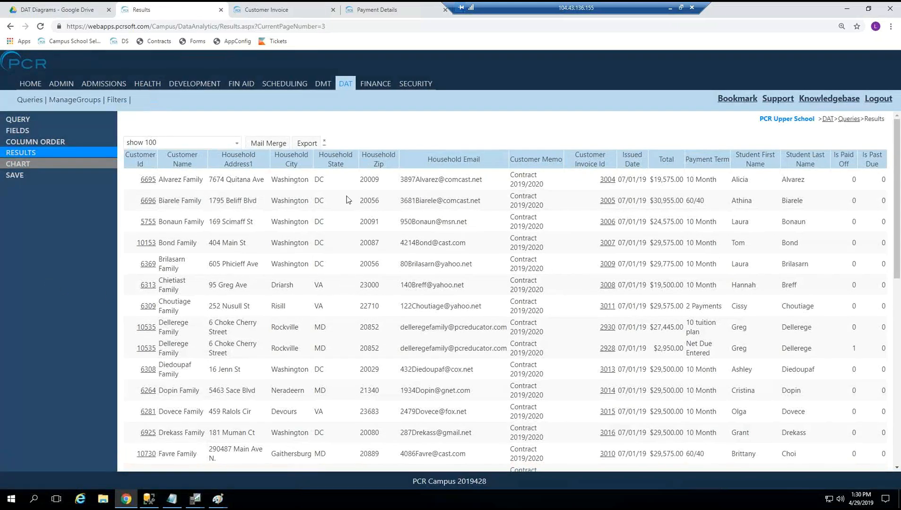
drag(898, 234, 900, 118)
drag(654, 182, 720, 179)
click(709, 207)
Examine the Invoice Items section on the customer invoice's details page.
click(295, 10)
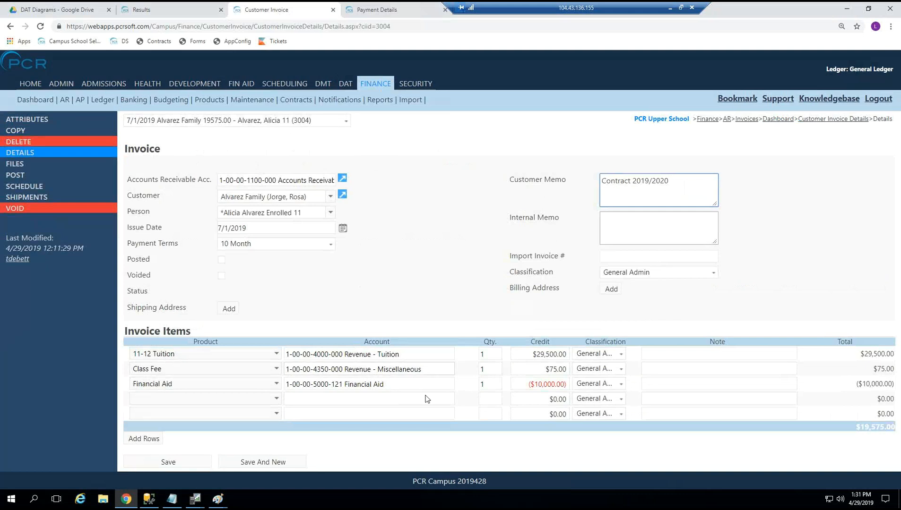
click(162, 333)
triple_click(162, 334)
click(192, 334)
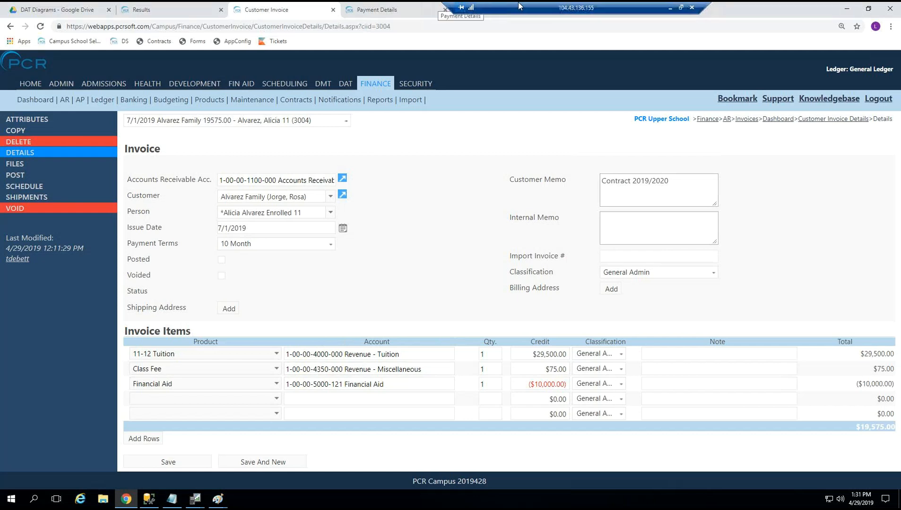
Open the DATFinanceAR.png diagram in Paint, examine how Customer Invoices links to Customer Invoice Items, and return to the query.
click(161, 10)
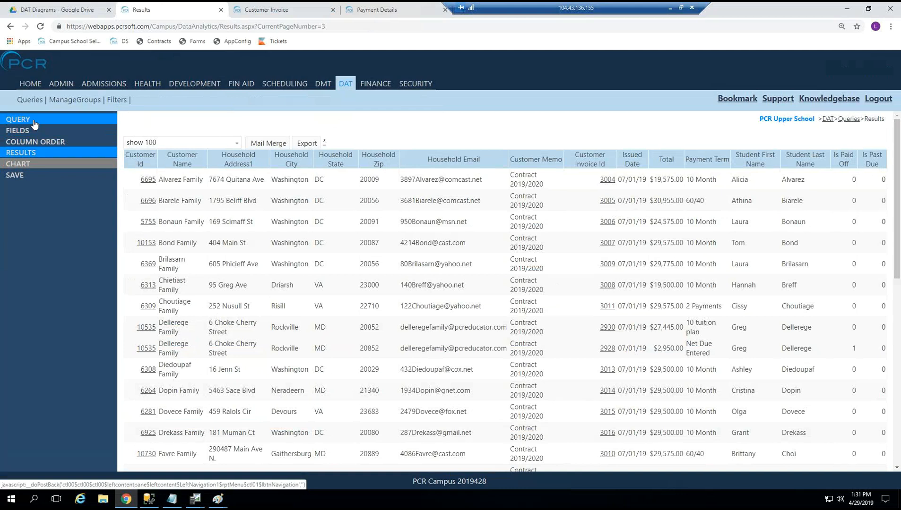
mouse_move(217, 499)
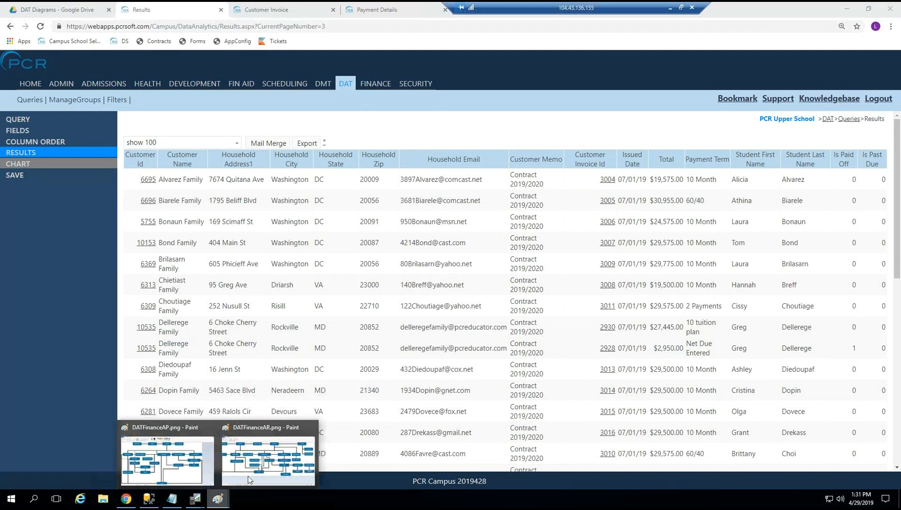
click(276, 447)
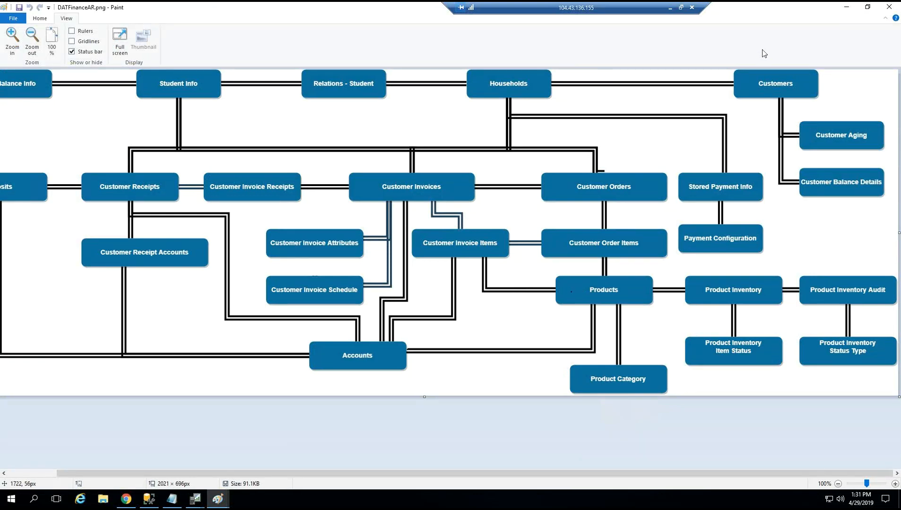
click(846, 7)
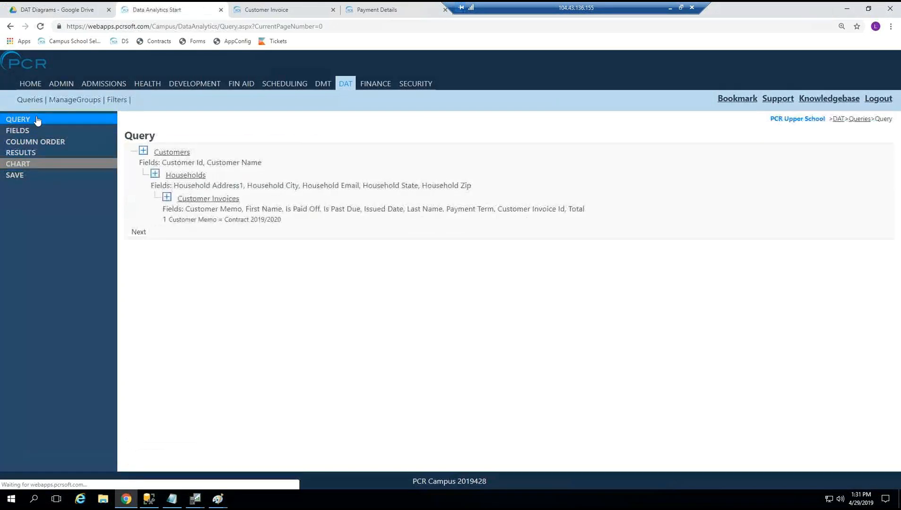
Connect Customer Invoices with Customer Invoice Items, display the Overridden Price field, and save the connection.
click(166, 198)
click(487, 152)
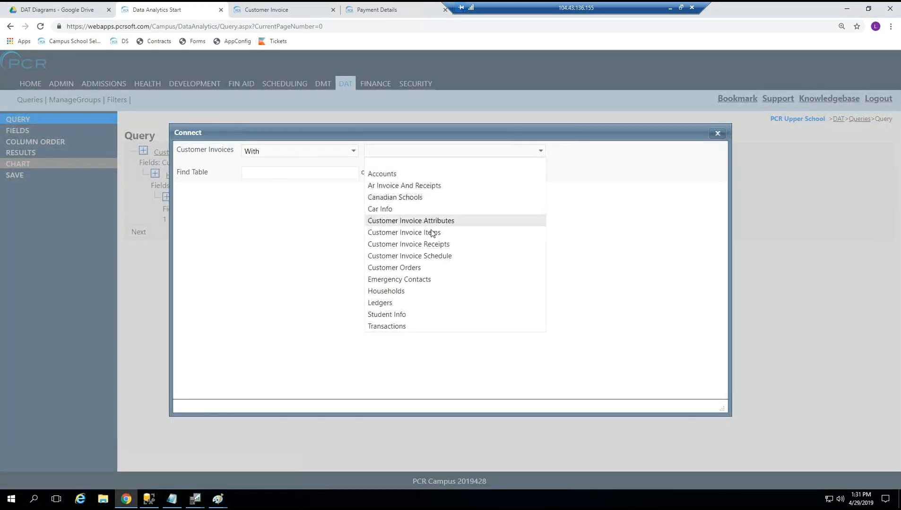
click(432, 232)
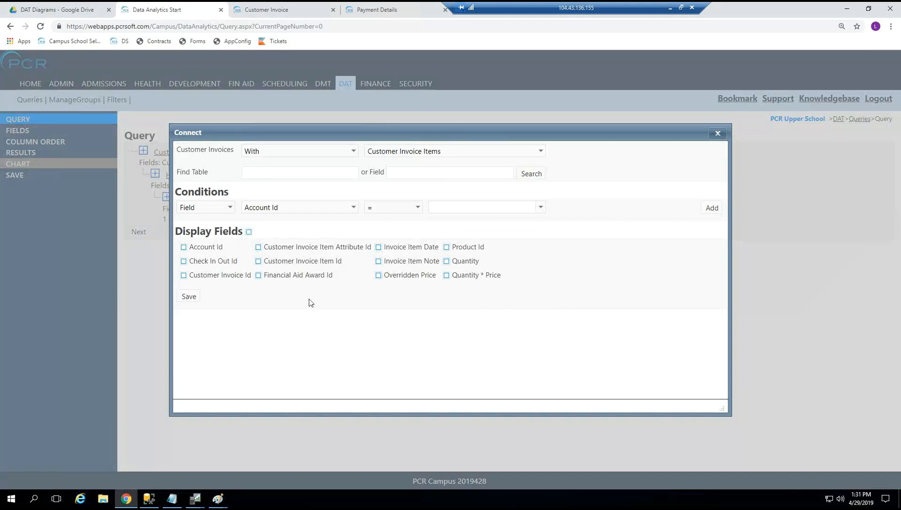
click(378, 275)
click(188, 297)
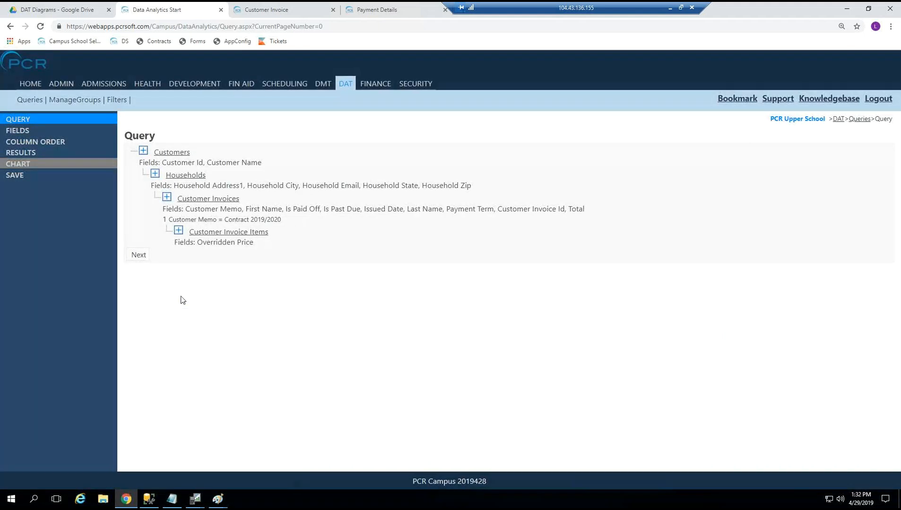
Connect Customer Invoice Items with Products, display the Product Name field, and save the connection.
click(178, 232)
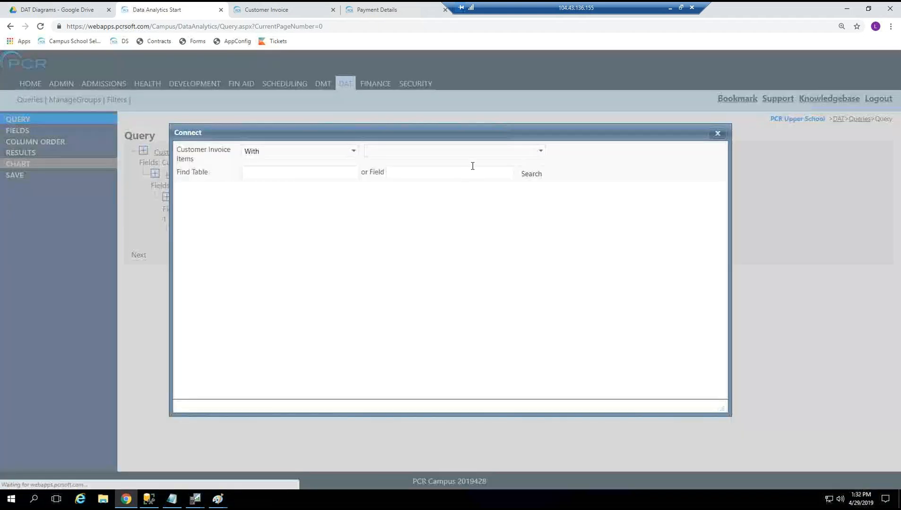
click(478, 155)
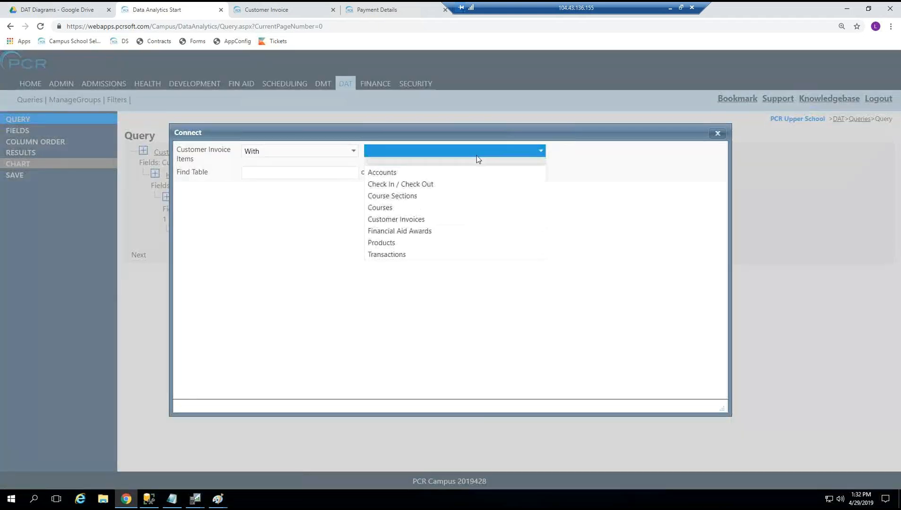
click(410, 244)
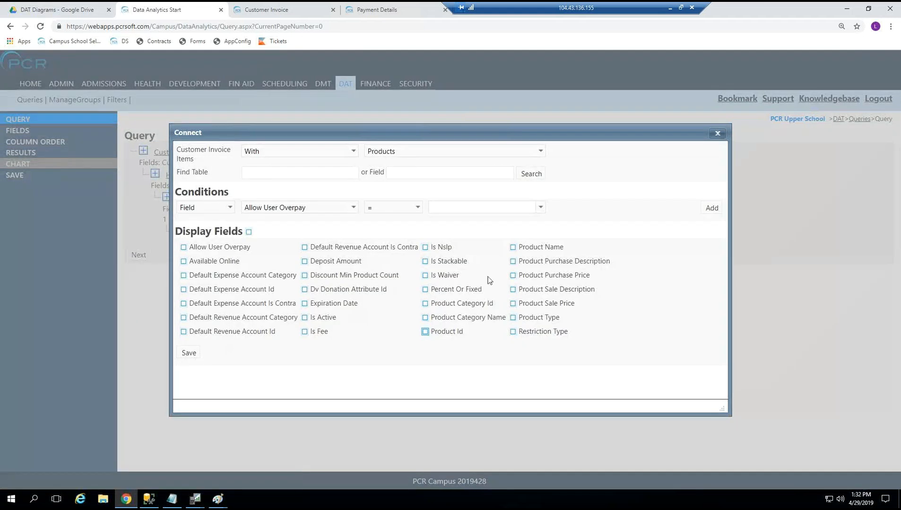
click(516, 246)
click(189, 353)
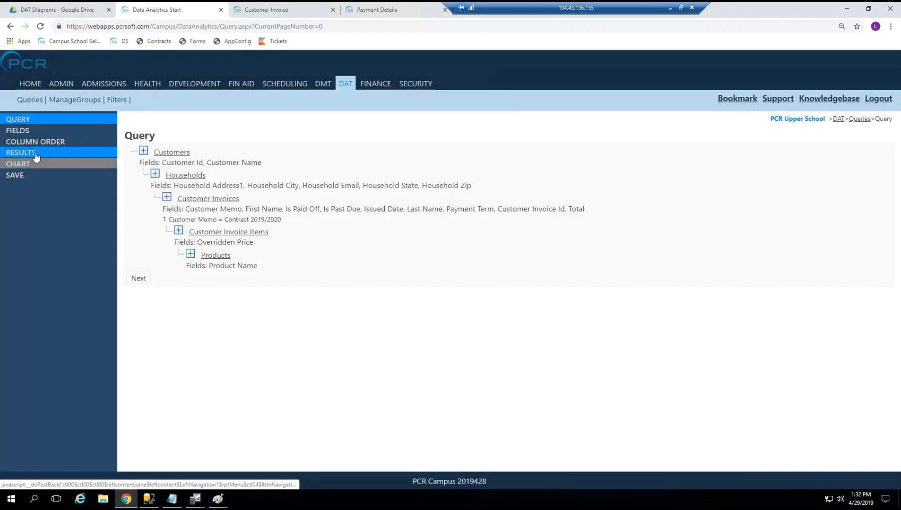
Display the query results and examine the overridden price of each product on the first family's invoice.
click(35, 153)
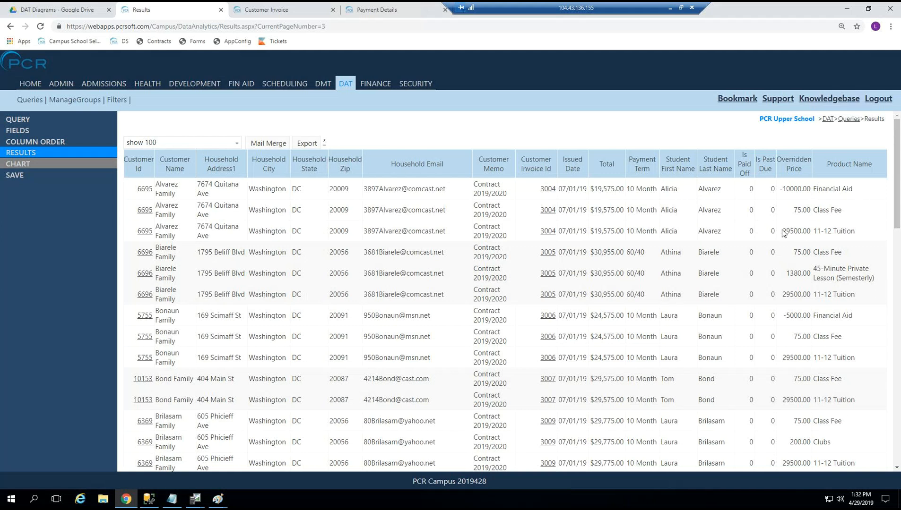
drag(786, 230, 810, 230)
double_click(799, 210)
drag(783, 189, 811, 190)
click(812, 205)
Move the Product Name column ahead of Overridden Price in the column order and apply it.
click(53, 145)
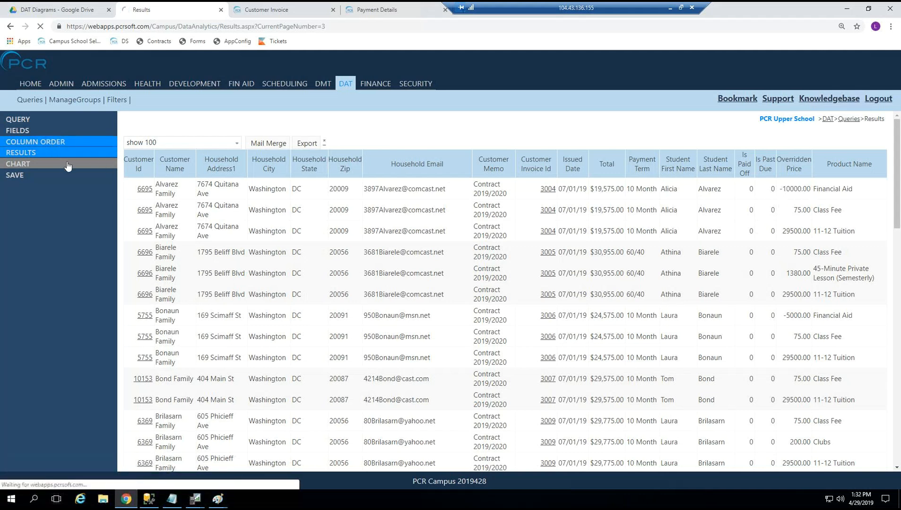
drag(337, 349, 342, 337)
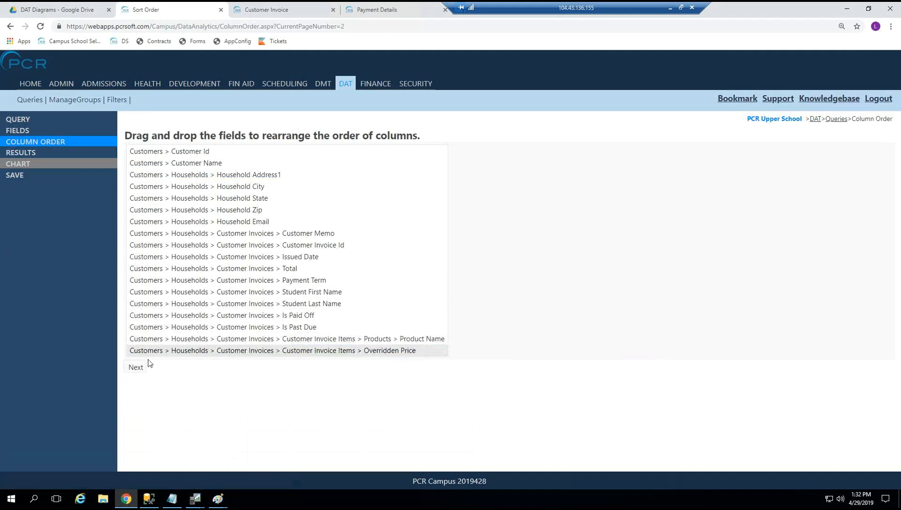
click(136, 368)
Set the display format of the Overridden Price field to ($1.23) and save the fields.
click(27, 131)
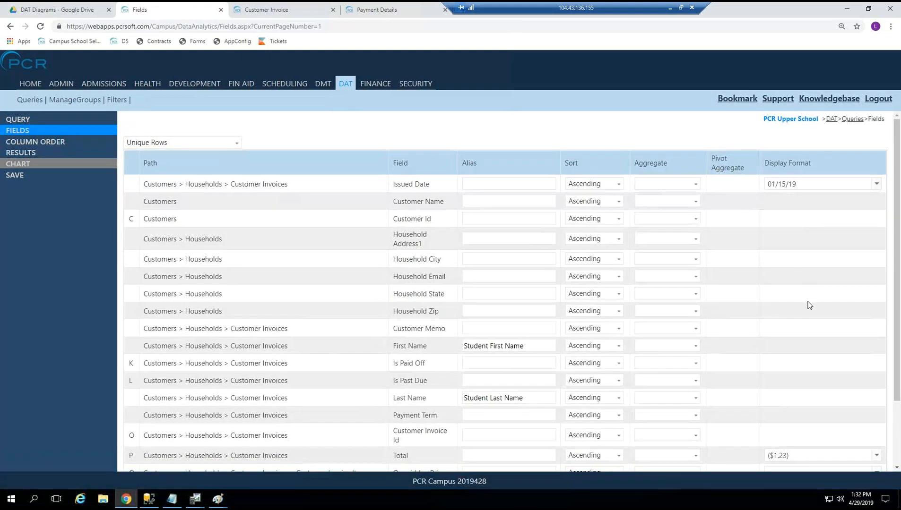
scroll(807, 306, down, 2)
click(804, 393)
click(797, 418)
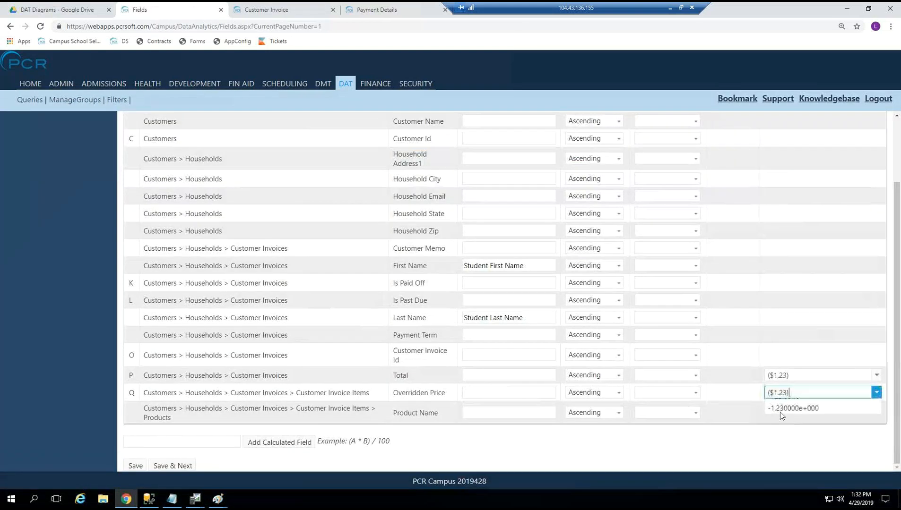
click(135, 466)
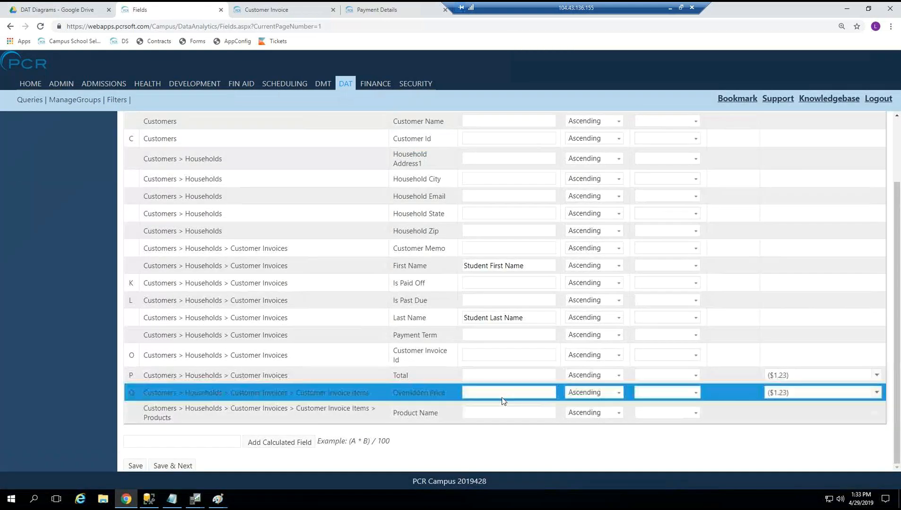
Give the Overridden Price field the alias Amount, save the fields, and display the query results.
click(504, 392)
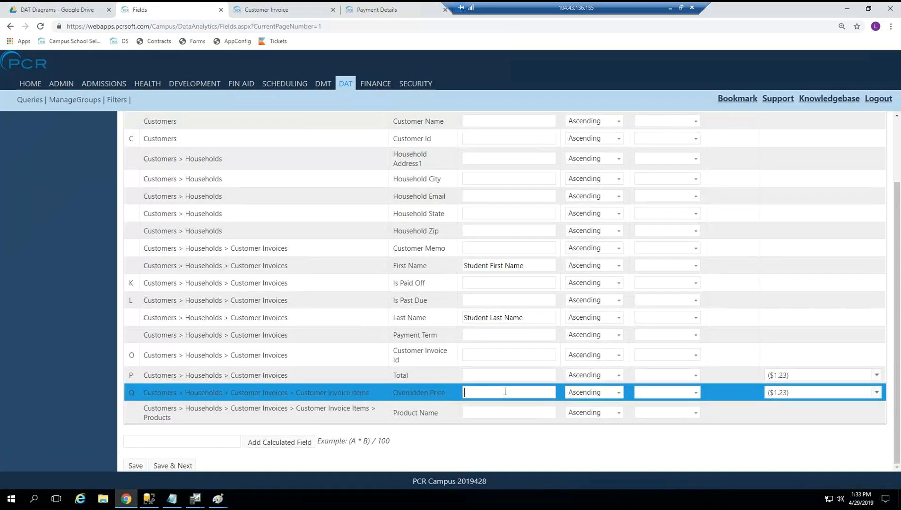
text(Amount)
click(135, 465)
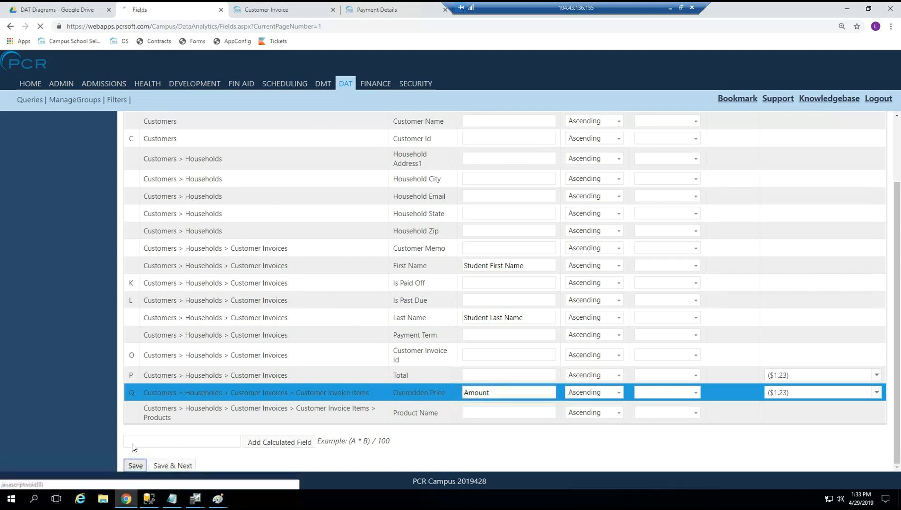
click(17, 156)
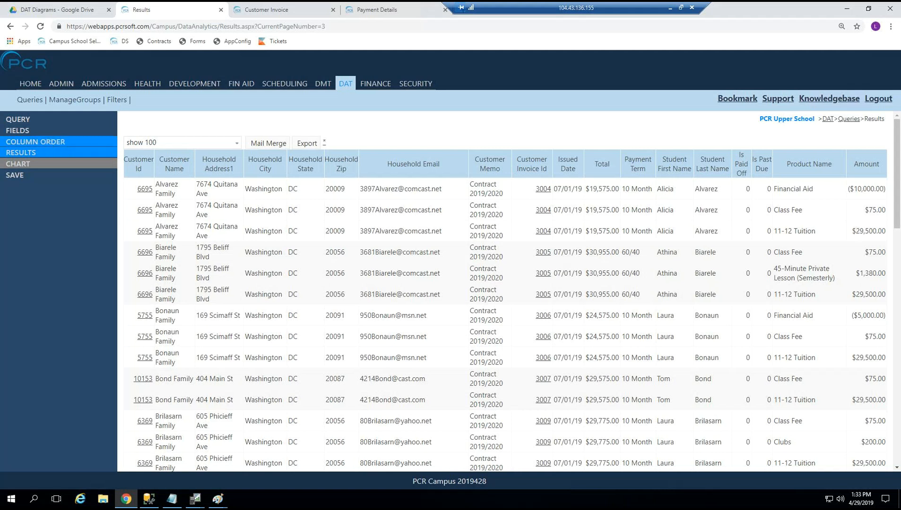
Place Overridden Price directly after Customer Name in the field sort order, set its sort to Descending, and save.
click(18, 131)
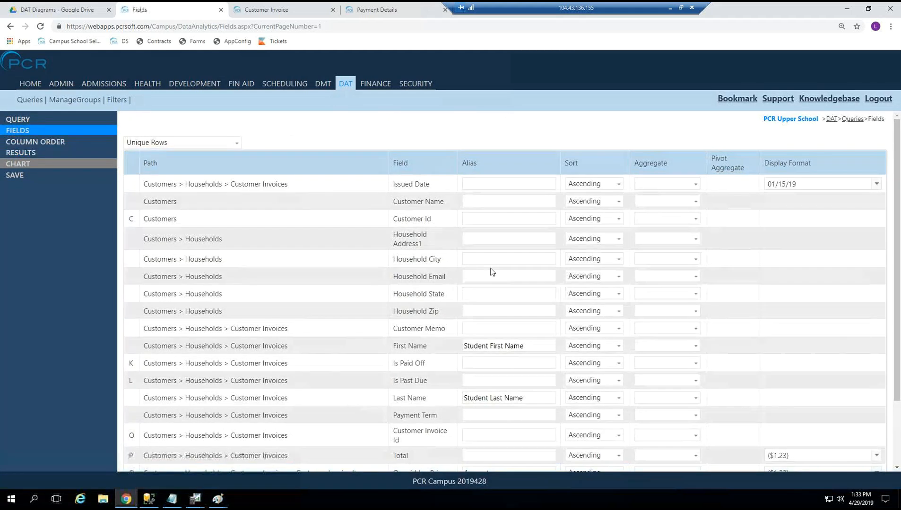
scroll(467, 265, down, 2)
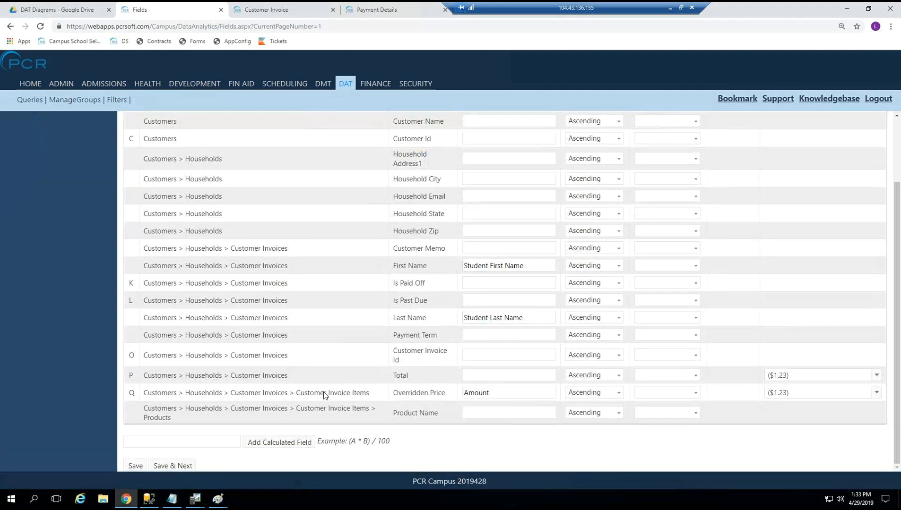
scroll(380, 420, up, 1)
drag(422, 445, 466, 167)
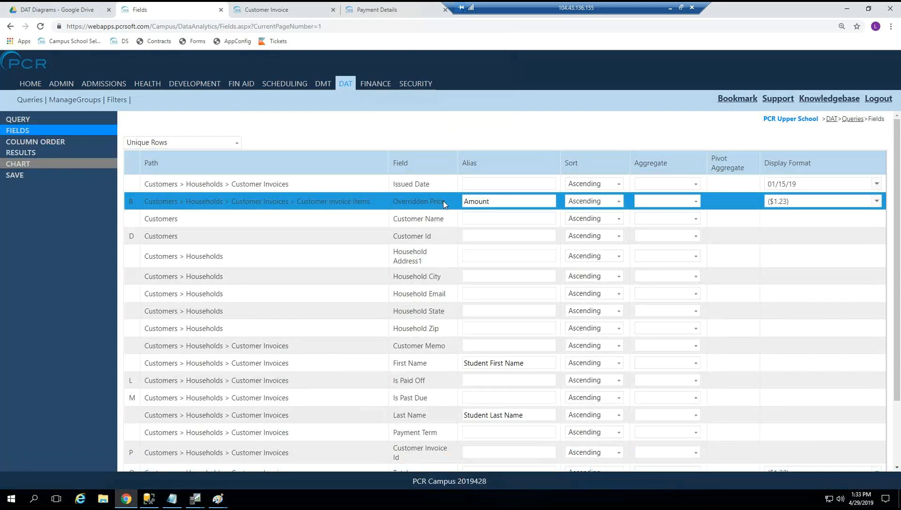
drag(443, 201, 430, 277)
click(590, 219)
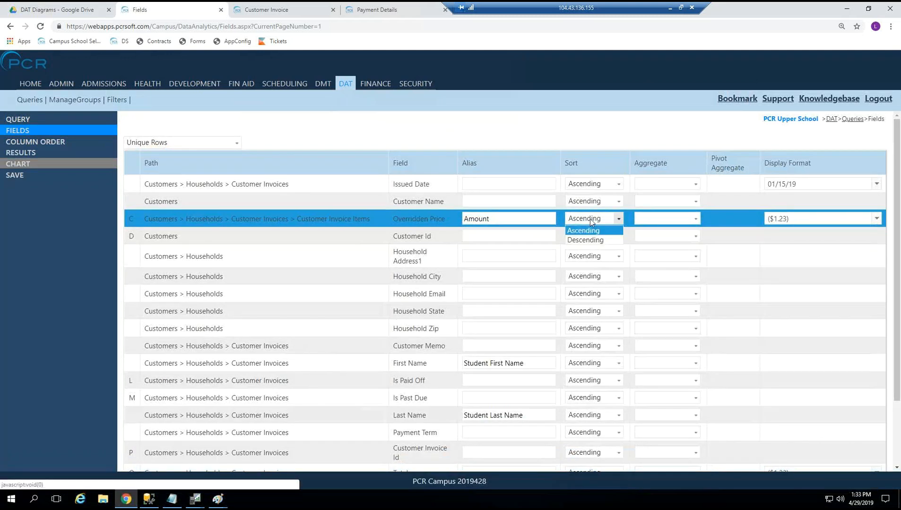
click(589, 240)
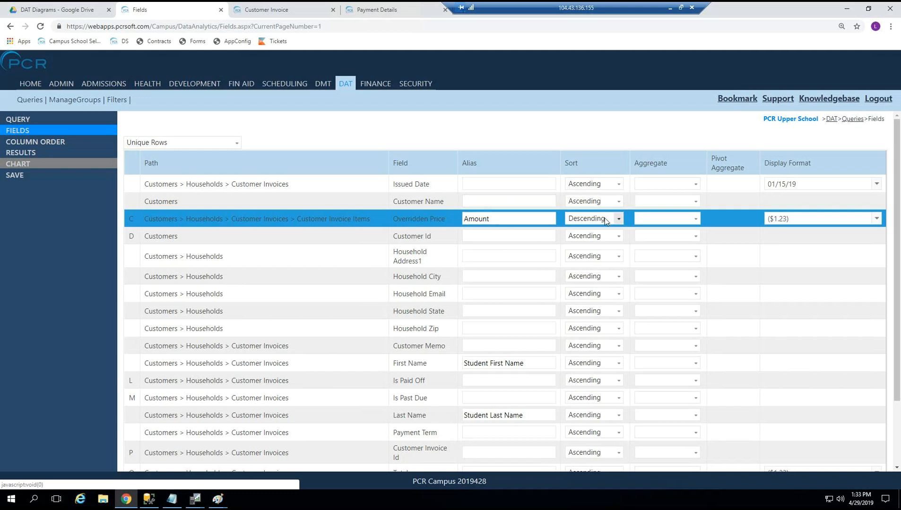
scroll(335, 281, down, 1)
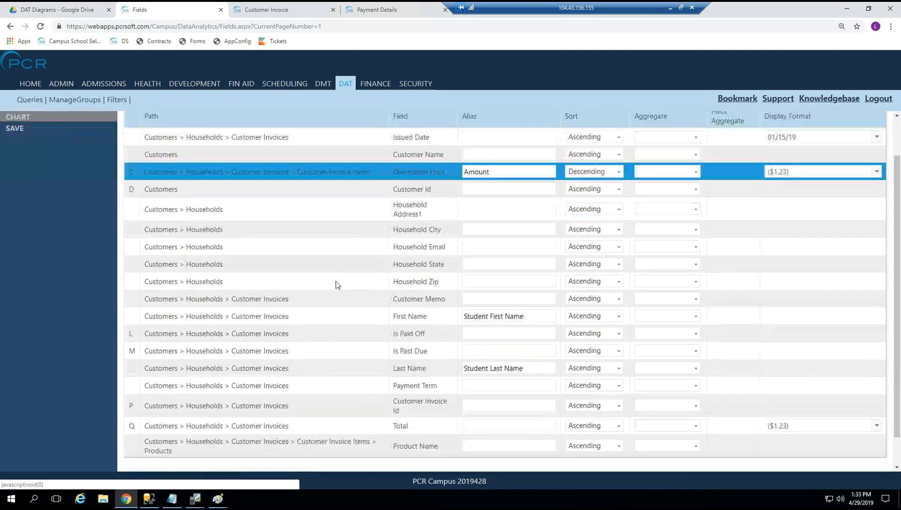
click(143, 467)
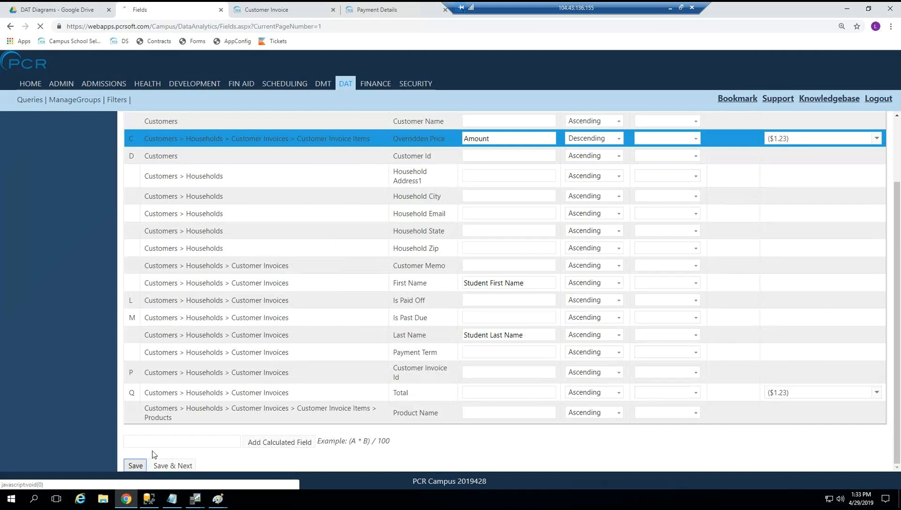
Display the query results and examine how each invoice is split into product names and amounts.
click(25, 154)
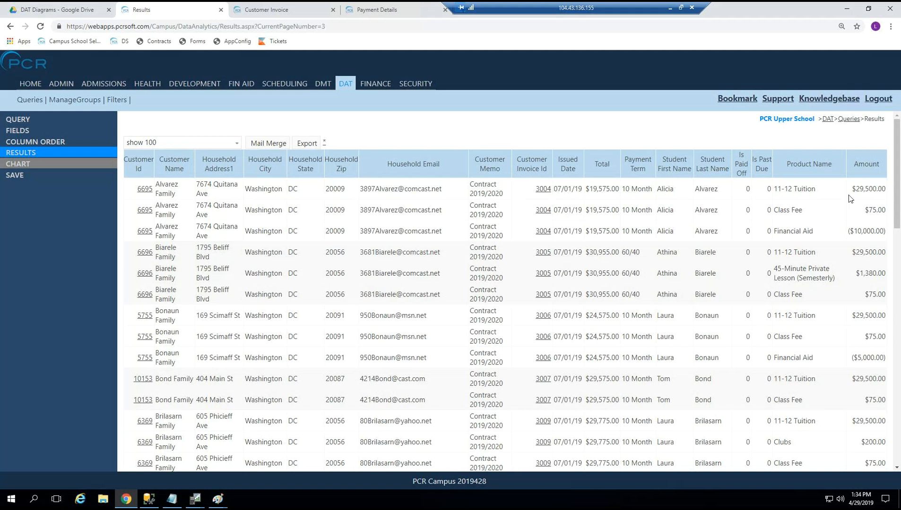
drag(855, 189, 884, 190)
double_click(861, 187)
click(860, 190)
drag(774, 189, 816, 189)
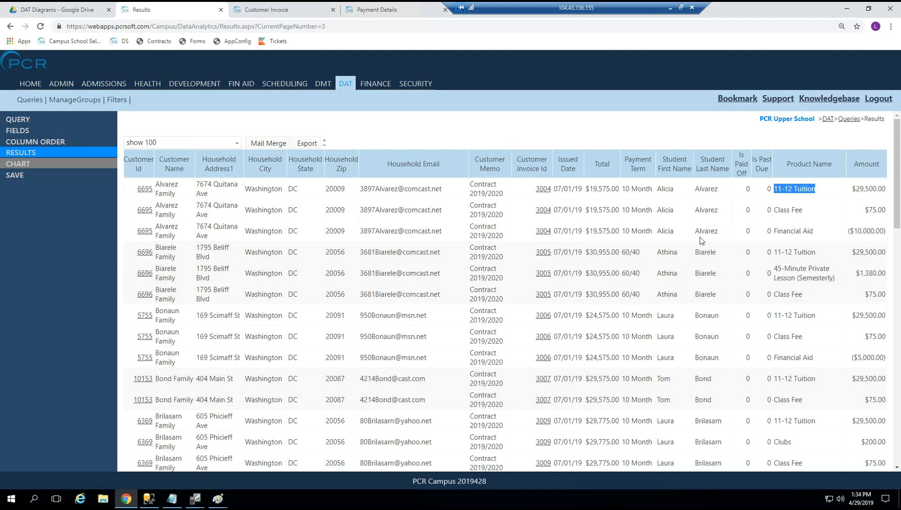
click(757, 219)
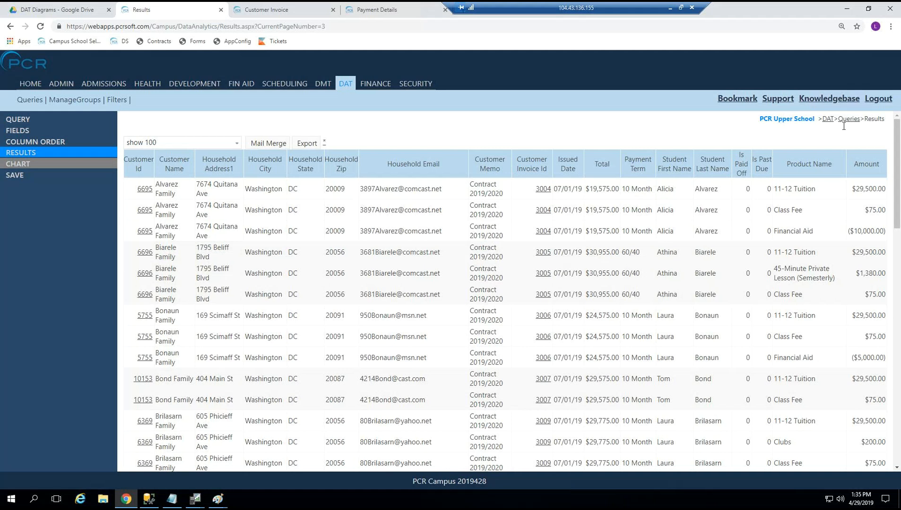
drag(778, 189, 815, 220)
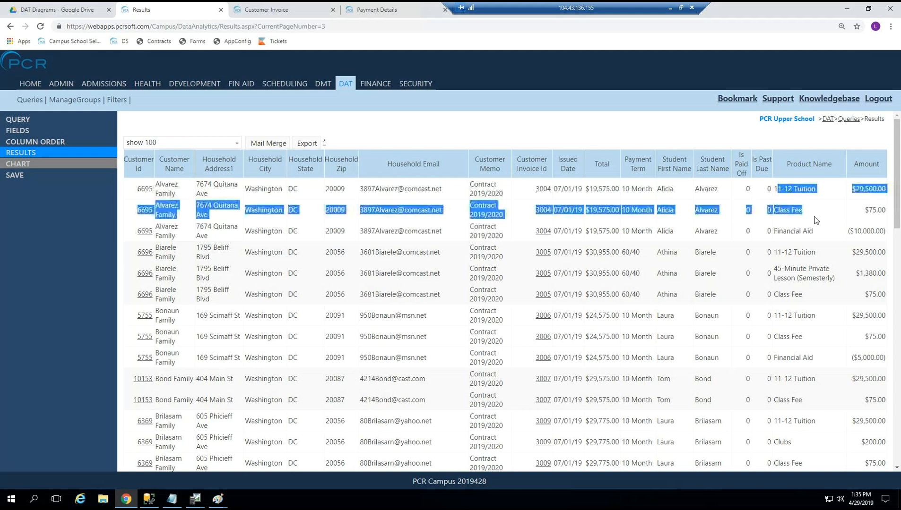
click(806, 199)
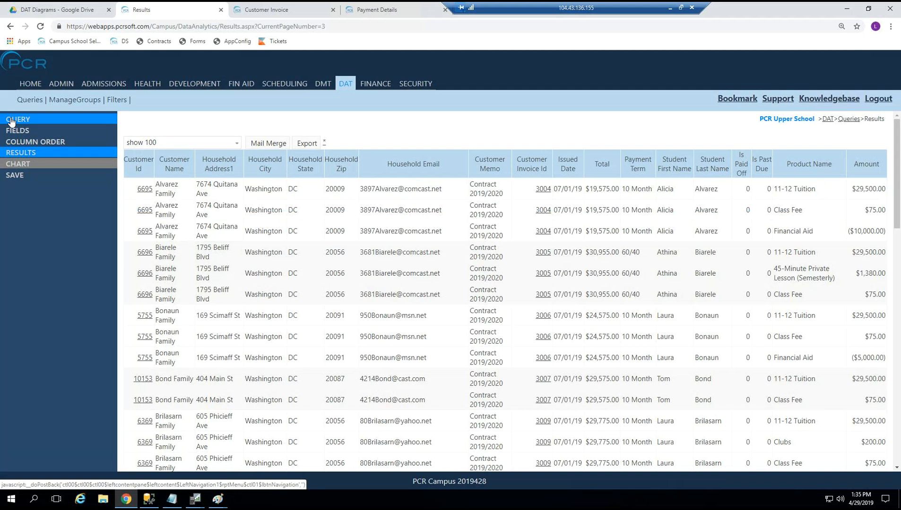
Delete the Customer Invoice Items connection from the query and display the results.
click(38, 122)
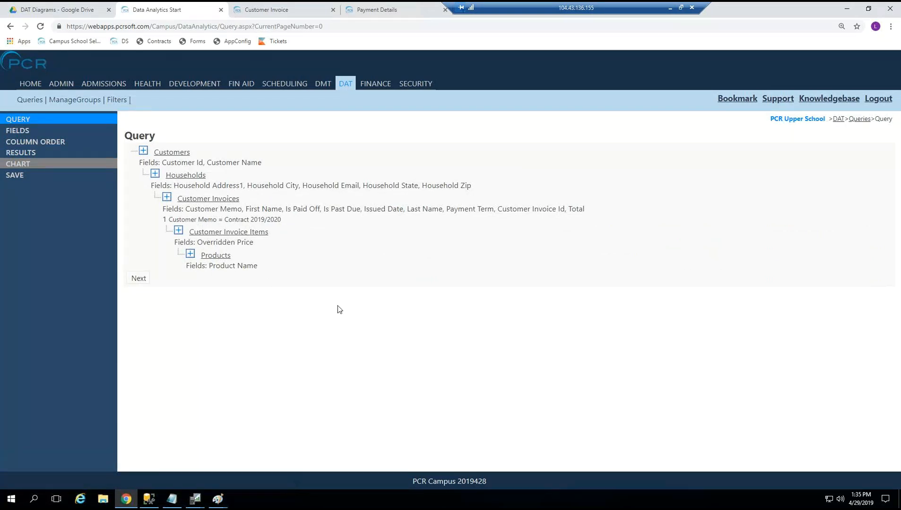
click(214, 232)
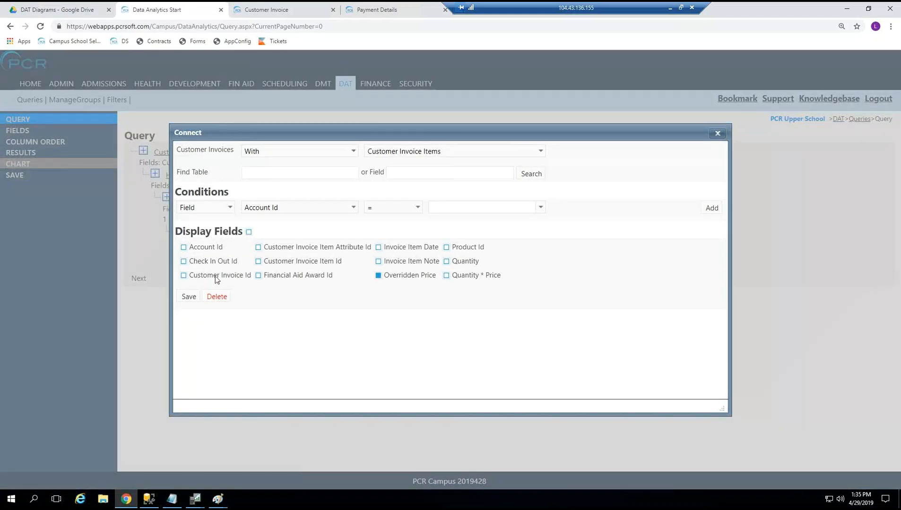
click(219, 297)
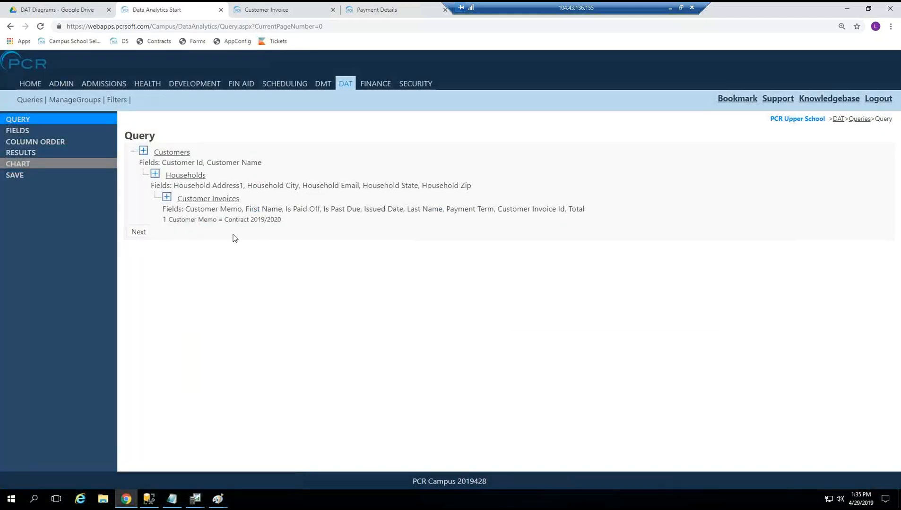
click(43, 154)
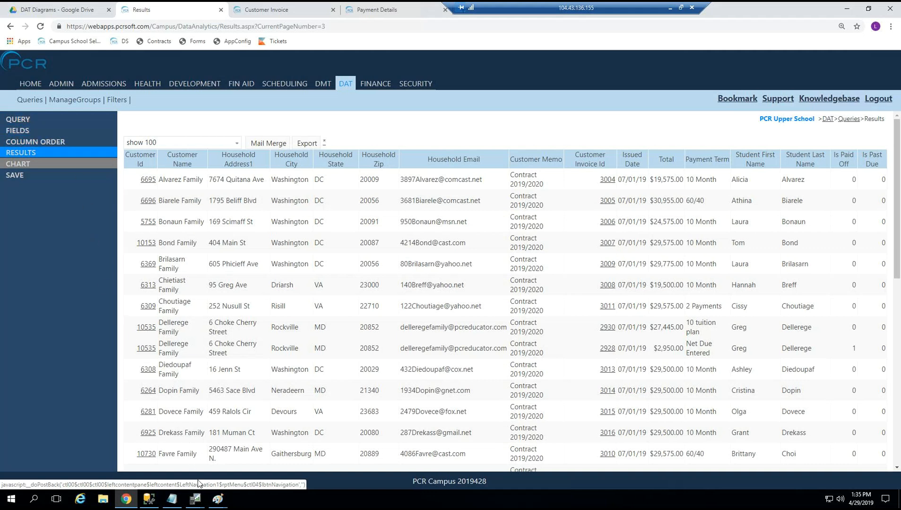
Switch to the DATFinanceAR.png diagram in Paint, examine the tables linked to Customer Invoices, and return to the query results.
mouse_move(222, 507)
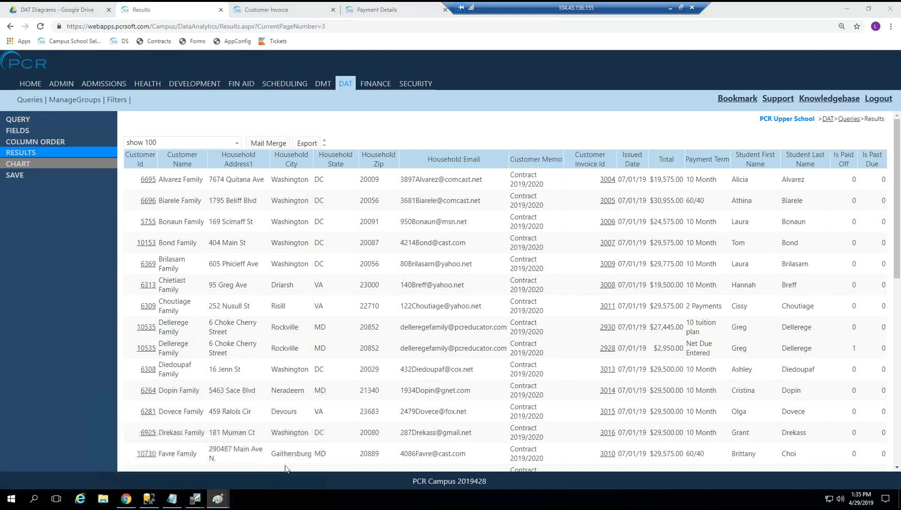
click(285, 465)
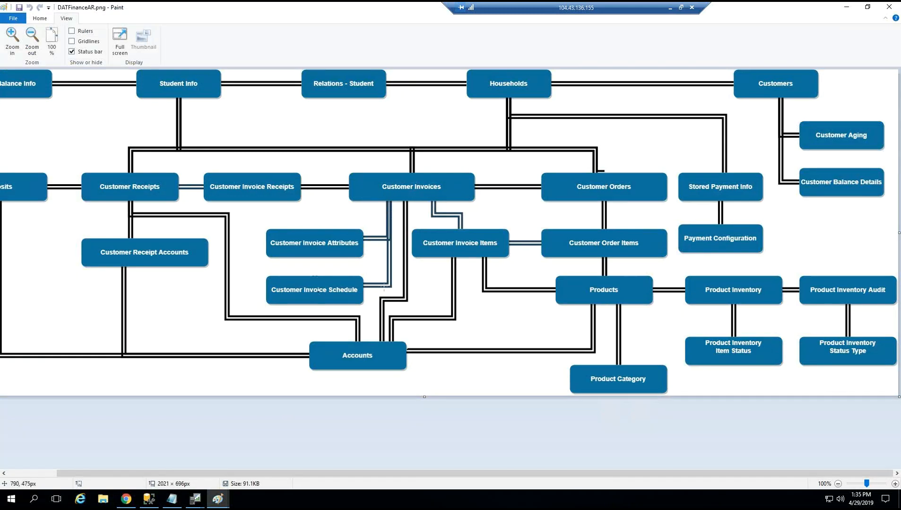
click(846, 6)
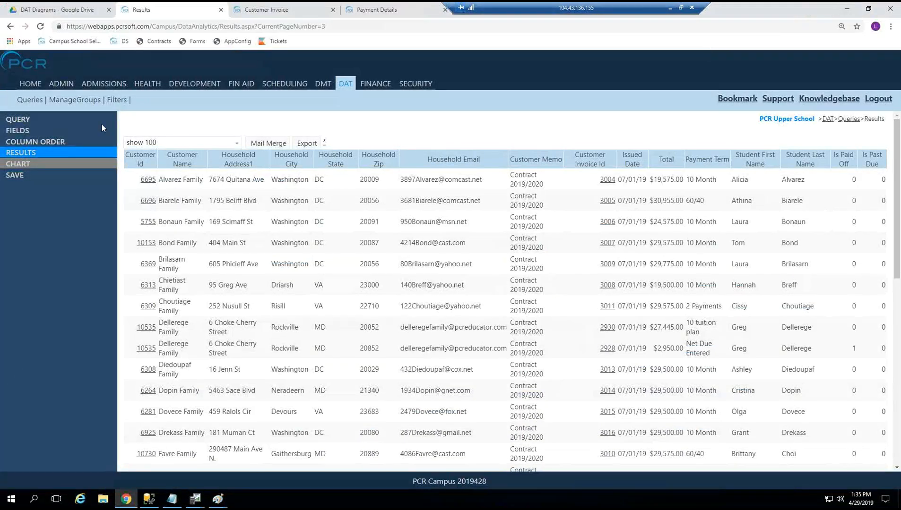
Connect Customer Invoices with the Customer Invoice Schedule table, displaying only Due Amount and Due Date, and save the connection.
click(28, 120)
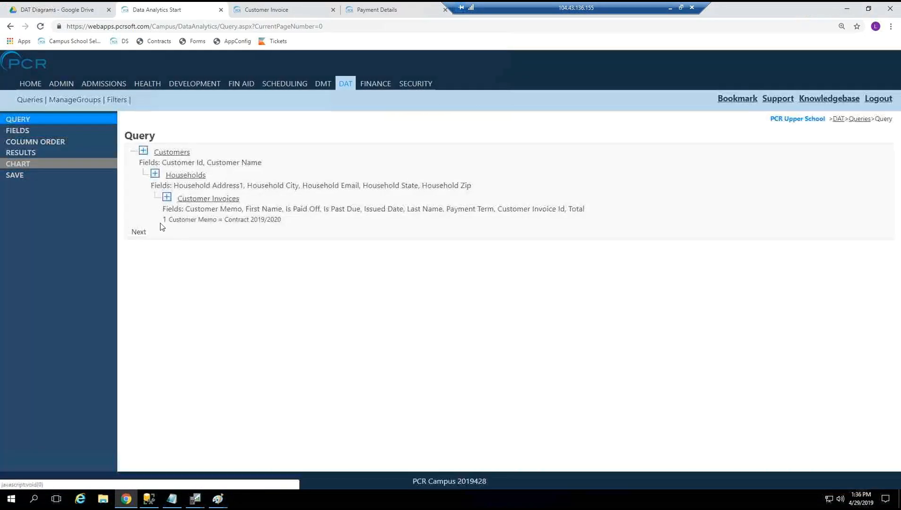
click(167, 198)
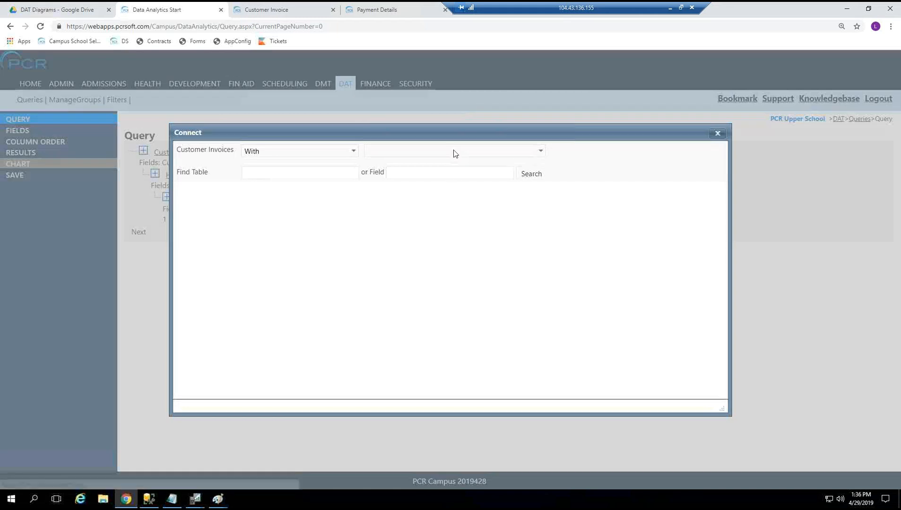
click(451, 149)
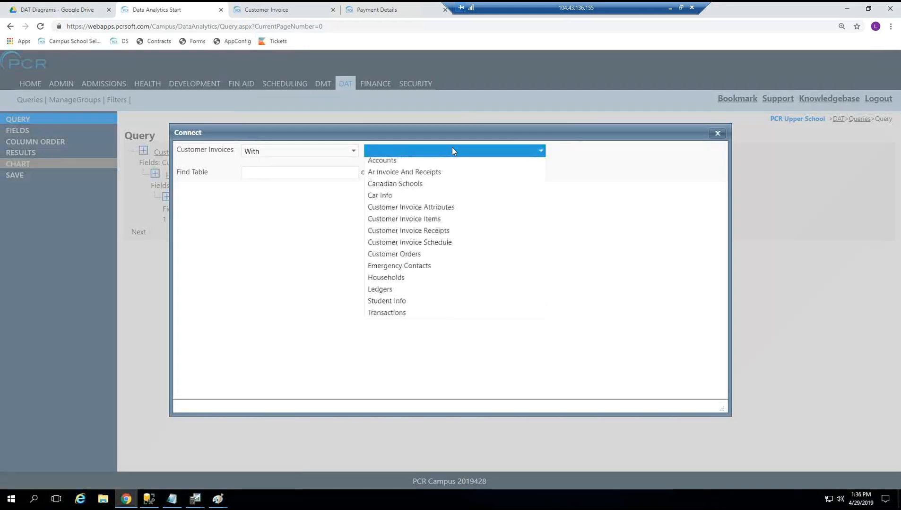
click(431, 242)
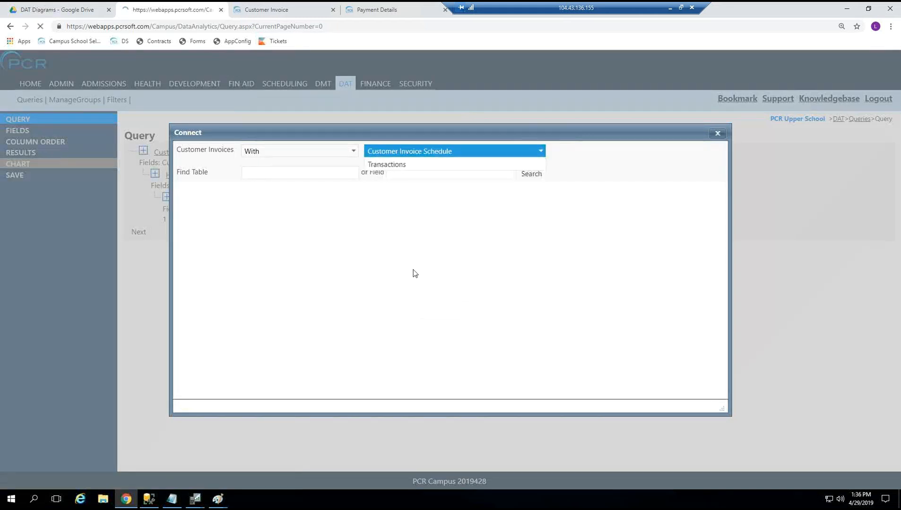
click(320, 249)
click(284, 249)
click(284, 249)
click(189, 271)
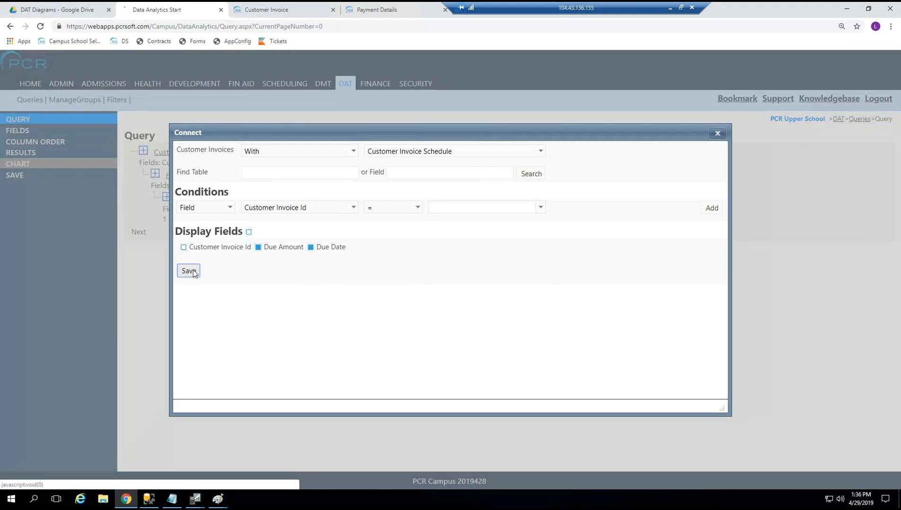
Set the display format of Due Amount to ($1.23) and of Due Date to 01/15/19, and save the fields.
click(34, 134)
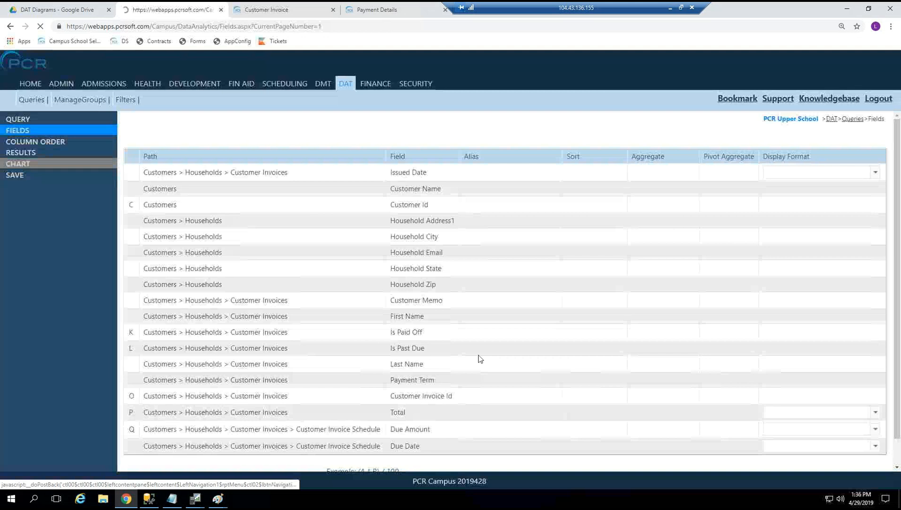
scroll(803, 454, down, 2)
click(806, 389)
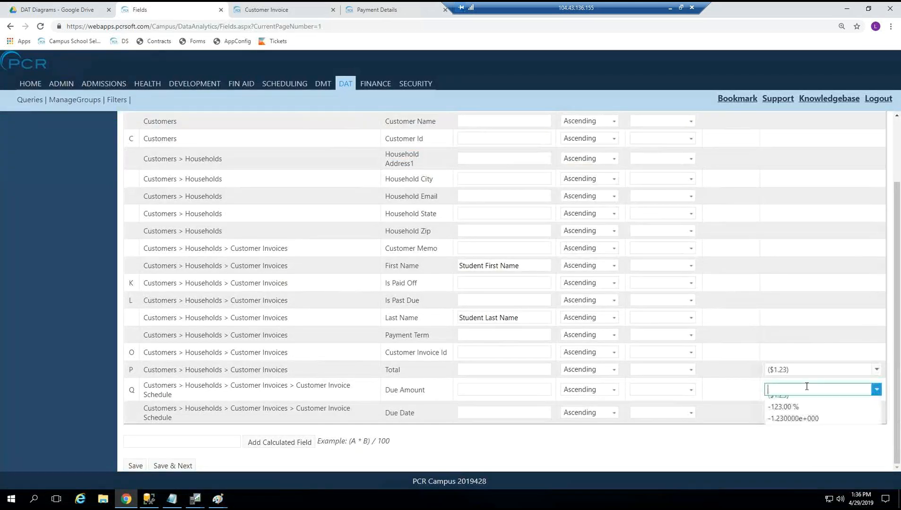
click(794, 414)
click(799, 414)
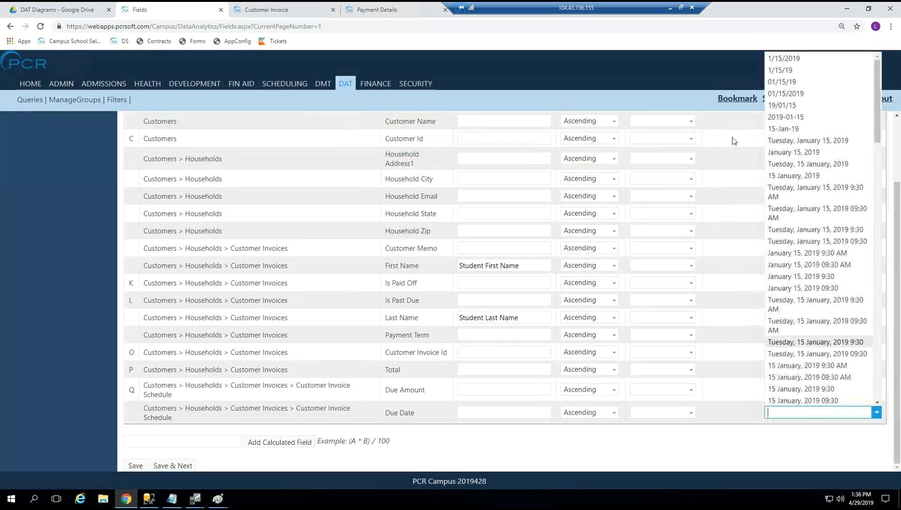
click(799, 81)
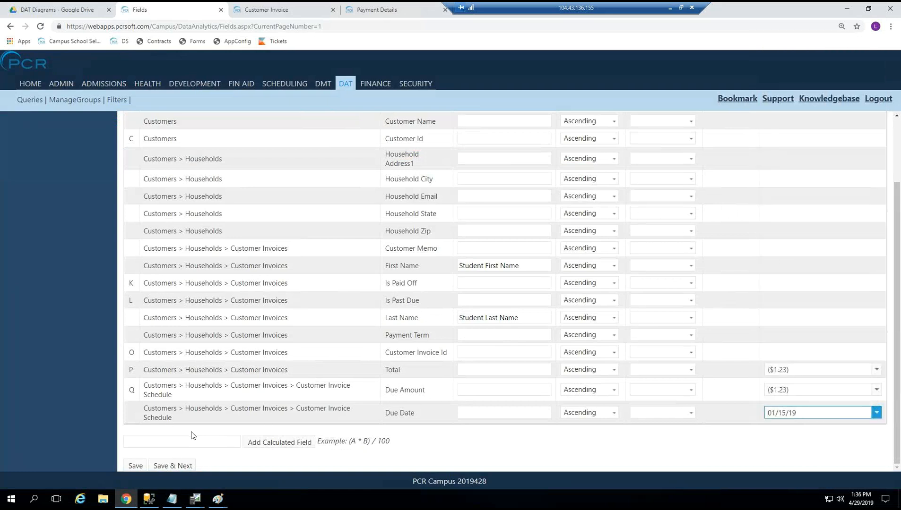
click(135, 466)
Move Due Date ahead of Due Amount in the column order and display the results to examine each invoice's payment schedule.
click(35, 141)
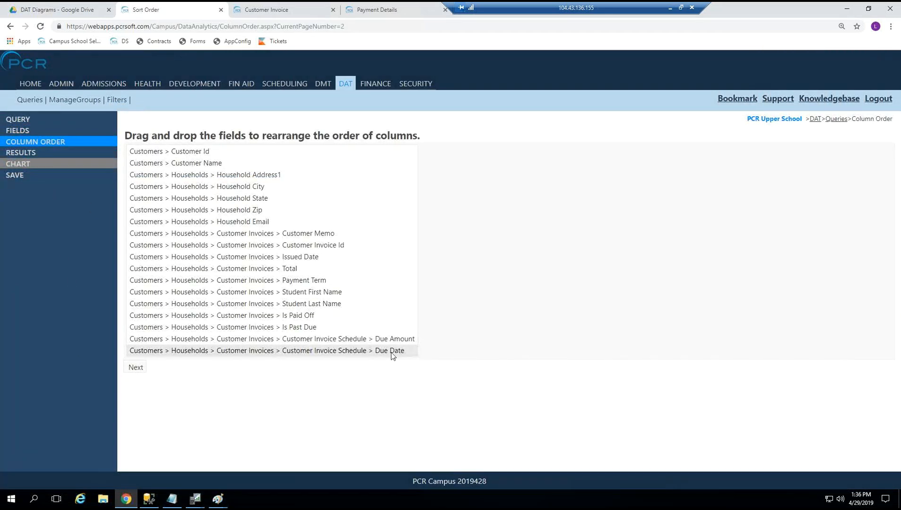
drag(392, 354, 390, 340)
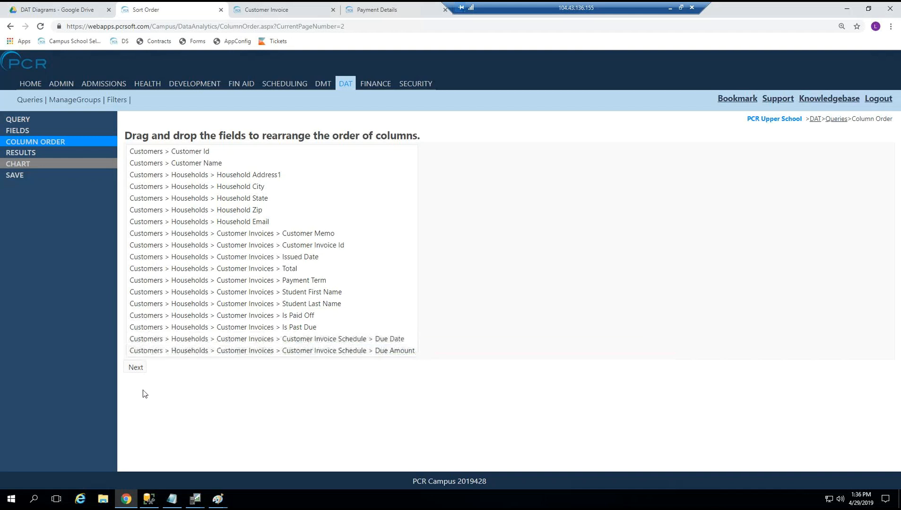
click(134, 368)
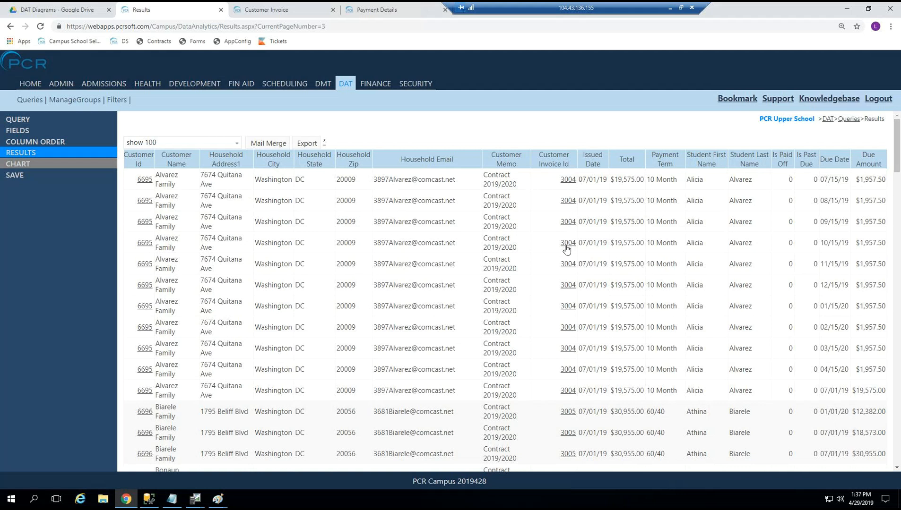
drag(827, 180, 865, 180)
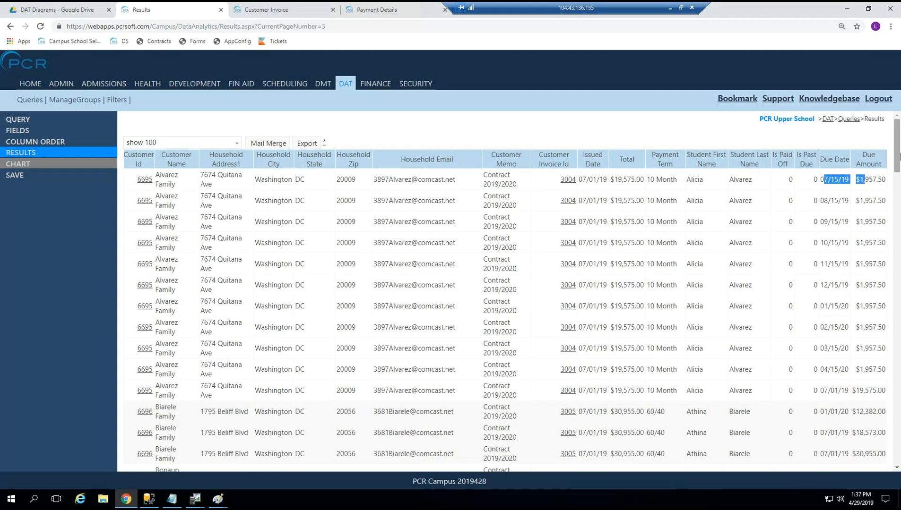
mouse_move(899, 156)
mouse_down()
mouse_move(899, 324)
mouse_move(900, 159)
mouse_up()
Add a Due Date range condition from 8/1/2019 to 8/31/2019 to the Customer Invoice Schedule connection.
click(36, 118)
click(713, 179)
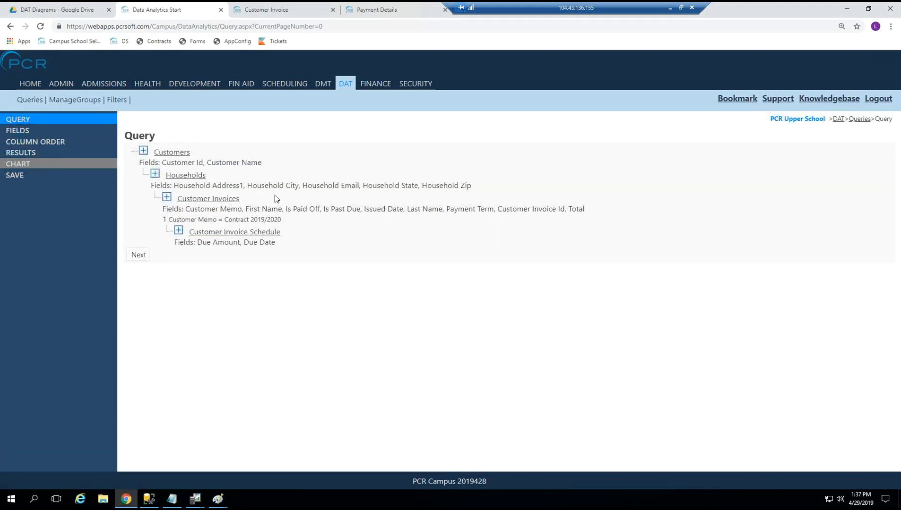
click(219, 234)
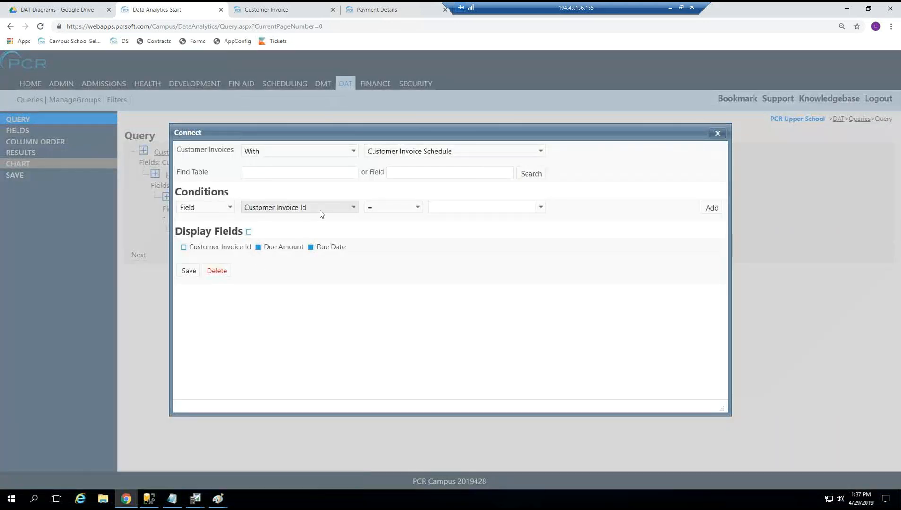
click(320, 212)
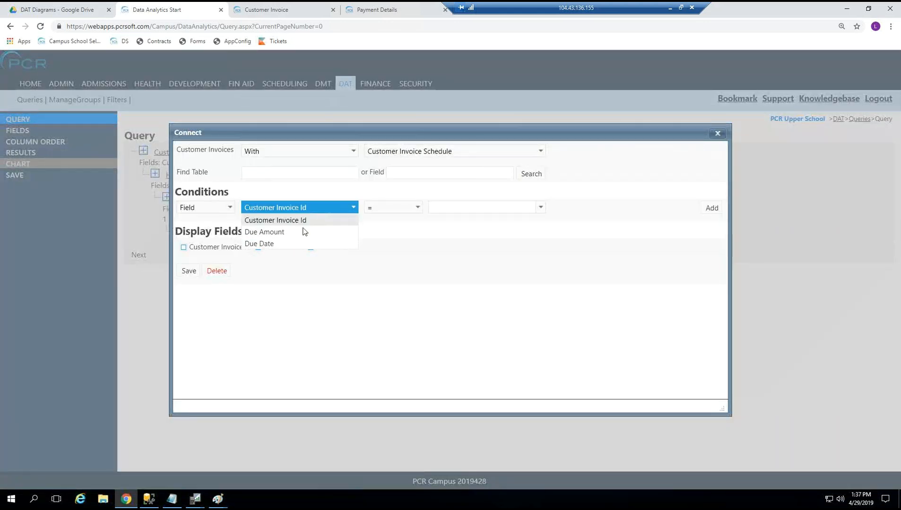
click(277, 244)
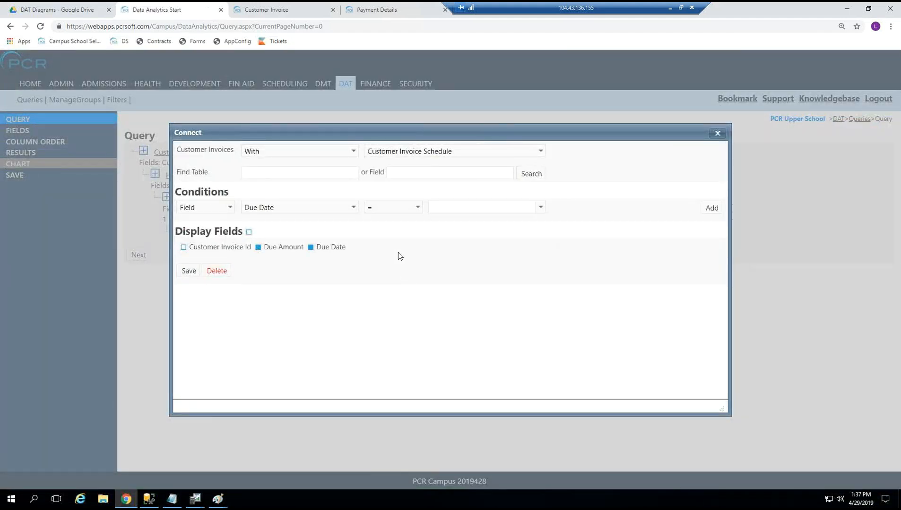
click(398, 207)
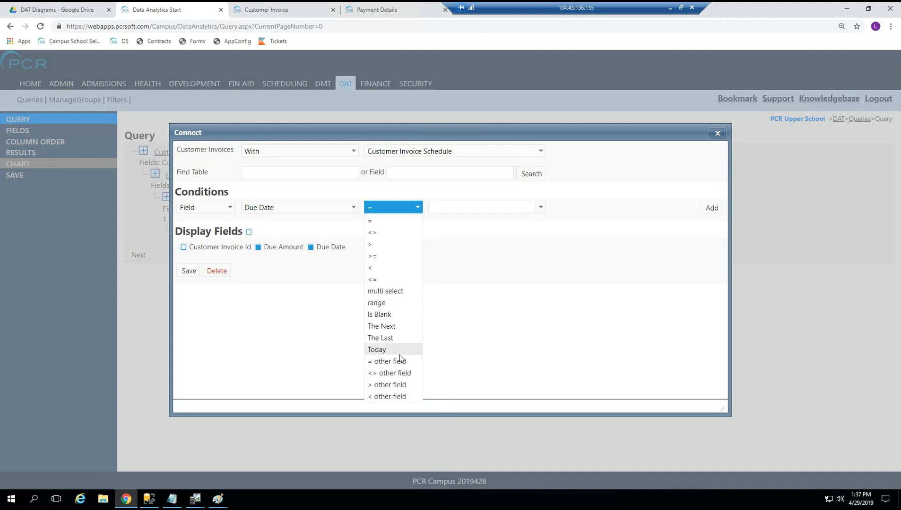
click(385, 303)
text(8/1/2019)
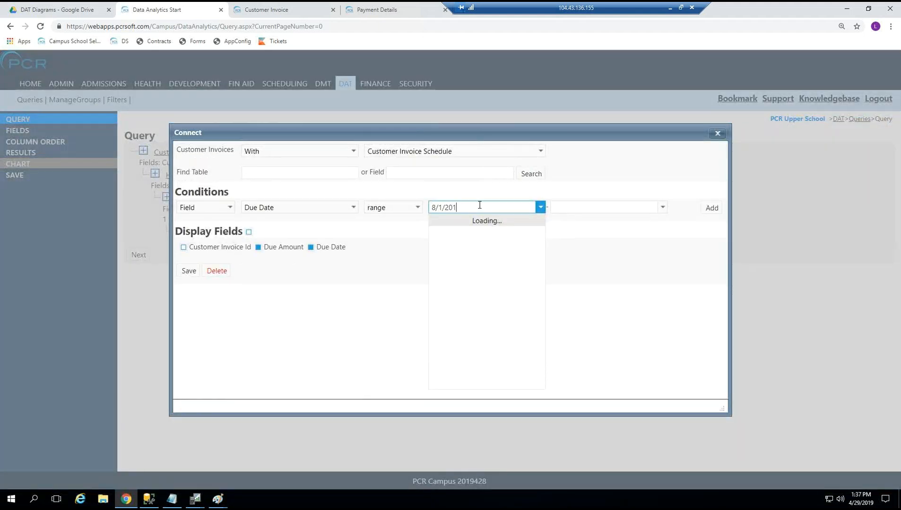
click(602, 208)
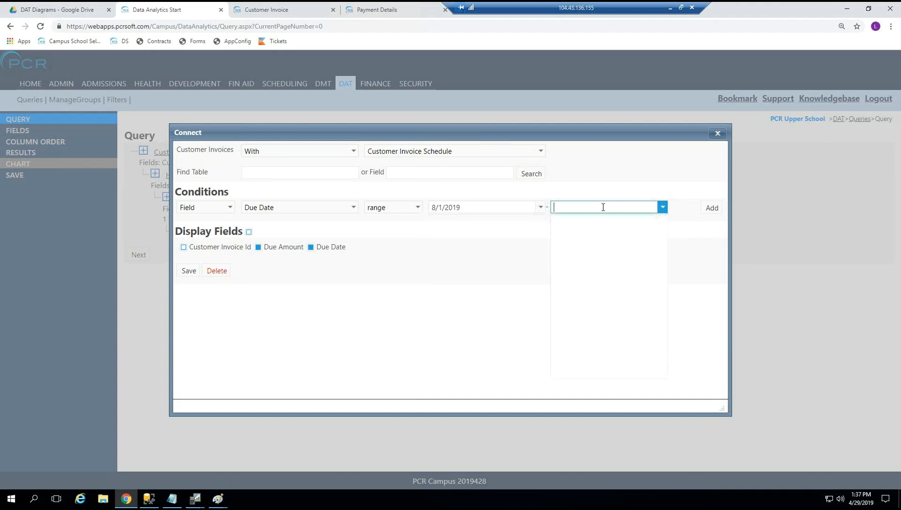
text(8/31/2019)
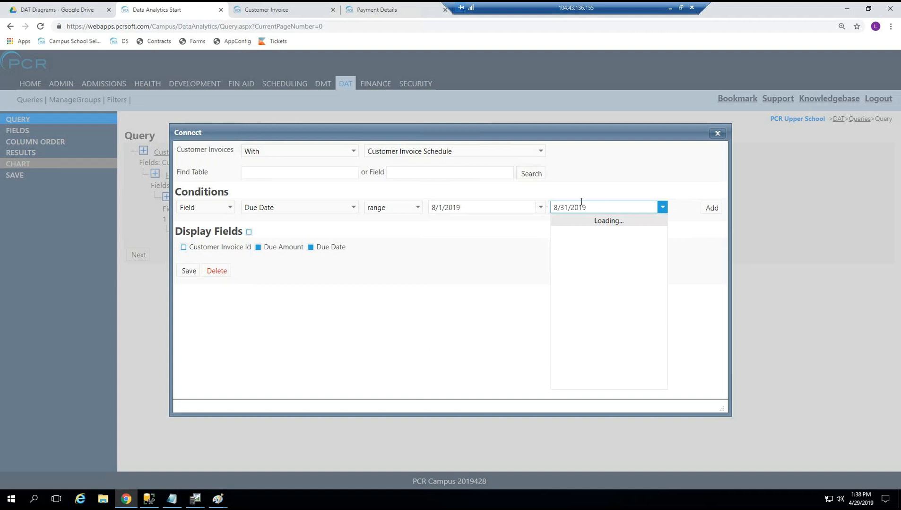
click(706, 208)
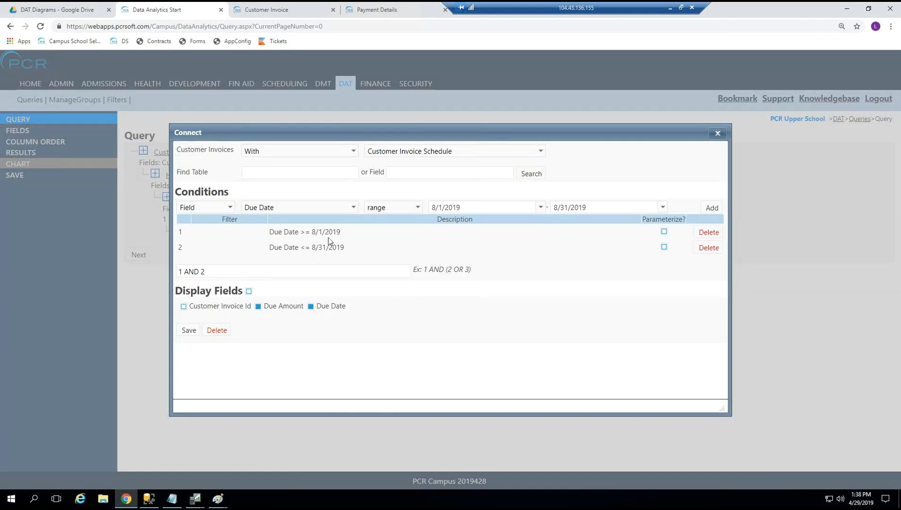
Parameterize both Due Date conditions and save the Customer Invoice Schedule connection.
click(664, 232)
click(664, 247)
click(189, 331)
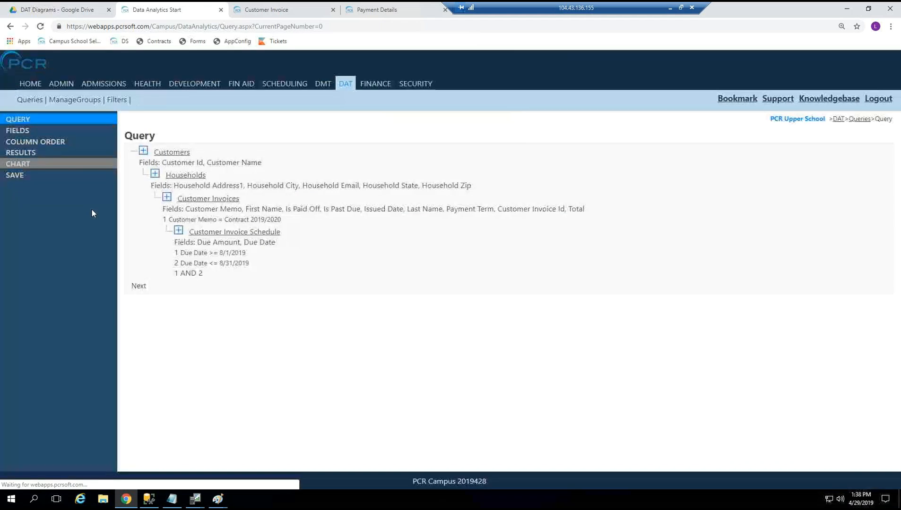
Display the query results and examine the due dates and amounts within the August range.
click(39, 154)
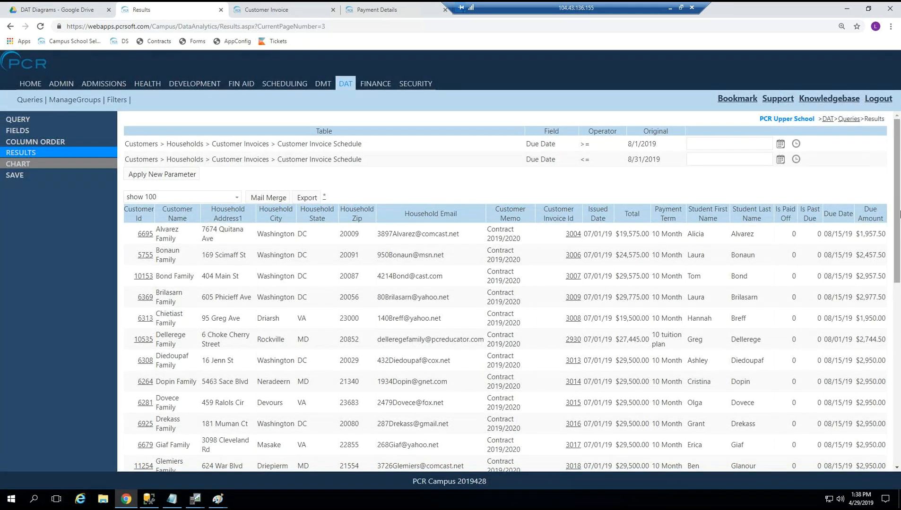
drag(899, 215, 900, 242)
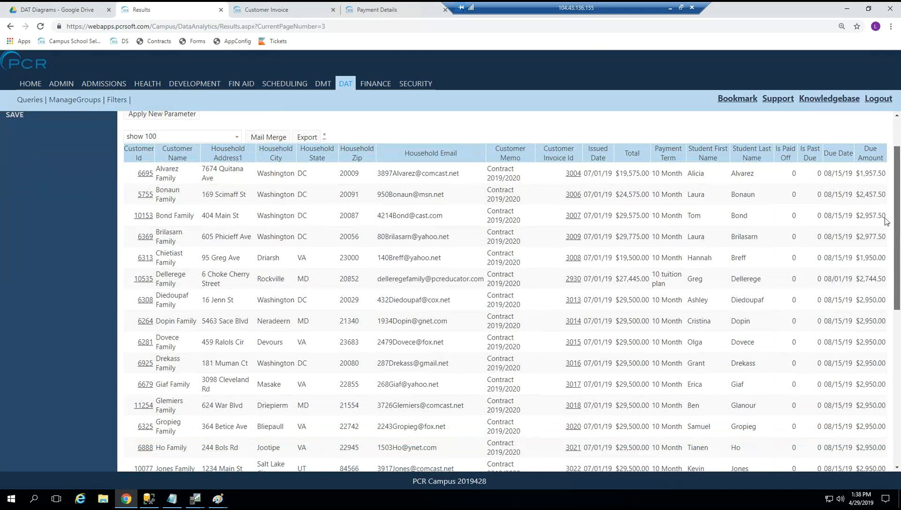
drag(826, 175, 854, 175)
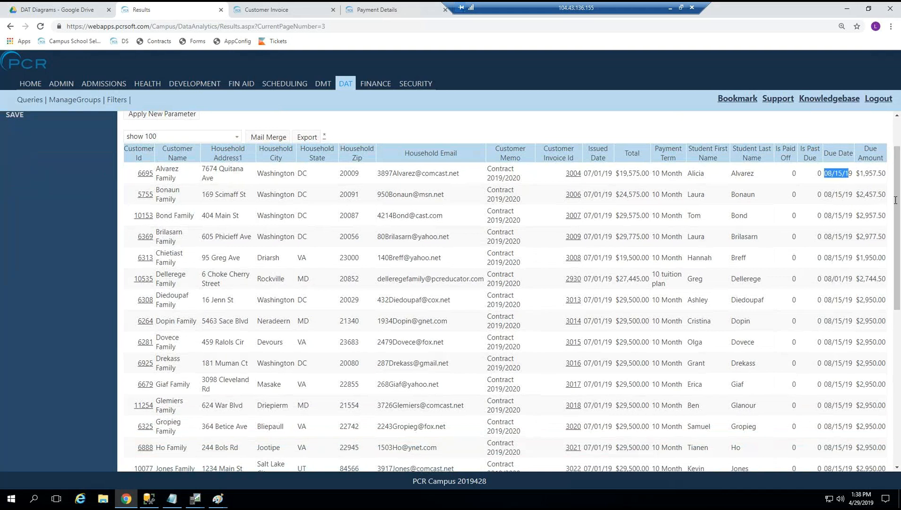
drag(899, 220, 900, 183)
scroll(852, 231, up, 4)
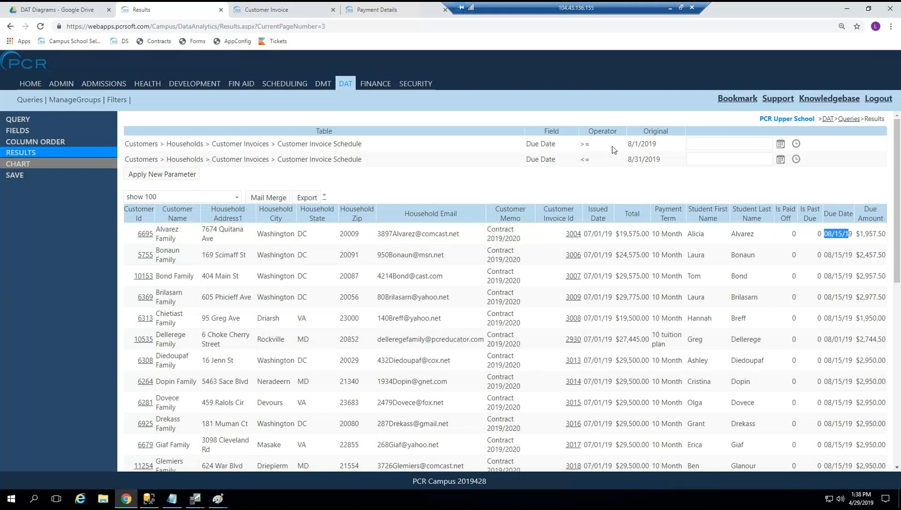
Set the new value of the Due Date >= parameter to September 1, 2019.
click(781, 144)
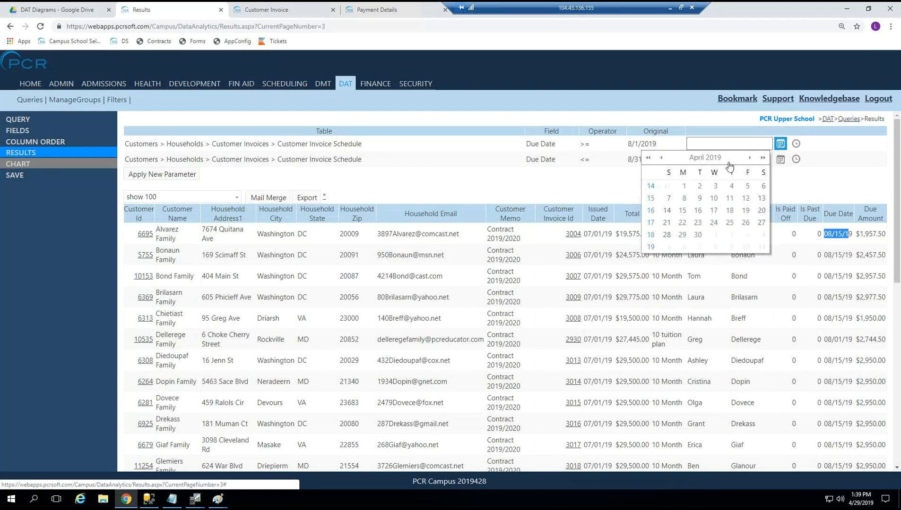
click(749, 158)
click(749, 158)
click(749, 157)
click(749, 157)
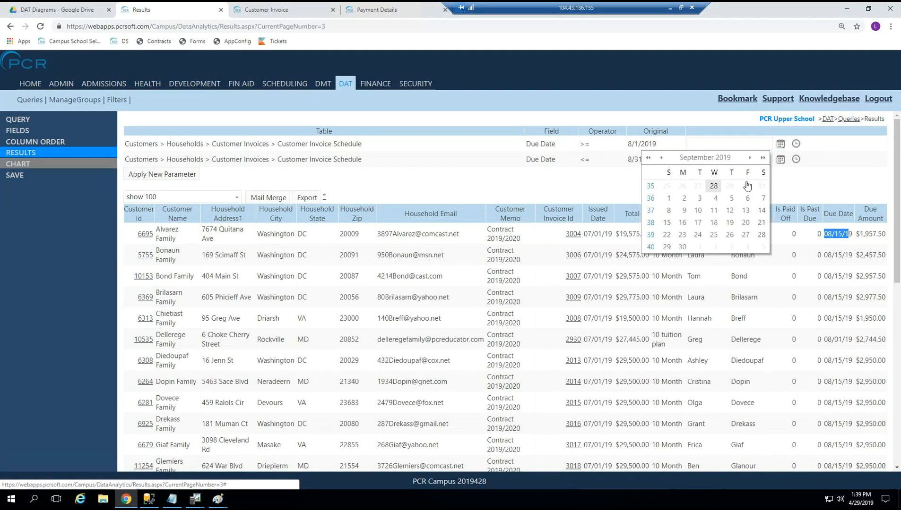
click(667, 198)
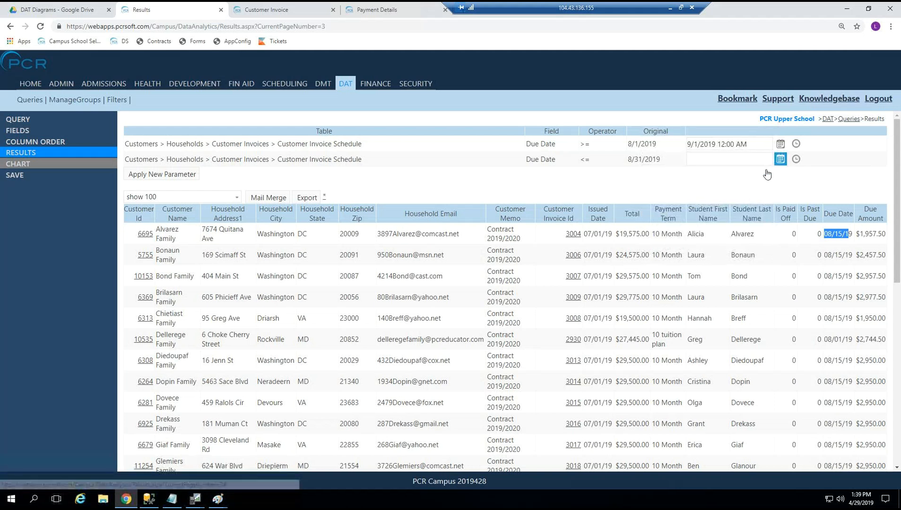
Set the new value of the Due Date <= parameter to September 30, 2019, and apply the new parameters.
click(781, 159)
click(749, 173)
click(749, 173)
click(750, 173)
click(749, 173)
click(749, 173)
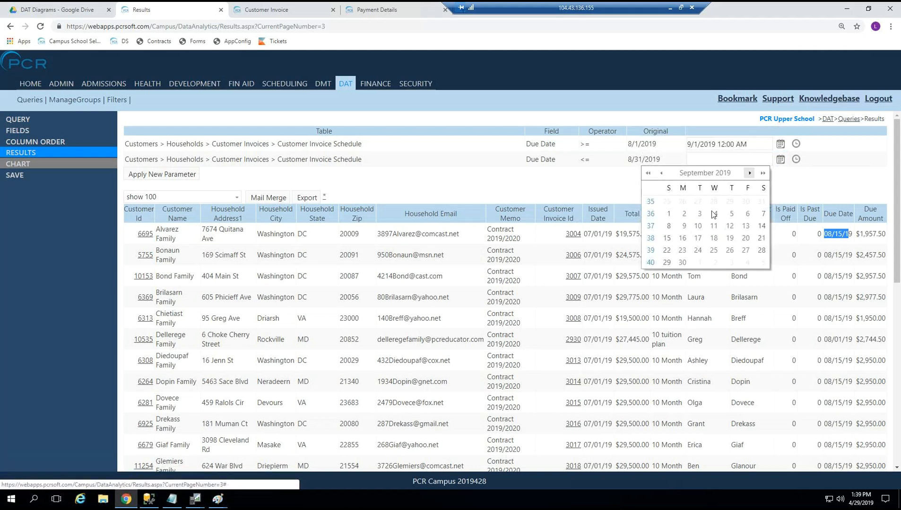
click(682, 262)
click(165, 178)
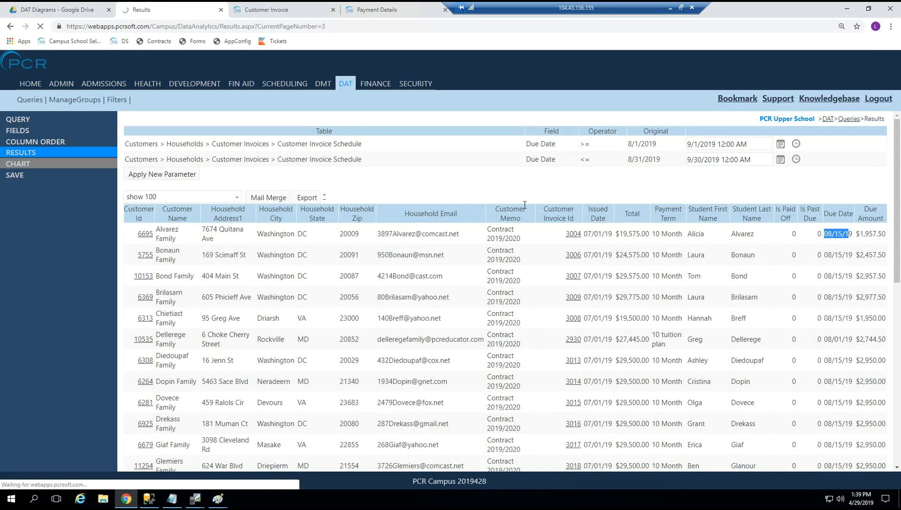
Examine the due dates in the results against the September parameter range.
click(537, 186)
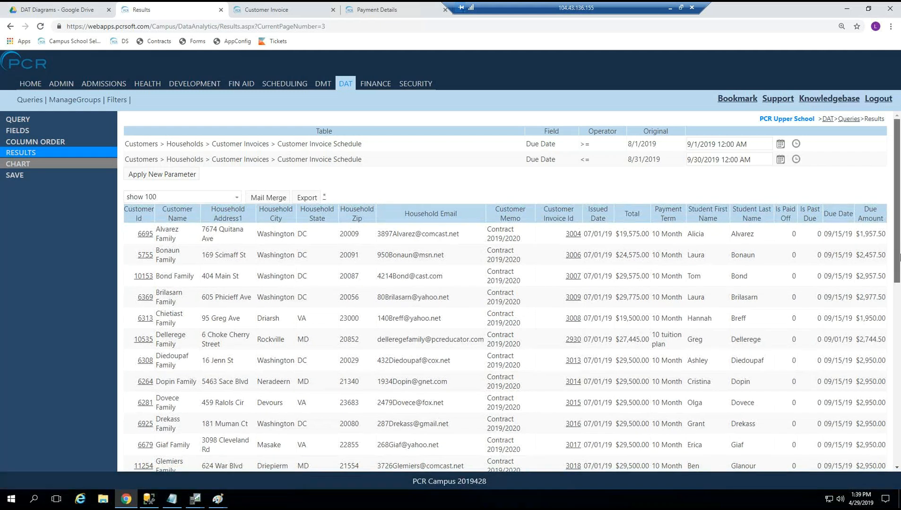
scroll(854, 184, down, 2)
drag(828, 167, 852, 209)
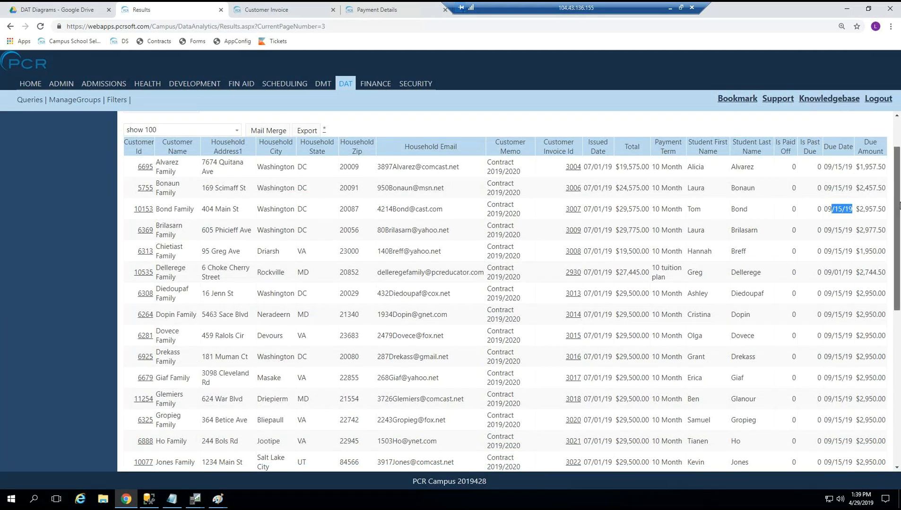
scroll(735, 169, up, 2)
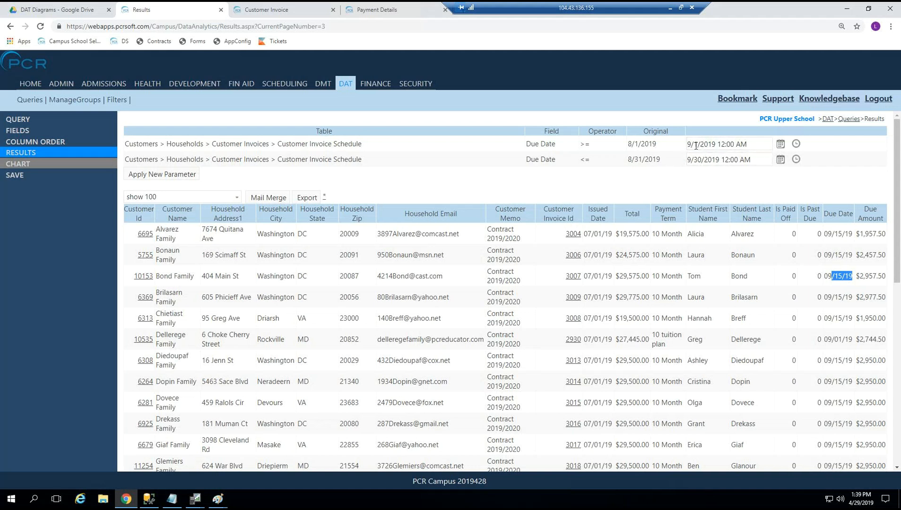
Return to the query definition and remove the Customer Invoice Schedule table from under Customer Invoices.
drag(899, 239, 900, 367)
drag(900, 321, 899, 219)
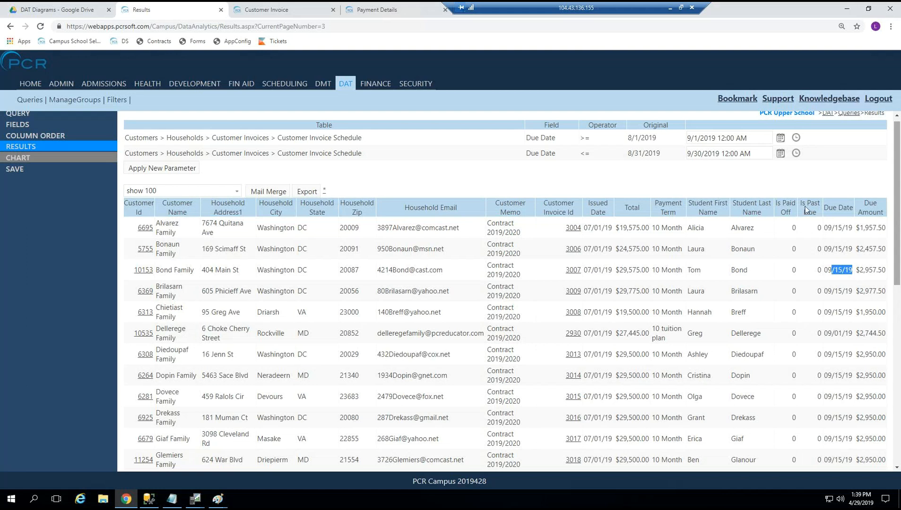
click(73, 205)
scroll(73, 205, up, 1)
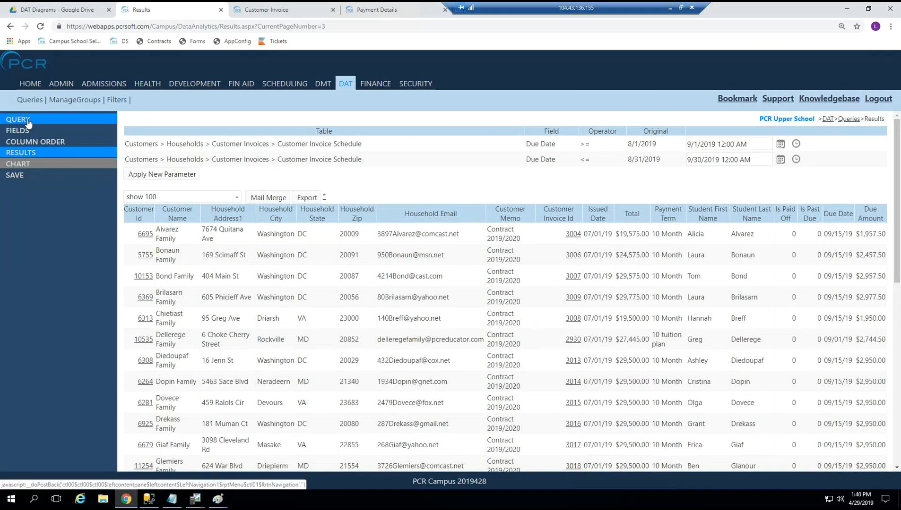
click(27, 121)
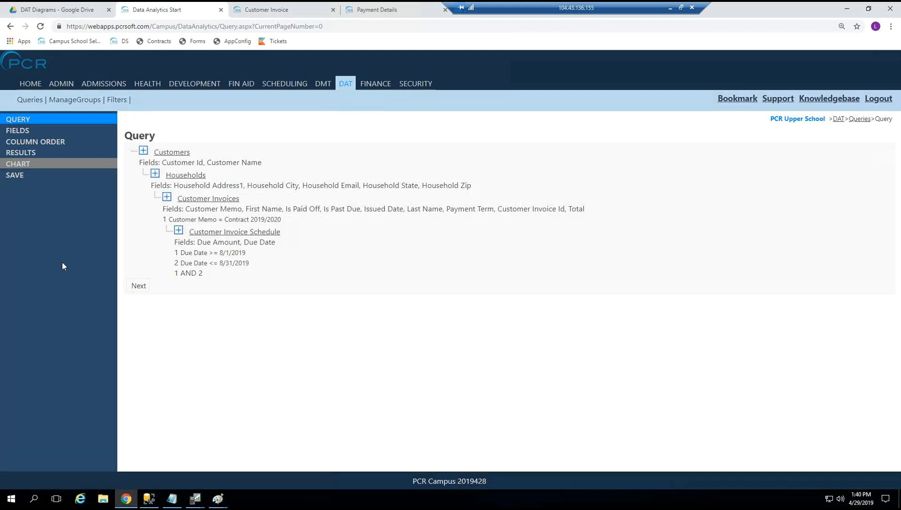
click(233, 234)
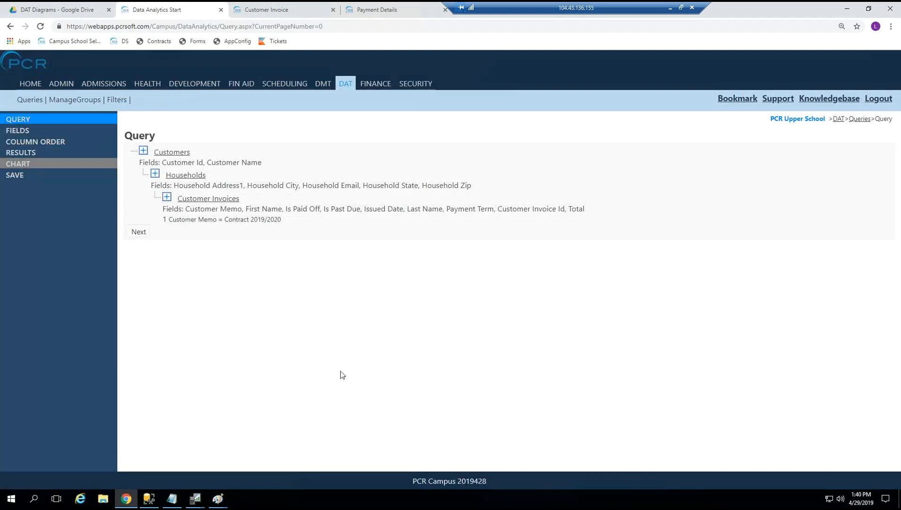
Review the results of the query that ends at Customer Invoices, and return to the query definition.
click(48, 153)
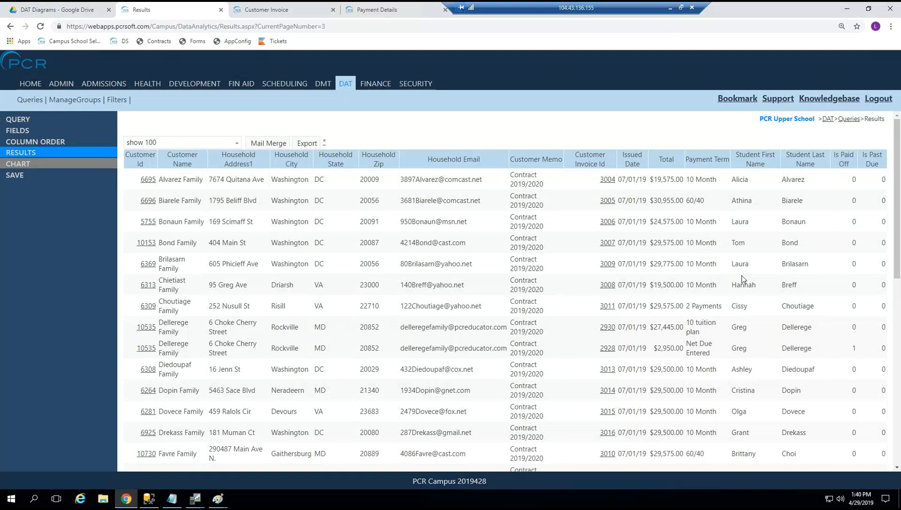
mouse_move(899, 217)
mouse_down()
mouse_move(899, 380)
mouse_move(899, 199)
mouse_move(898, 357)
mouse_move(891, 215)
mouse_up()
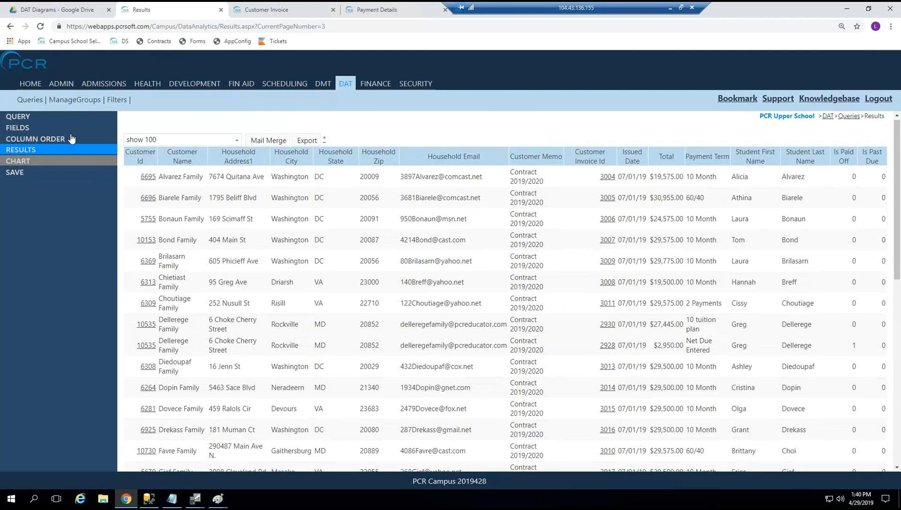
click(32, 115)
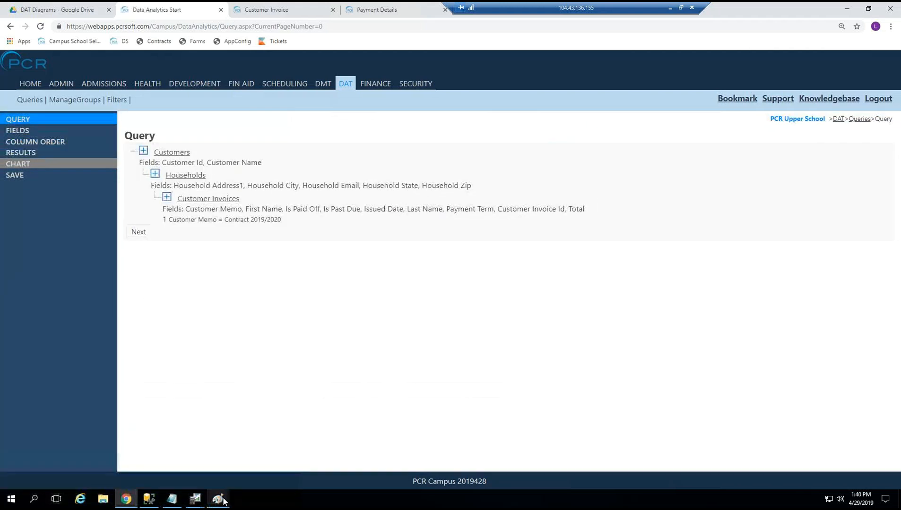
Switch to Paint to check how Customer Invoices relates to receipts in the DATFinanceAR.png diagram, and return to the query.
mouse_move(224, 501)
click(297, 454)
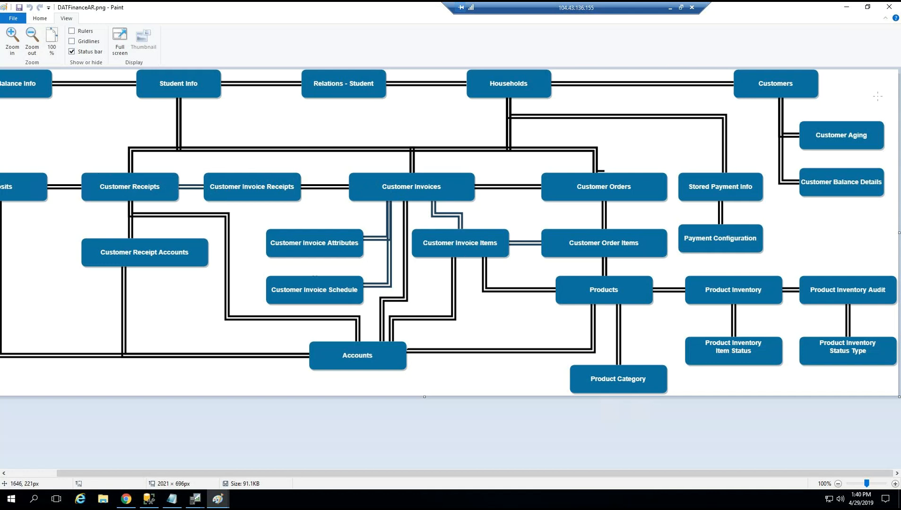
click(846, 7)
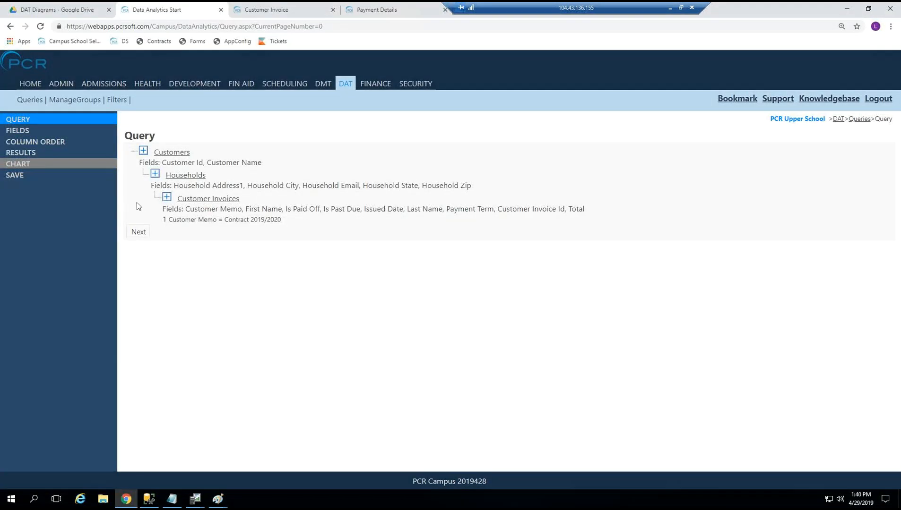
Connect Customer Invoices with the Customer Invoice Receipts table, displaying its Amount field.
click(164, 201)
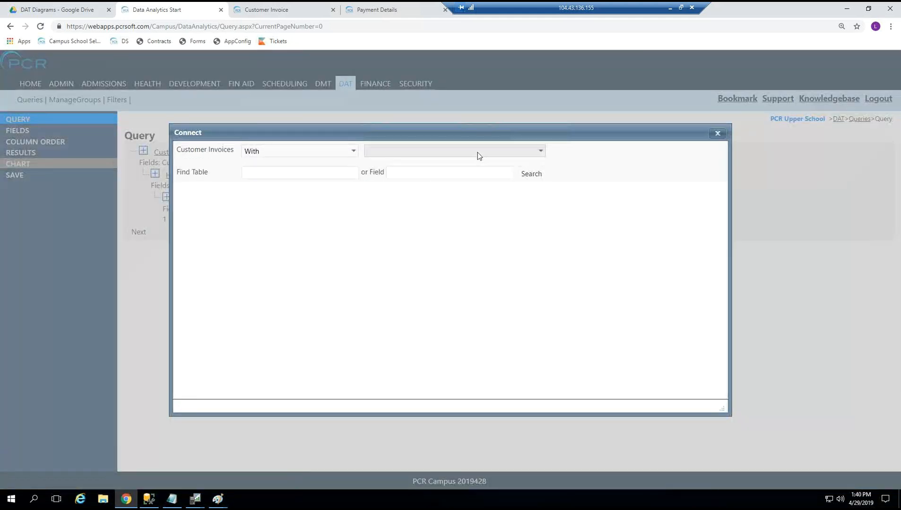
click(477, 153)
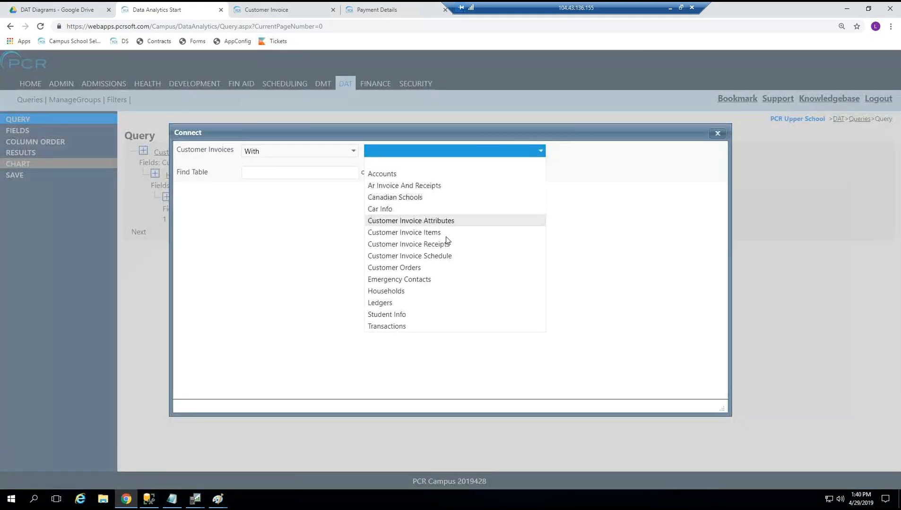
click(396, 245)
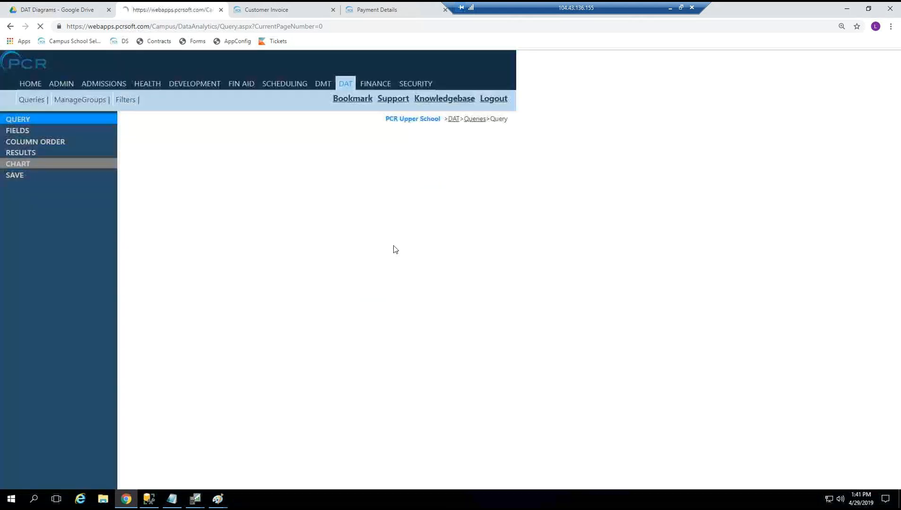
click(183, 247)
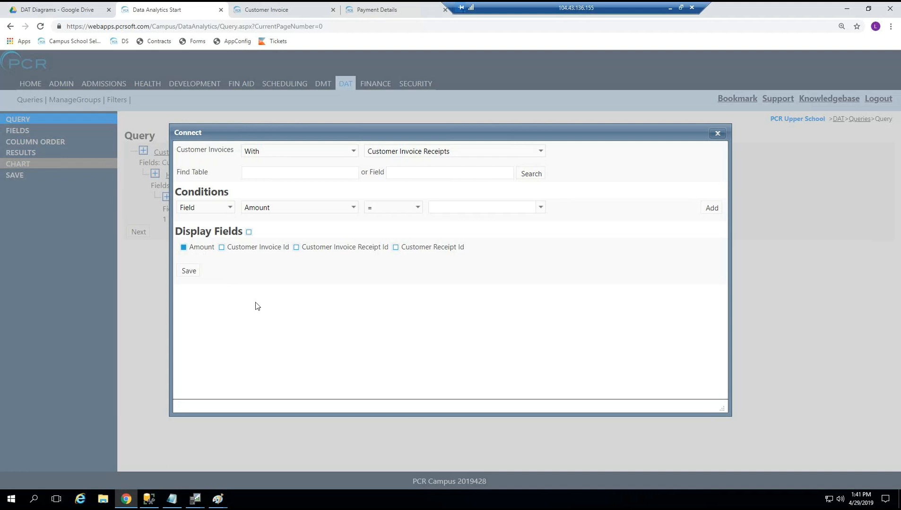
click(189, 271)
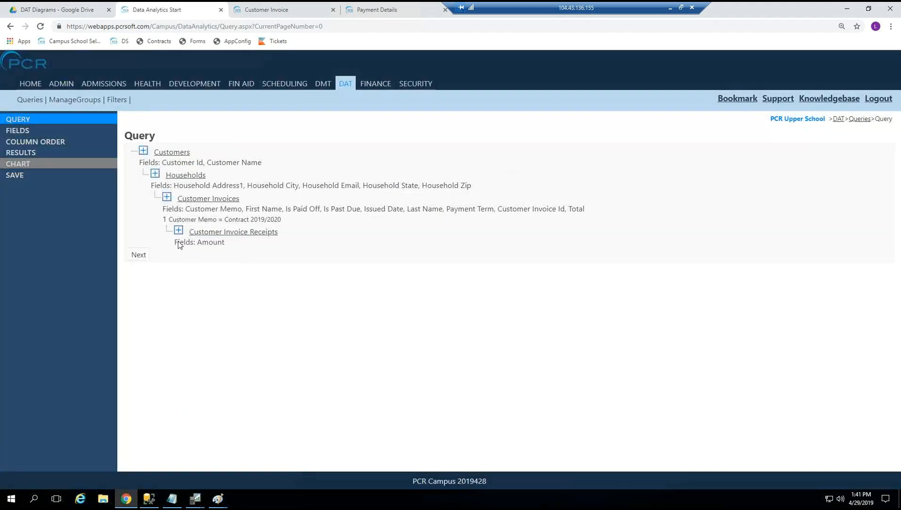
Connect Customer Invoice Receipts with Customer Receipts, displaying Receipt Date, Receipt Memo and Receipt Method.
click(179, 231)
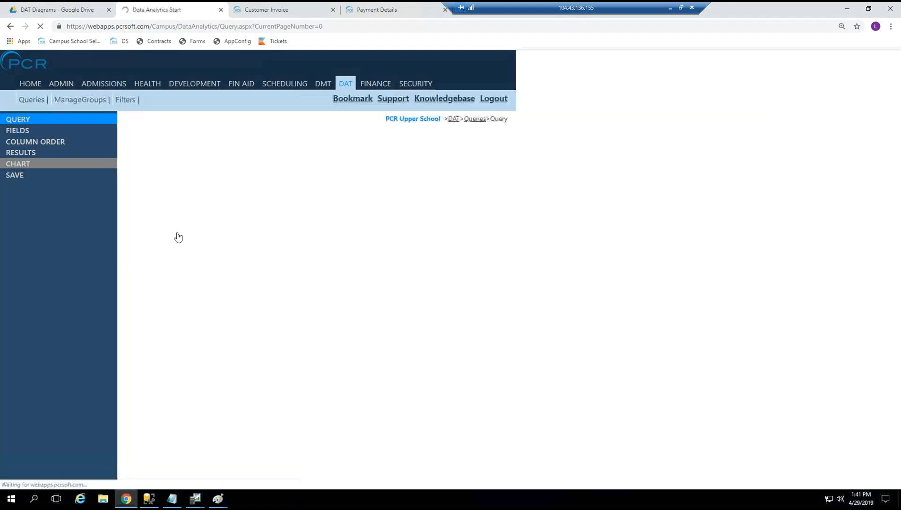
click(473, 150)
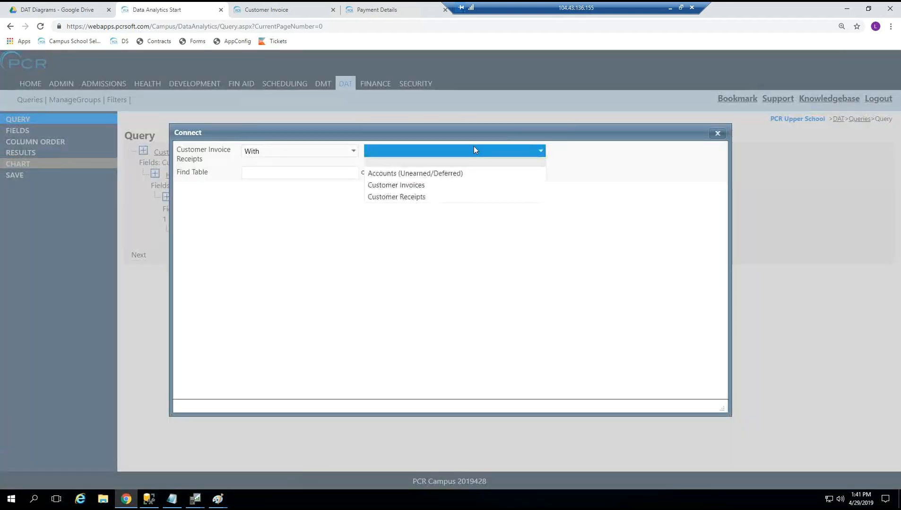
click(417, 199)
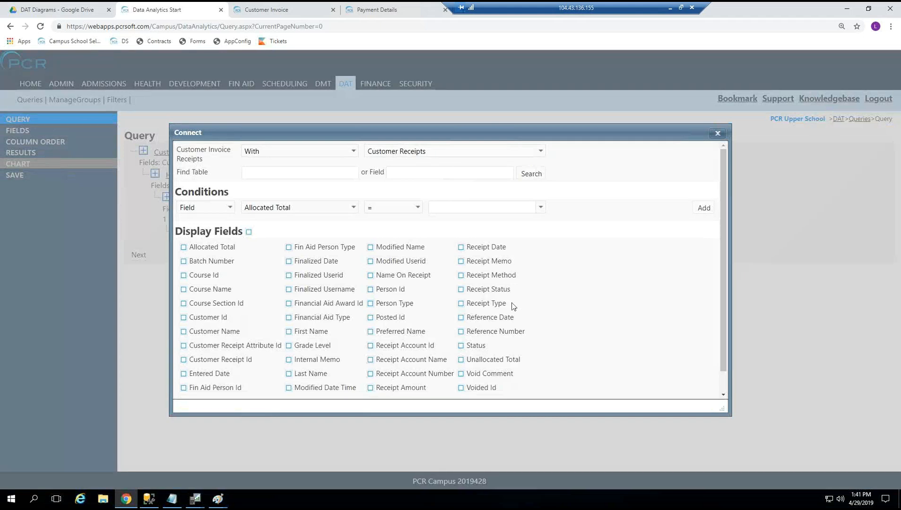
click(460, 247)
click(461, 261)
scroll(606, 271, down, 1)
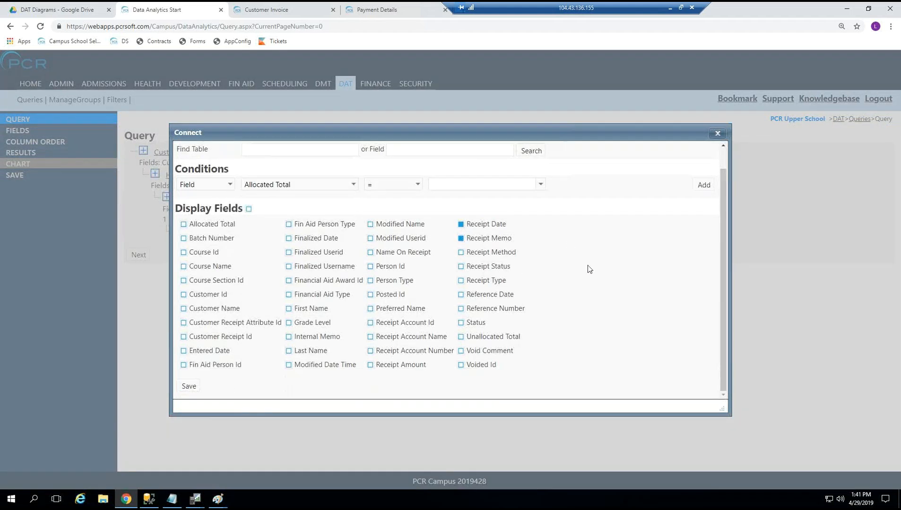
click(461, 253)
click(189, 386)
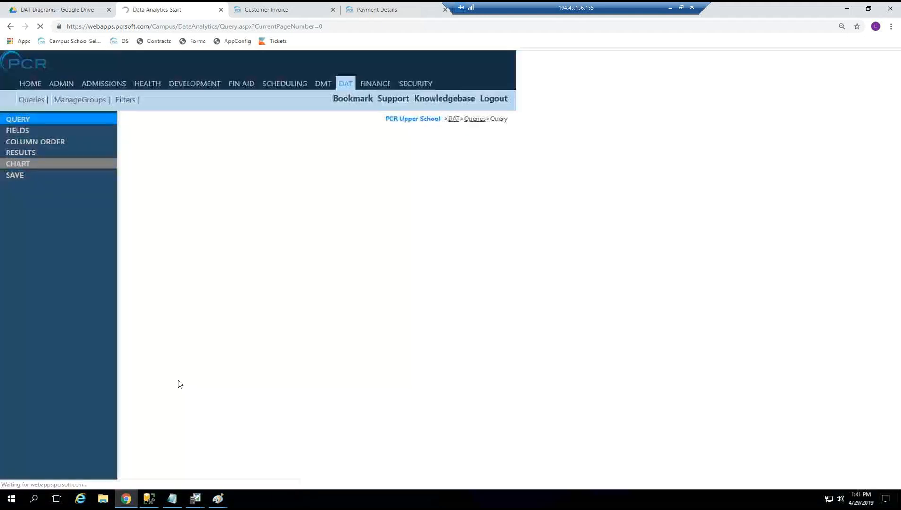
Set the display format of Receipt Date to 01/15/19 and of the receipt Amount to ($1.23), and save the fields.
click(39, 131)
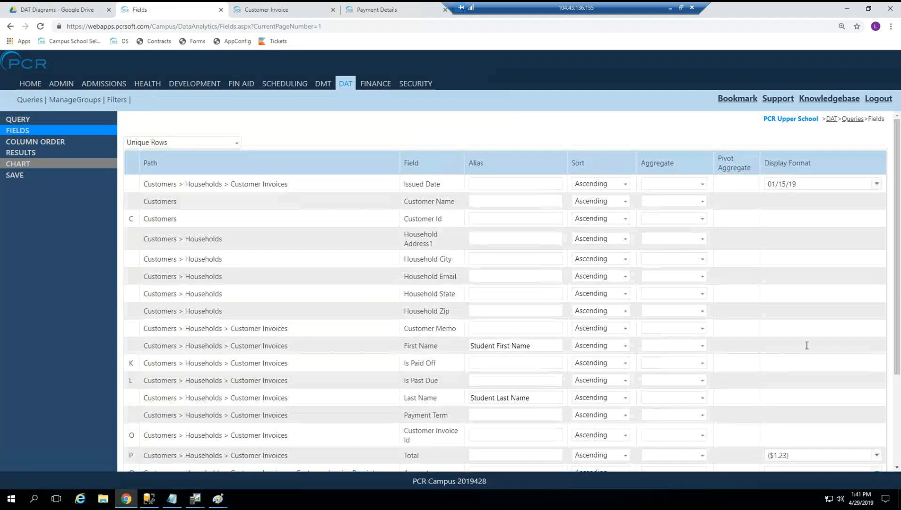
scroll(804, 369, down, 5)
click(823, 367)
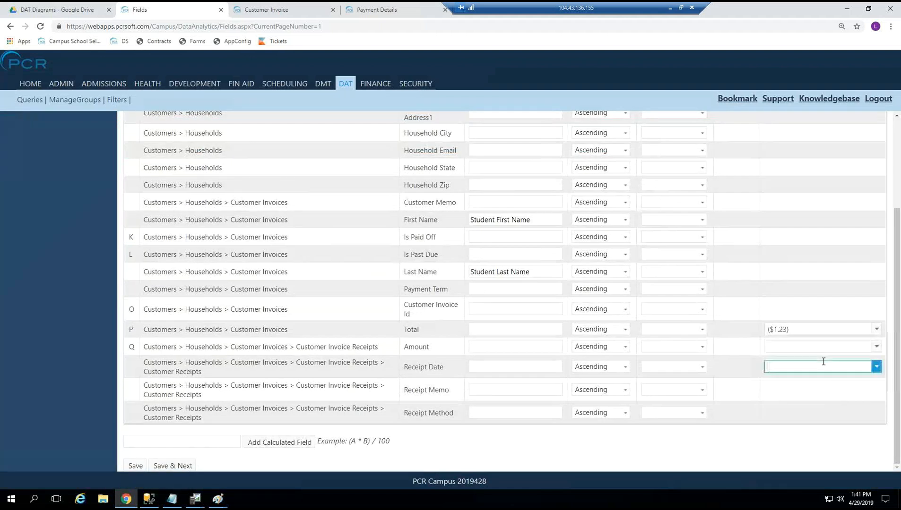
click(797, 77)
click(806, 347)
click(793, 371)
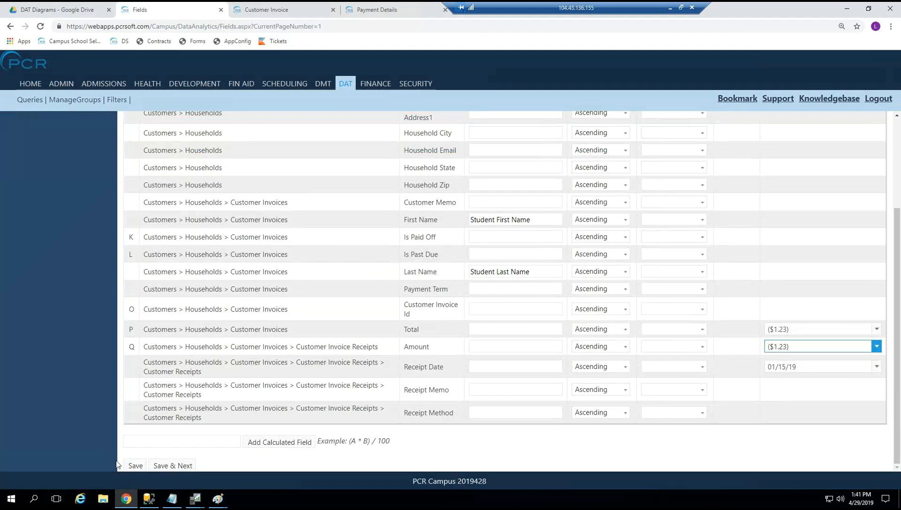
click(134, 465)
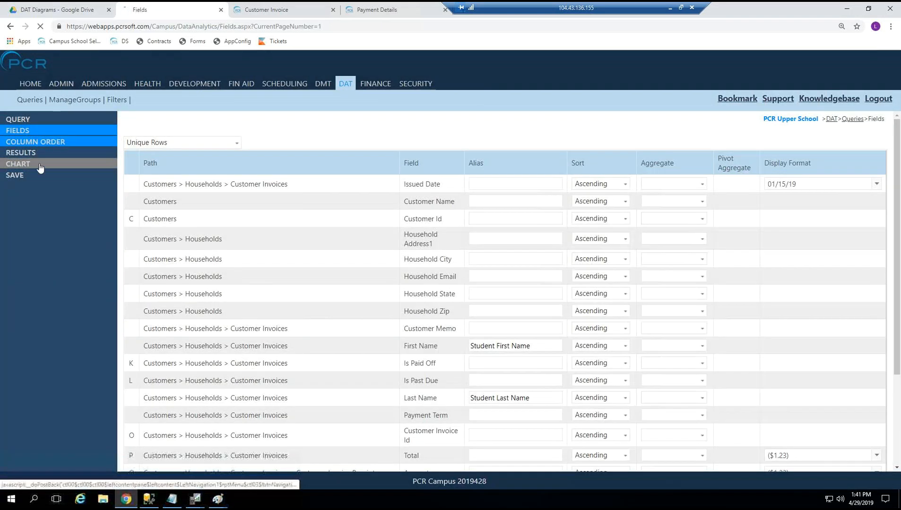
Order the receipt columns as Receipt Date, Receipt Memo, Amount, Receipt Method after Is Past Due, and display the results.
click(33, 142)
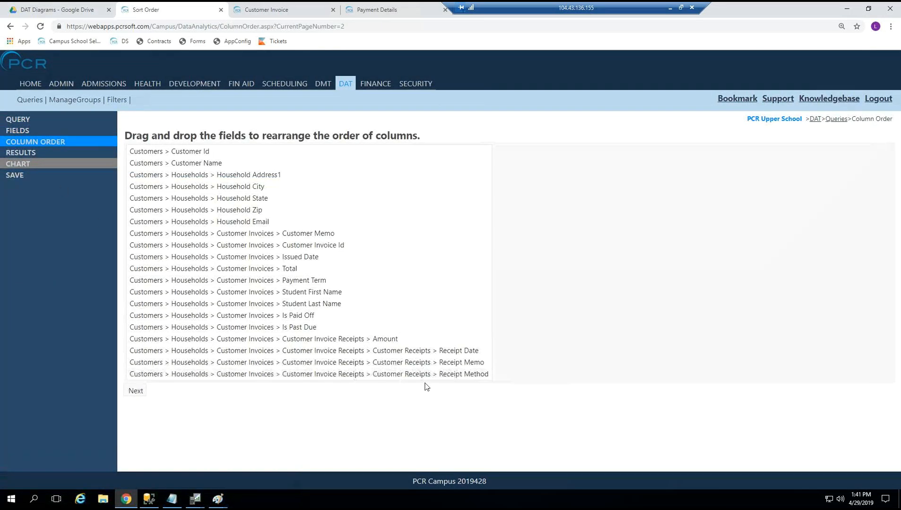
drag(339, 353, 347, 338)
mouse_move(444, 361)
mouse_down()
mouse_move(444, 350)
mouse_move(459, 378)
mouse_move(458, 367)
mouse_up()
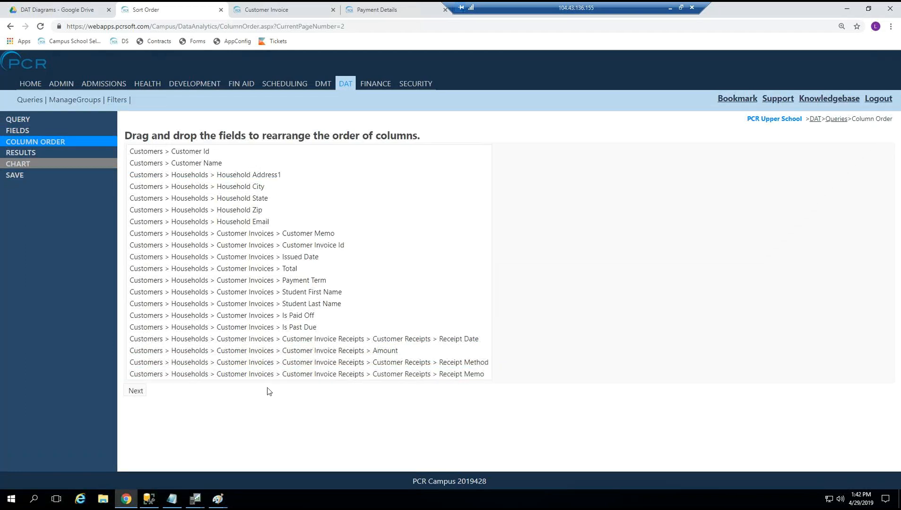
drag(370, 375, 405, 350)
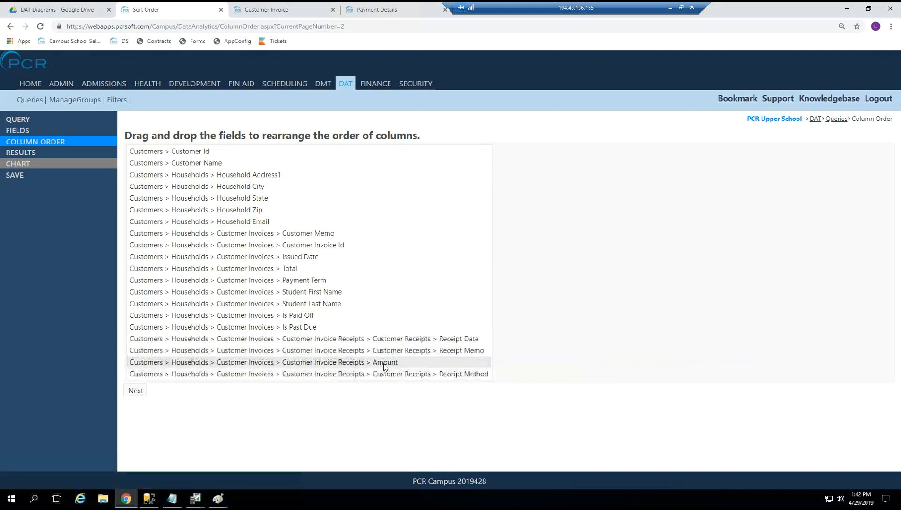
click(138, 392)
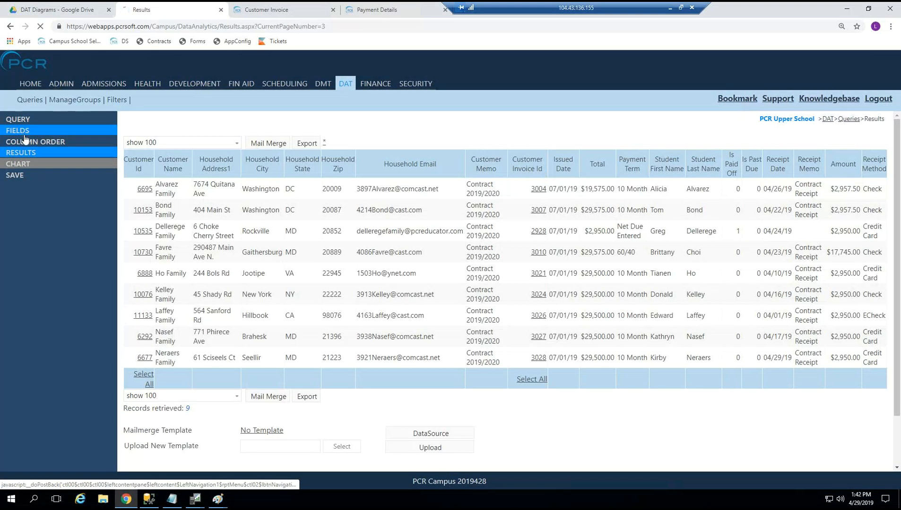
Give the Customer Invoice Receipts Amount field the alias "Allocated Amount" and save the fields.
click(20, 130)
scroll(589, 321, down, 3)
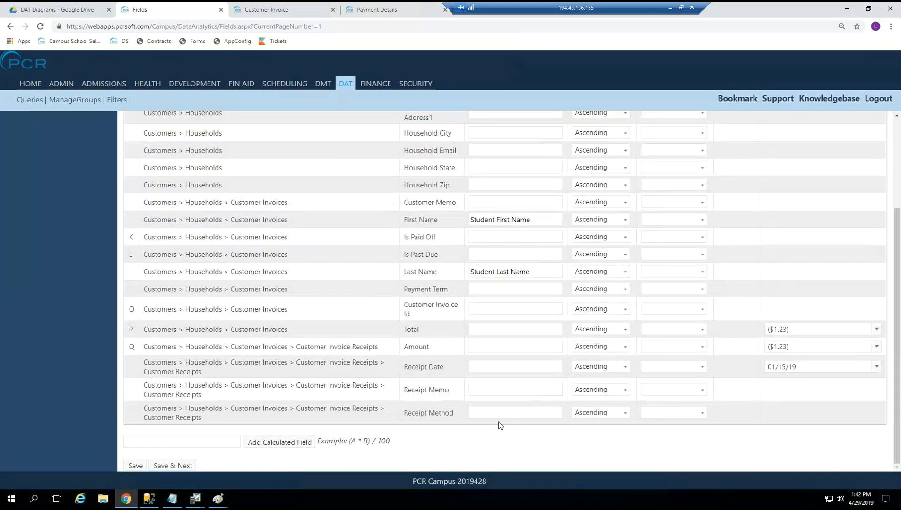
click(487, 349)
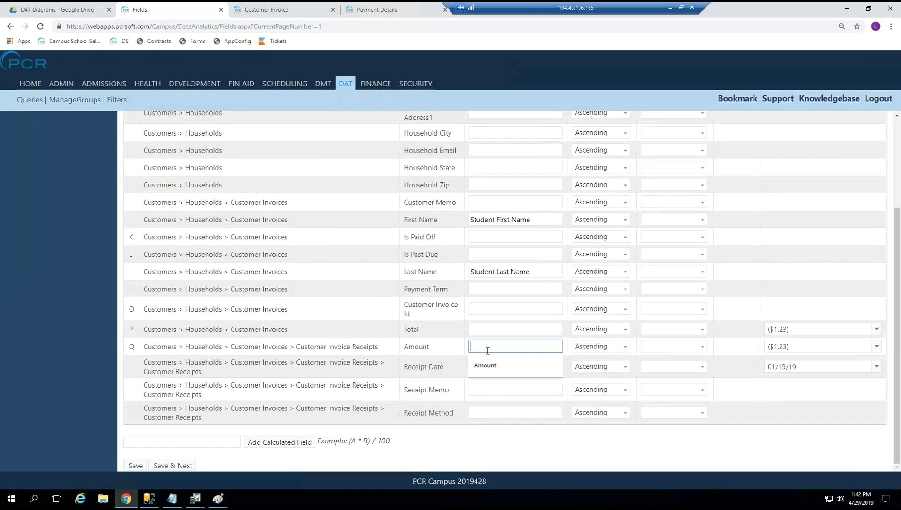
text(Alloca)
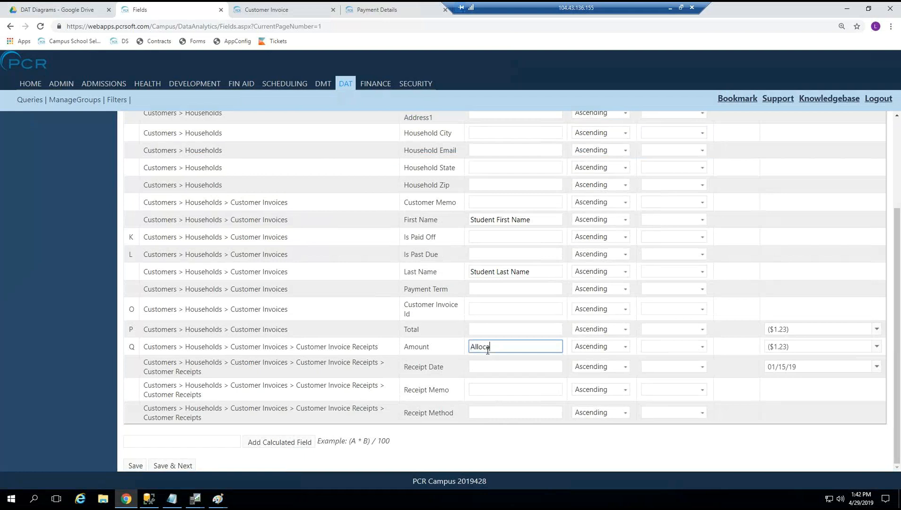
text(ted Amount)
click(135, 466)
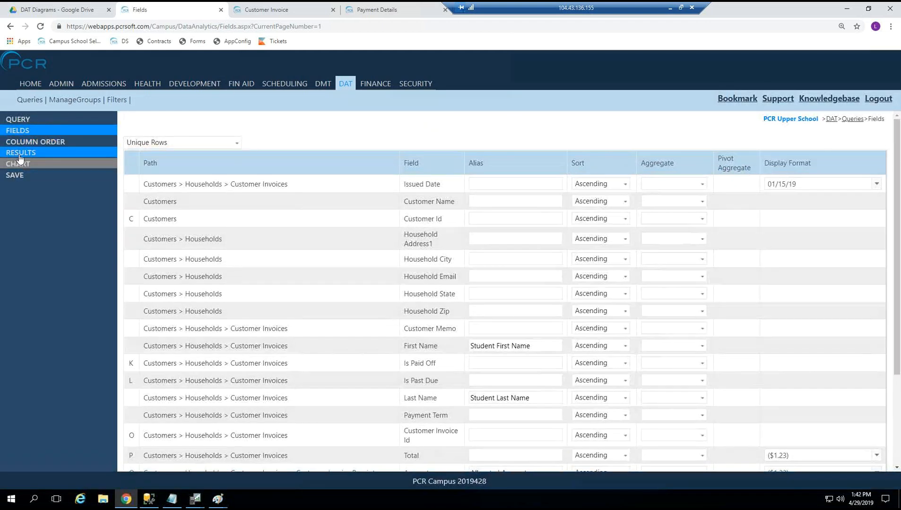
Display the results and examine the allocated amounts, receipt memos, receipt methods and number of records retrieved.
click(19, 154)
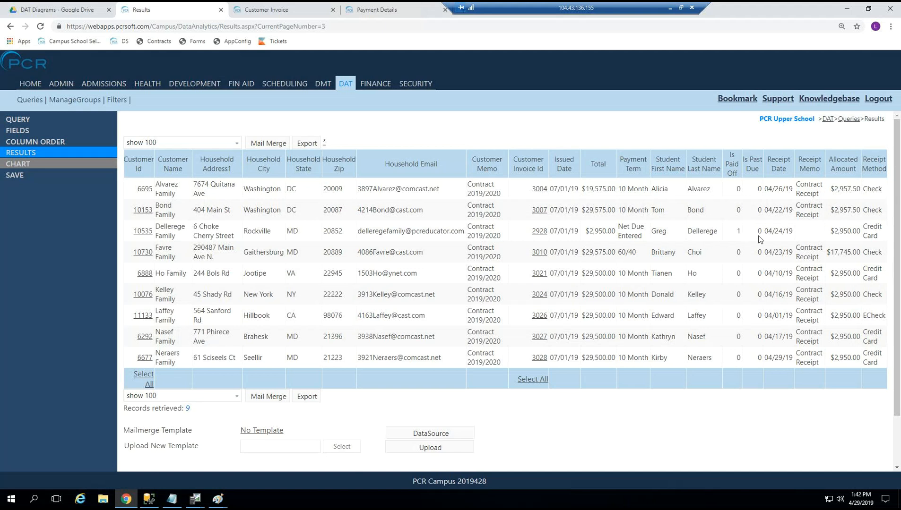
drag(835, 231, 879, 237)
drag(808, 316, 866, 317)
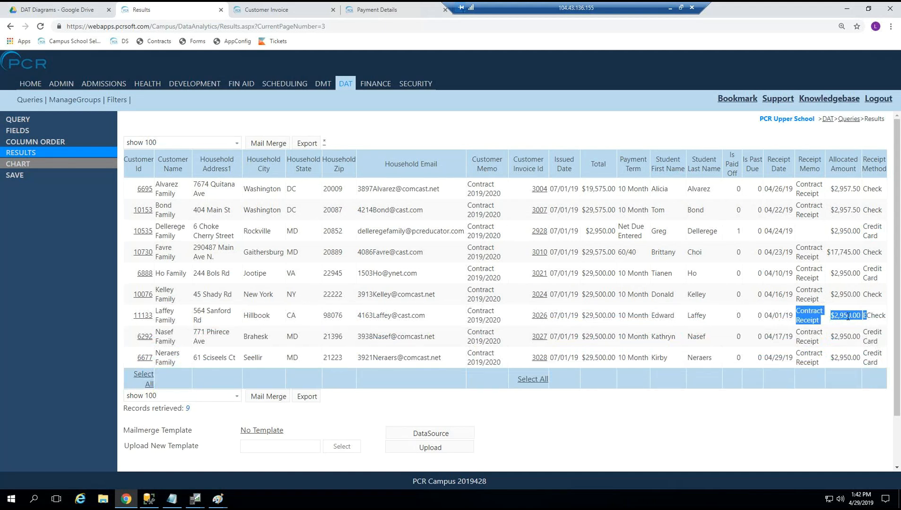
click(762, 326)
drag(181, 413, 199, 409)
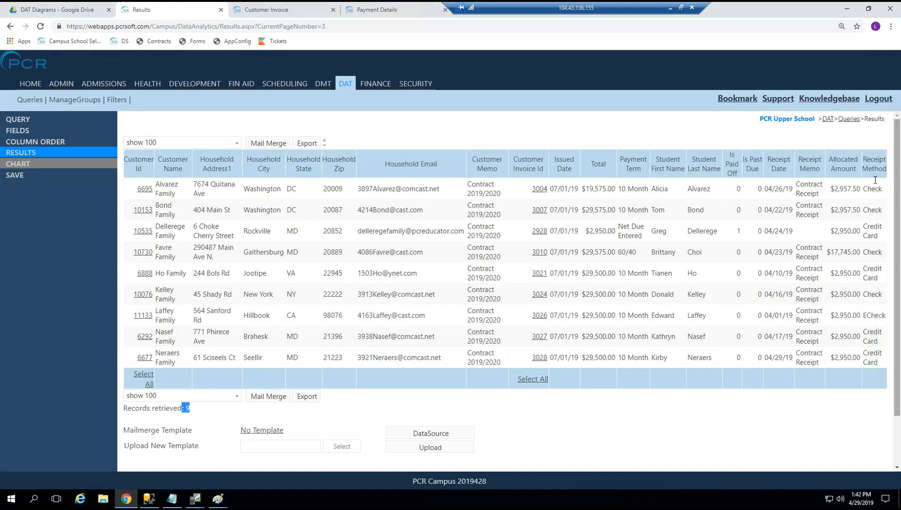
click(672, 401)
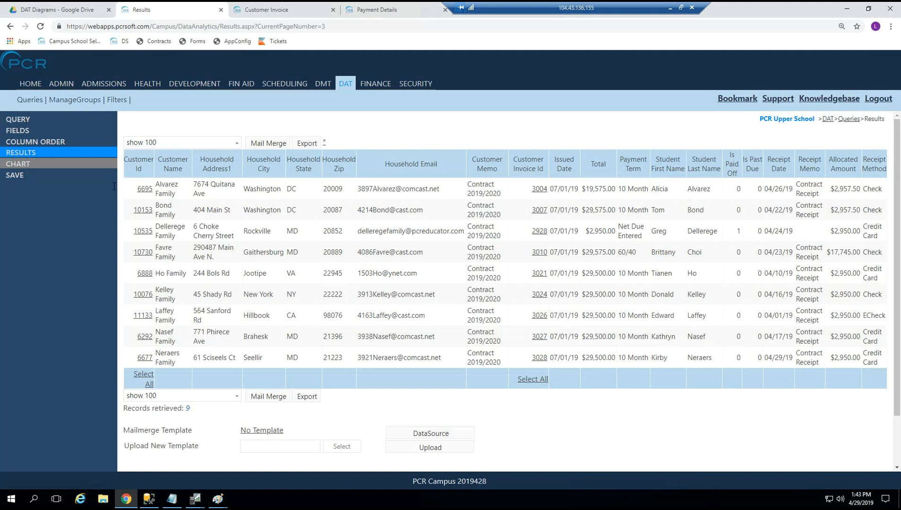
Change the join from Customer Invoices to Customer Invoice Receipts to With or Without and save the connection.
click(29, 117)
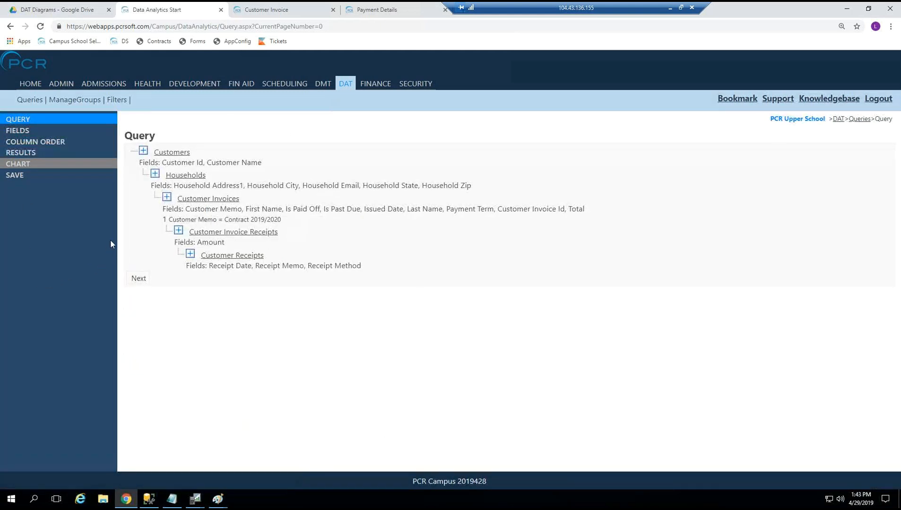
click(214, 232)
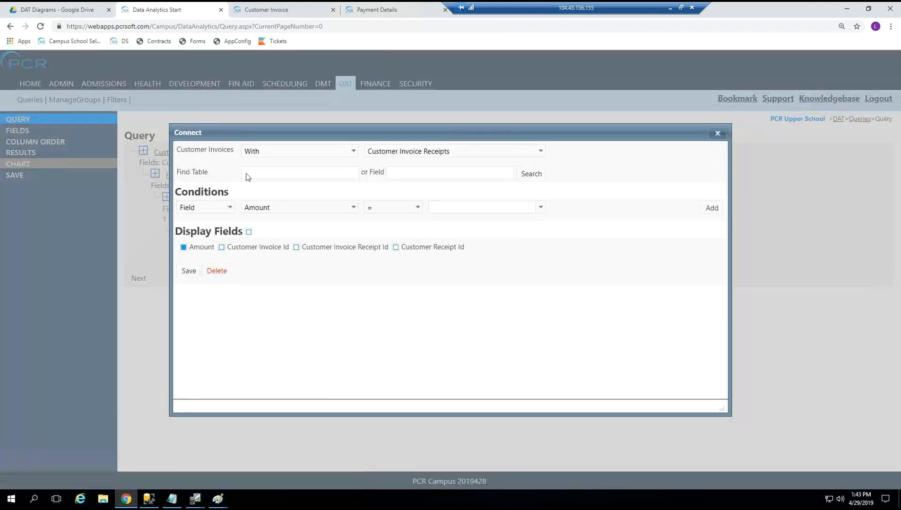
click(292, 151)
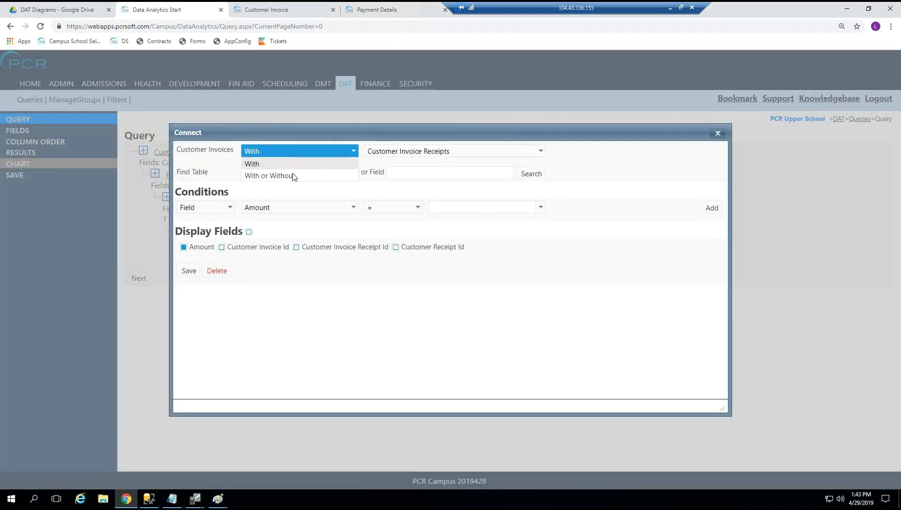
click(269, 176)
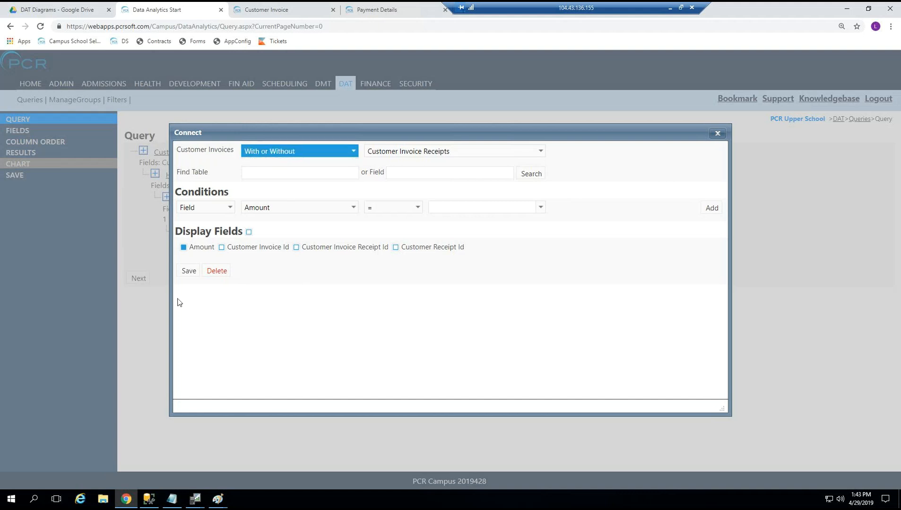
click(189, 271)
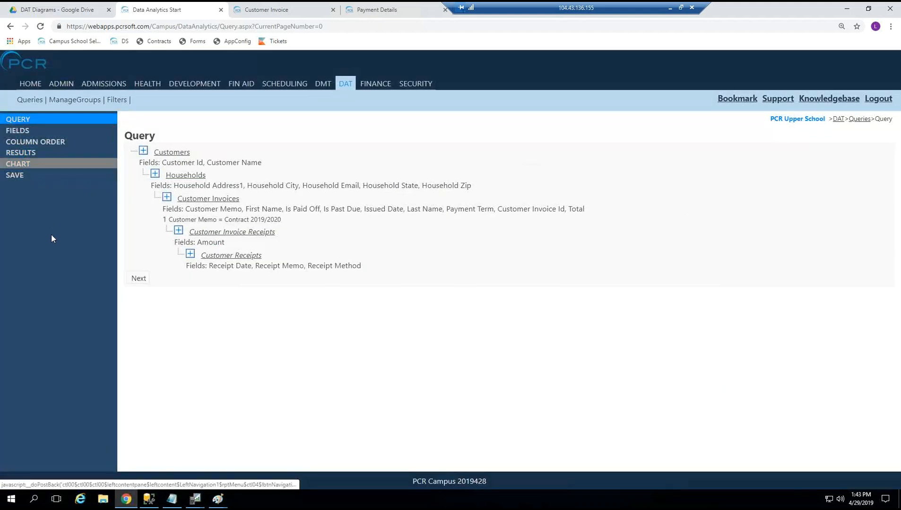
Display the query results and examine the receipt columns for invoices with and without receipts, along with the number of records.
click(29, 153)
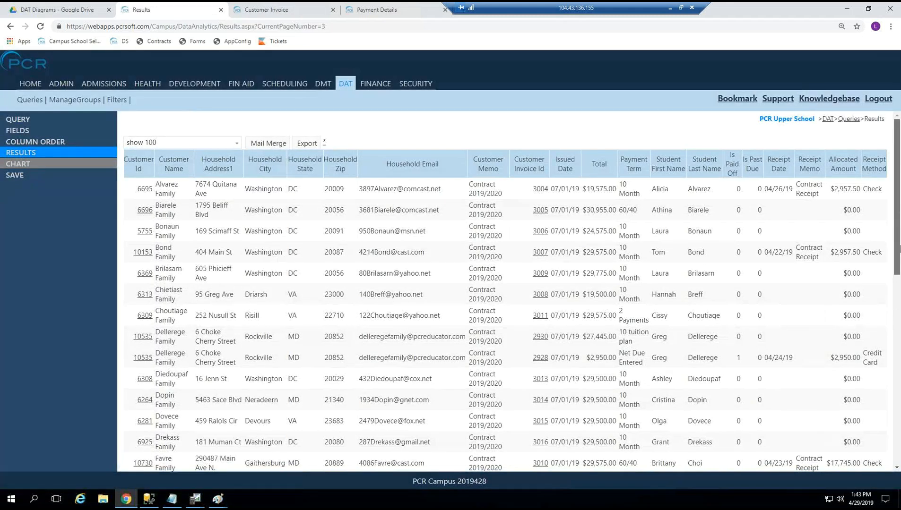
scroll(184, 363, down, 10)
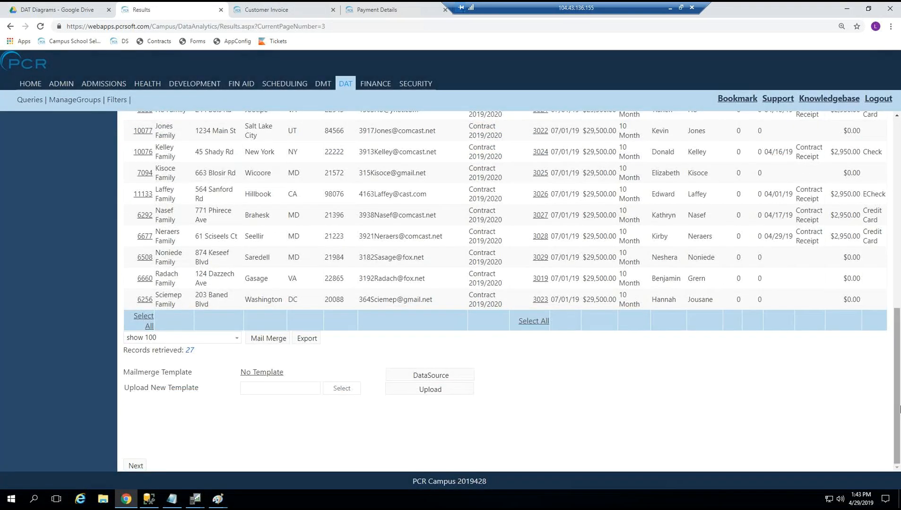
scroll(828, 191, up, 10)
drag(779, 189, 879, 188)
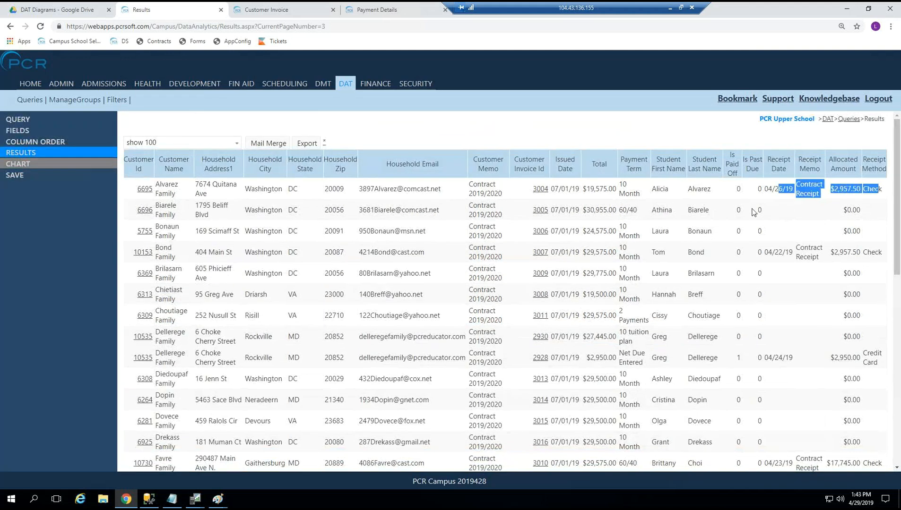
click(787, 214)
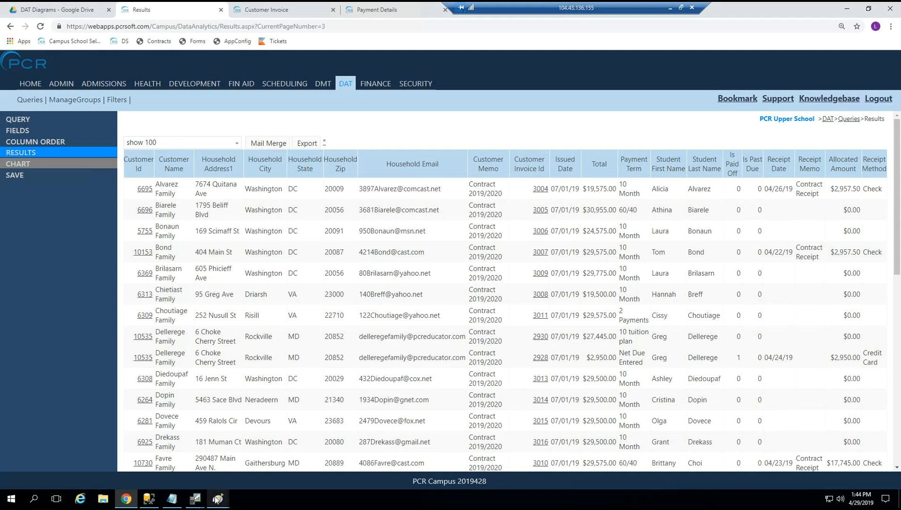
Switch to Paint to view the vendor table relations in DATFinanceAP.png, and return to the browser.
mouse_move(217, 499)
click(168, 454)
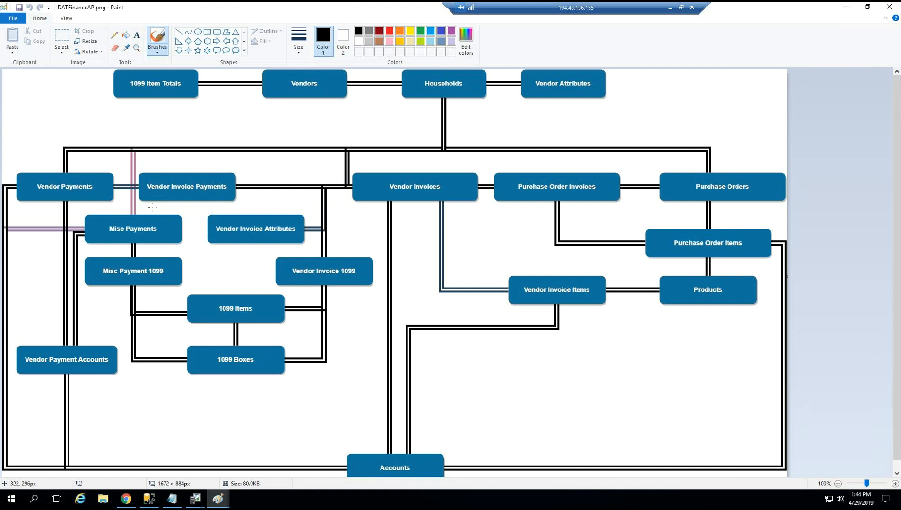
click(846, 7)
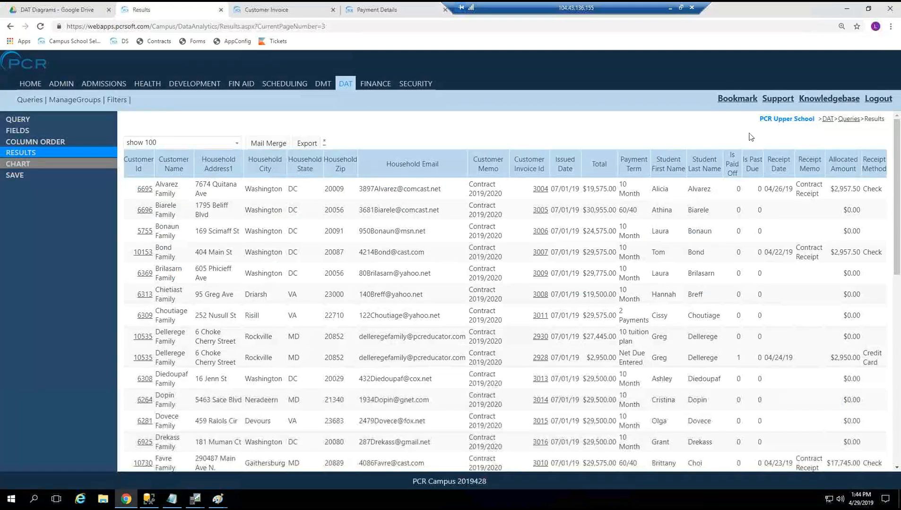
Start a new DAT query based on the Vendors table from the Finance group.
click(344, 84)
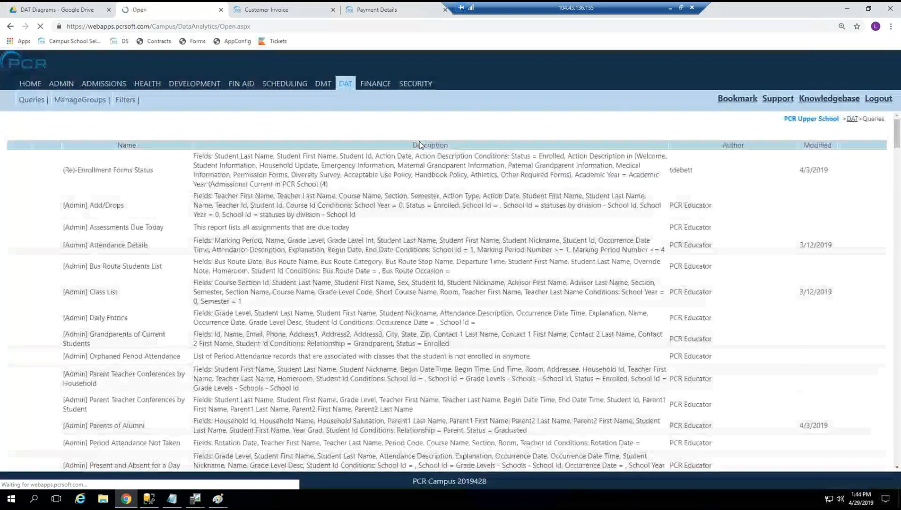
click(30, 133)
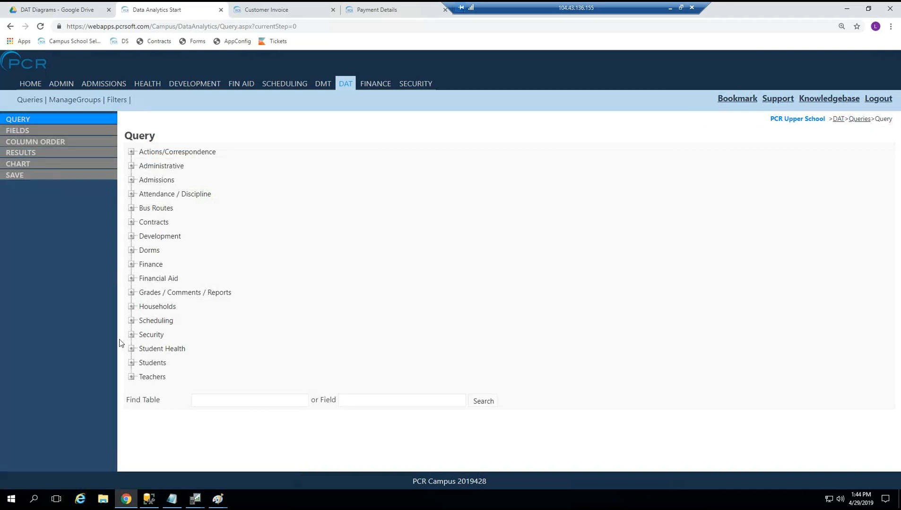
click(132, 264)
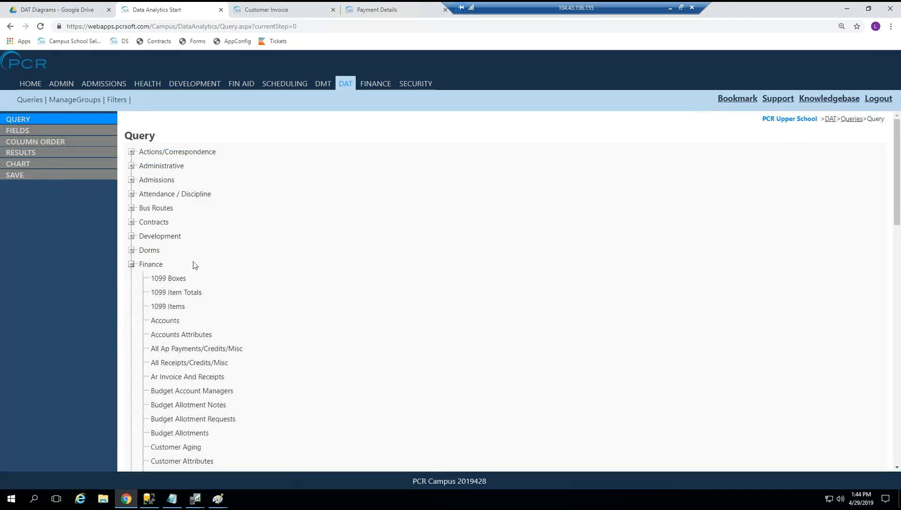
scroll(324, 269, down, 6)
scroll(251, 354, down, 8)
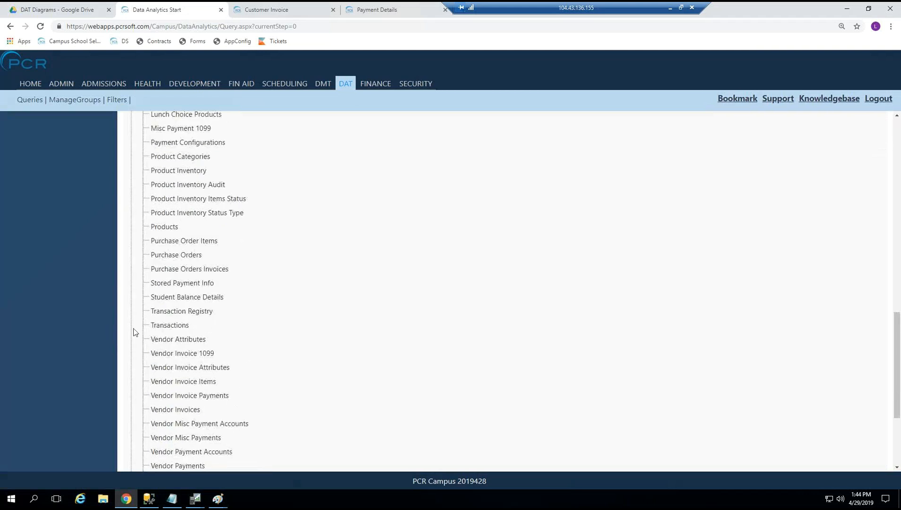
scroll(162, 373, down, 2)
click(163, 386)
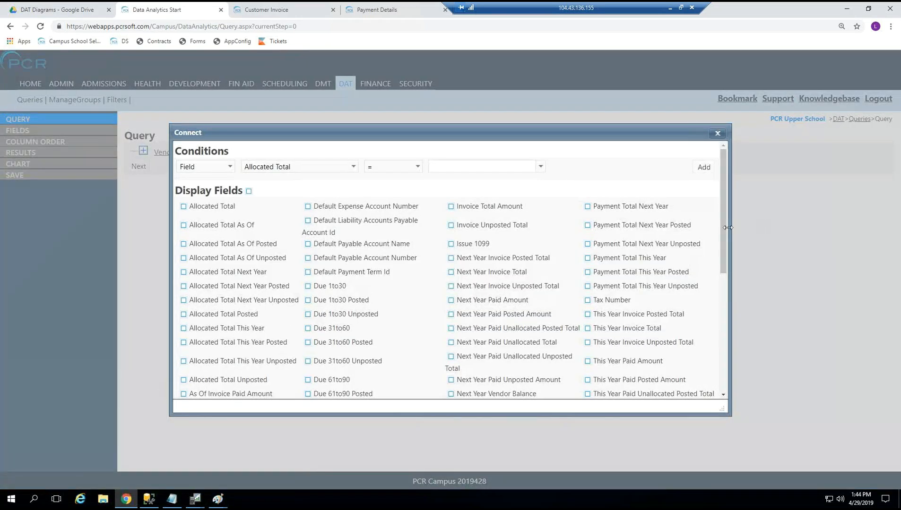
Select Vendor Id and Vendor Name as the Vendors display fields, save them, and display the results.
drag(721, 230, 718, 283)
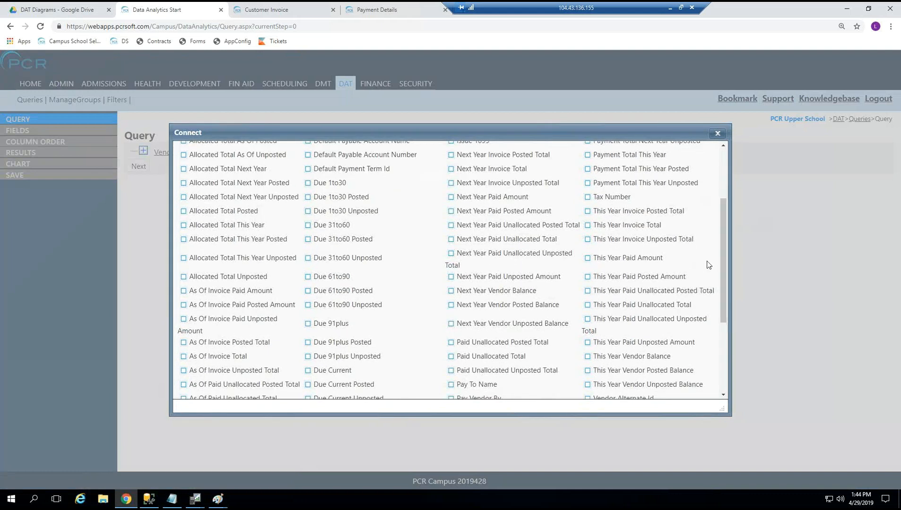
drag(722, 255, 722, 331)
click(587, 294)
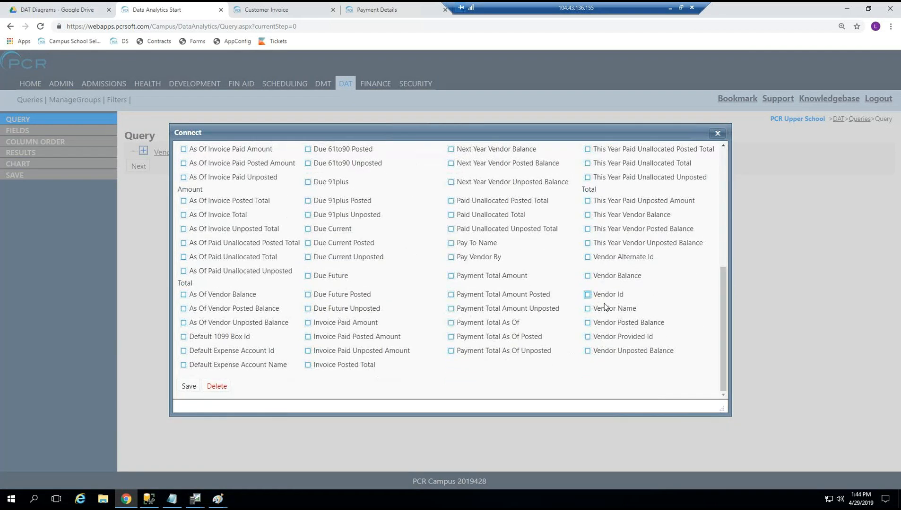
click(188, 387)
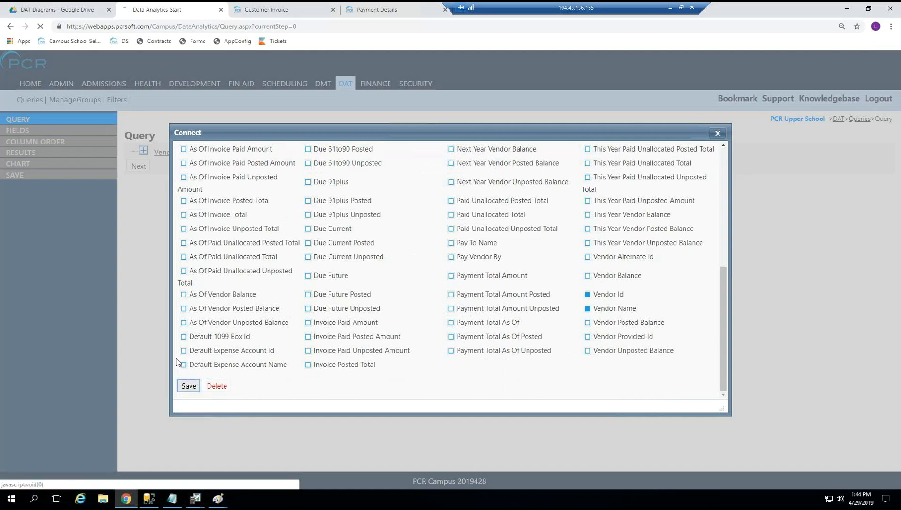
click(42, 153)
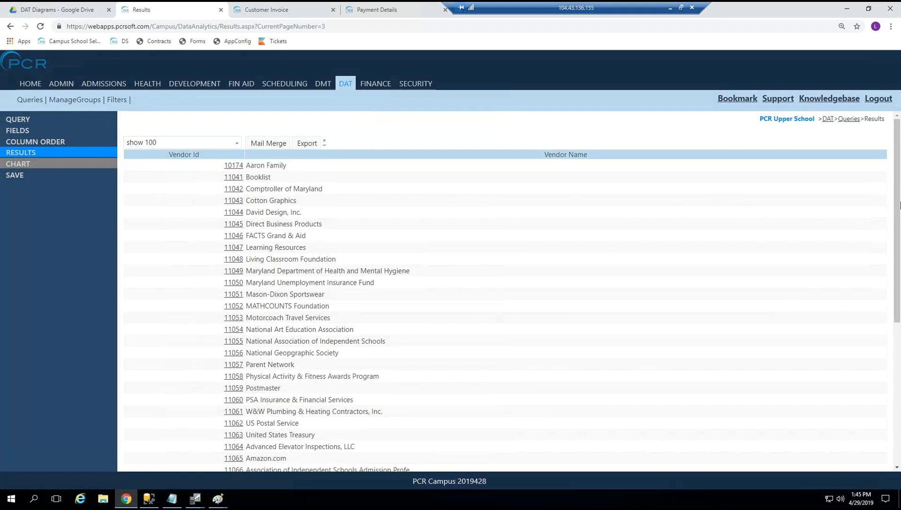
Return to the query definition and connect Vendors with the Households table.
click(26, 119)
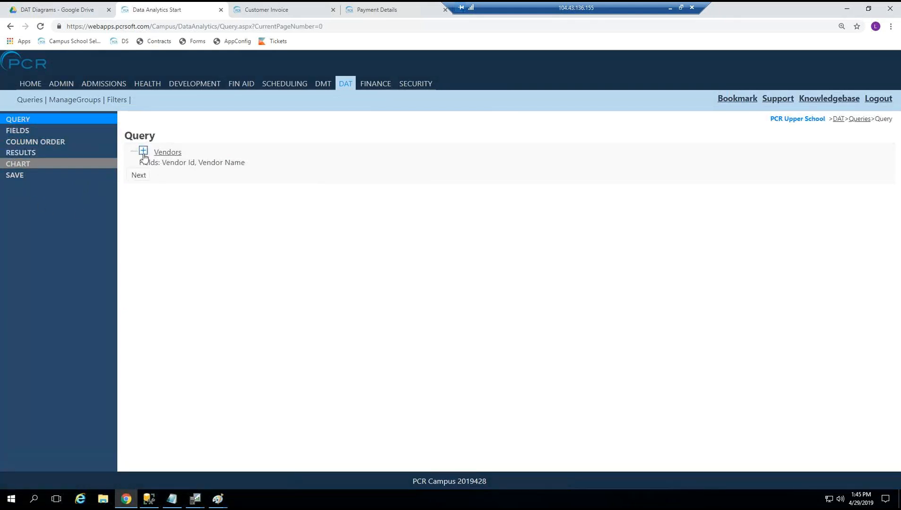
click(143, 153)
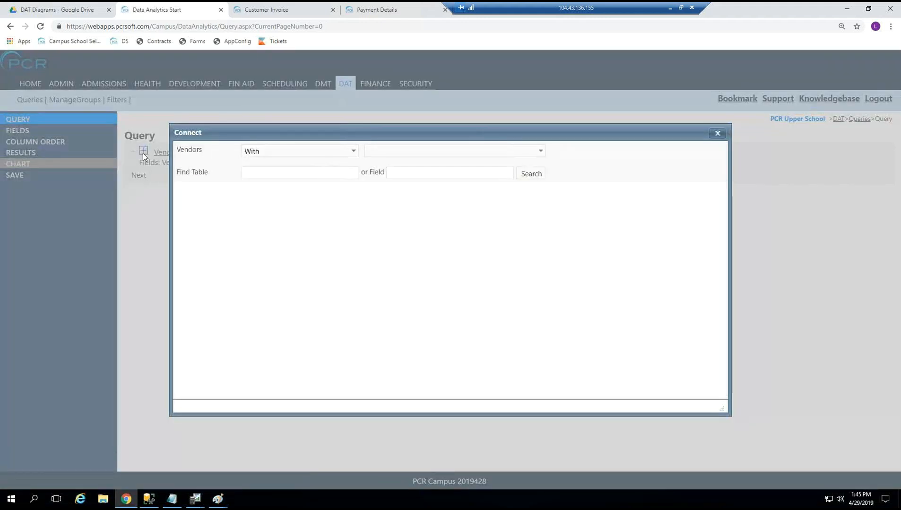
click(538, 151)
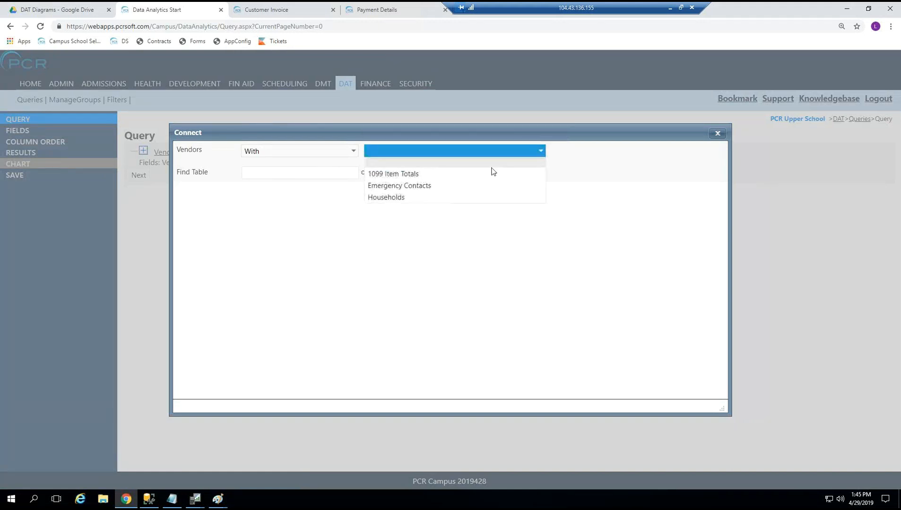
click(408, 196)
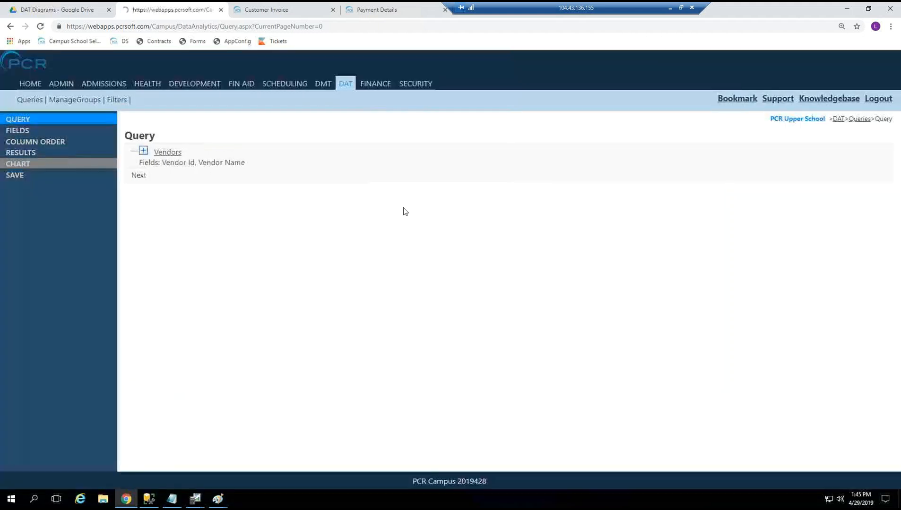
Select Household Address1, City, Email, State and Zip as the Households display fields and save the connection.
scroll(215, 316, down, 1)
click(215, 286)
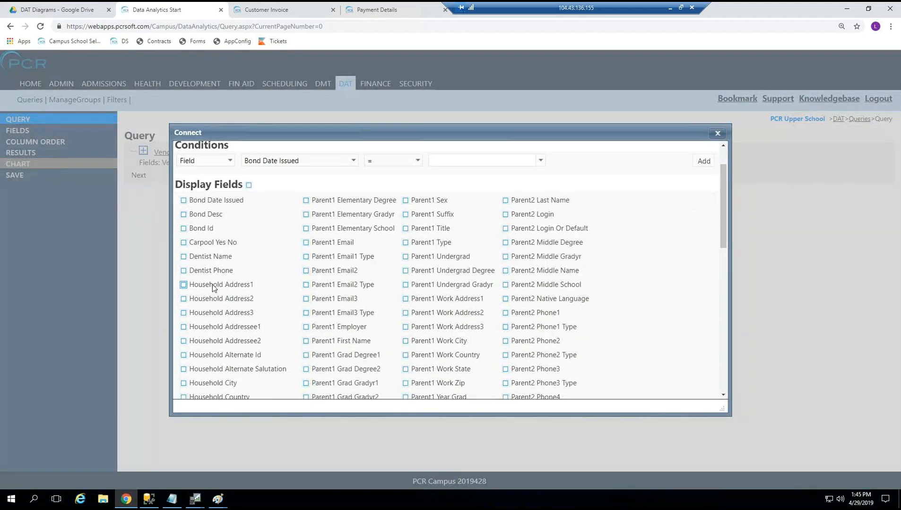
click(219, 383)
scroll(241, 364, down, 5)
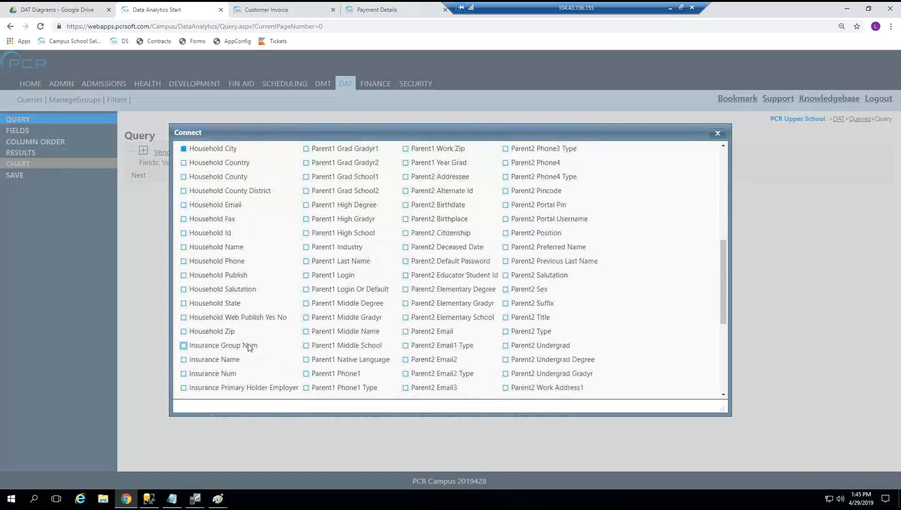
click(206, 338)
scroll(213, 331, down, 5)
scroll(237, 284, up, 5)
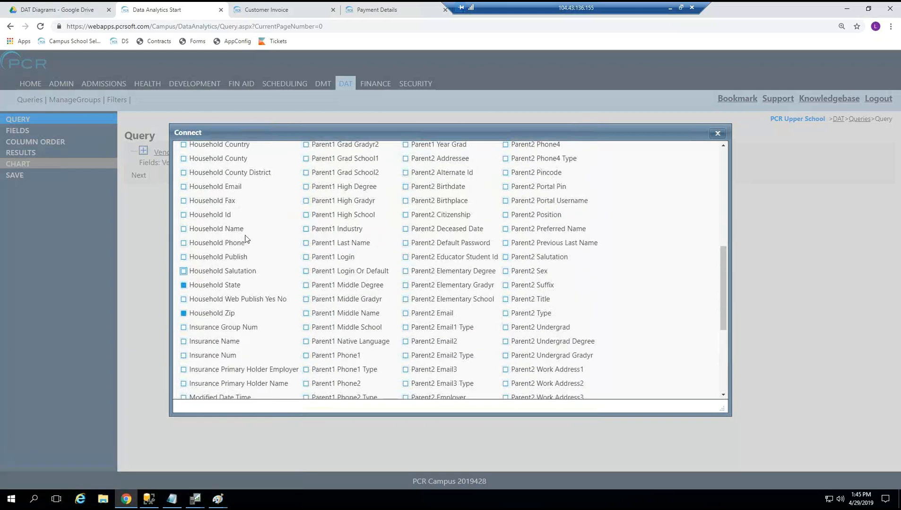
scroll(197, 275, down, 5)
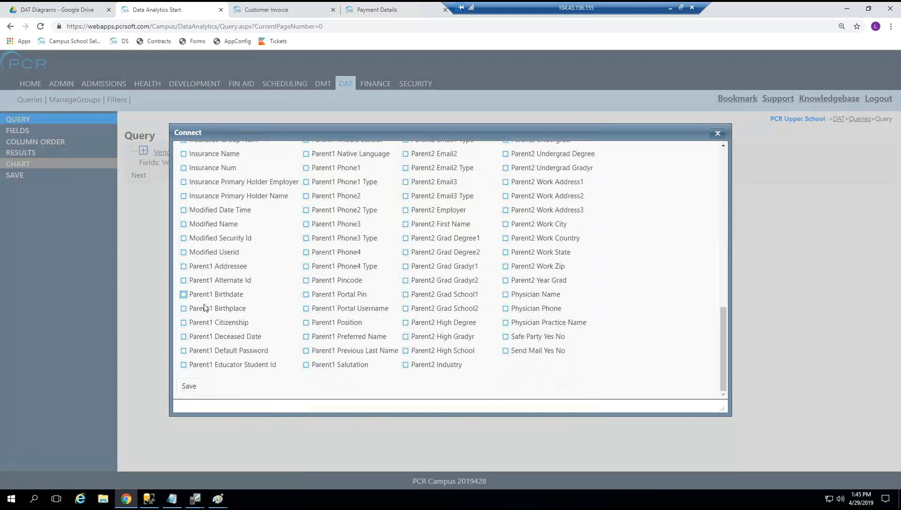
click(189, 384)
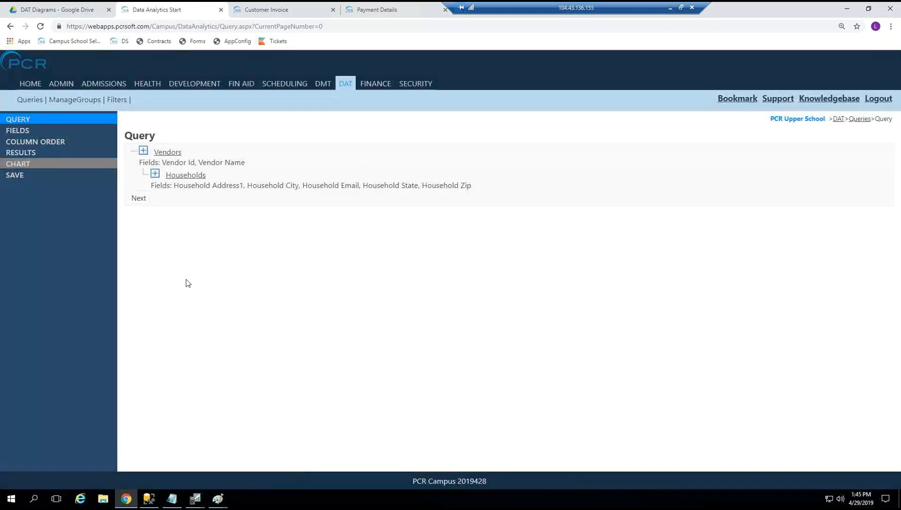
Connect Households with Vendor Invoices and check the table relations in the DATFinanceAP.png diagram in Paint.
click(155, 175)
click(392, 152)
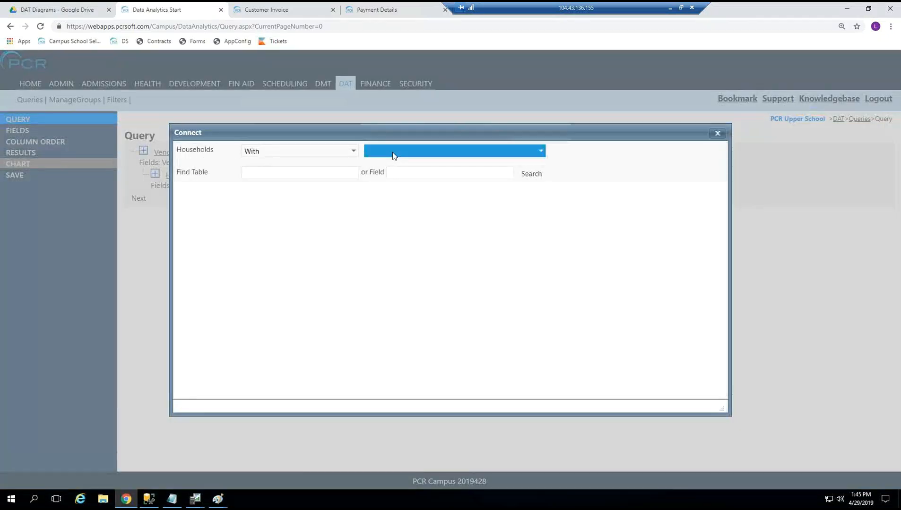
scroll(452, 293, down, 6)
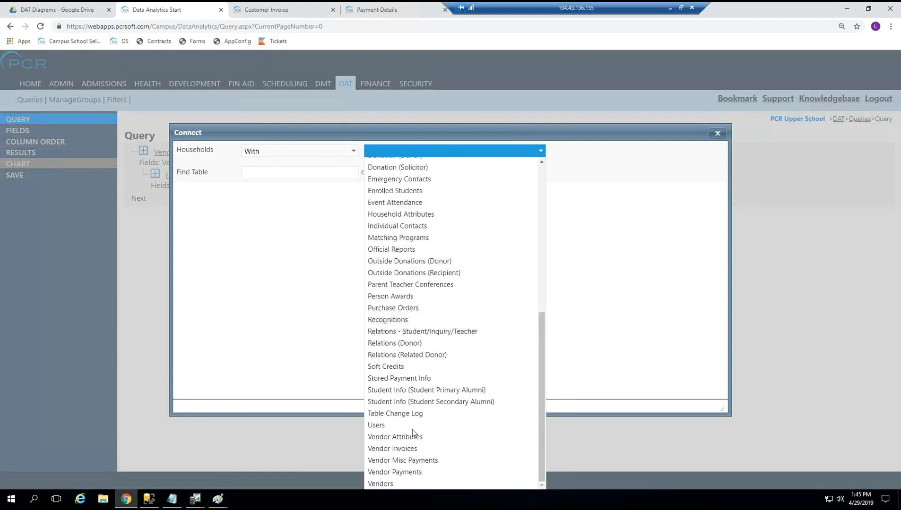
click(396, 448)
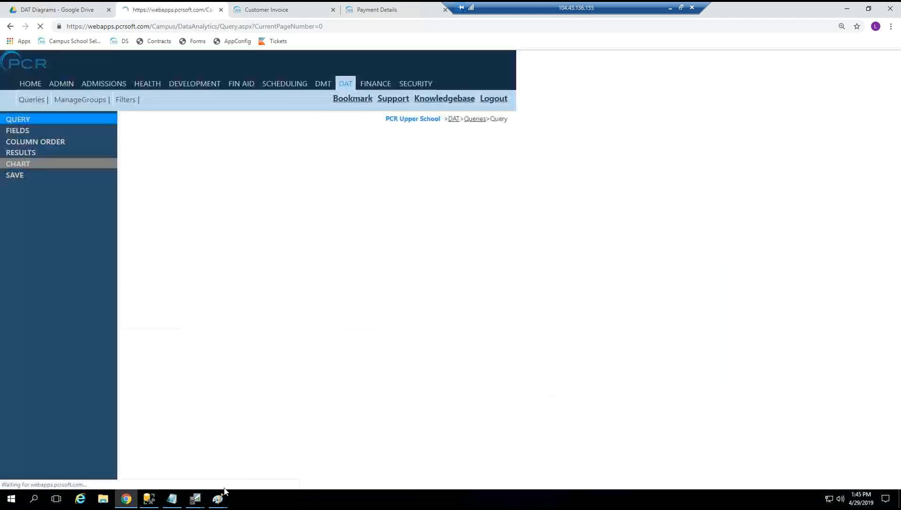
key(alt+Tab)
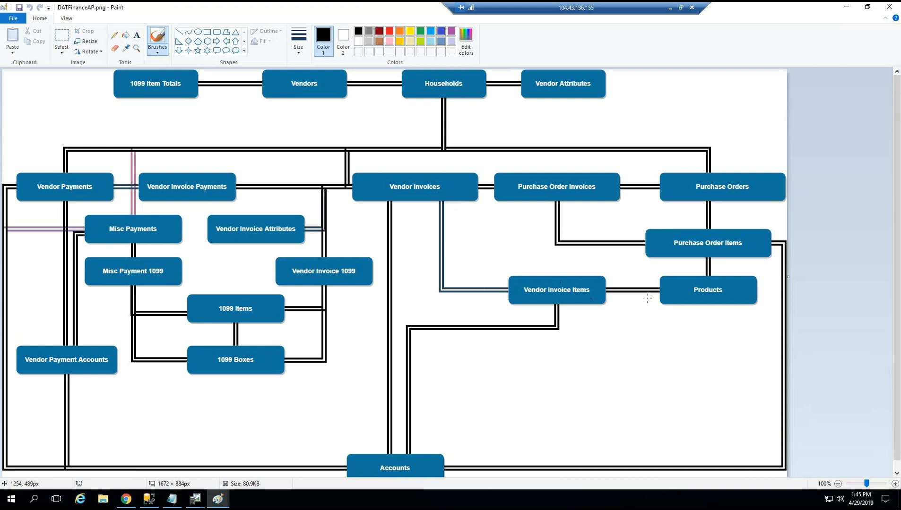
click(847, 6)
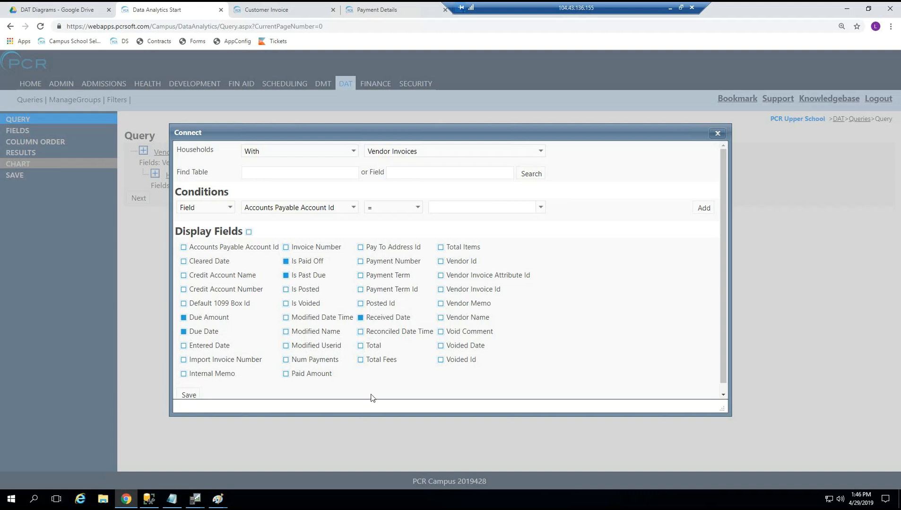
Display Due Amount, Due Date, Is Paid Off, Is Past Due, Received Date and Total for Vendor Invoices, and save the connection.
click(360, 347)
scroll(221, 363, down, 1)
click(188, 386)
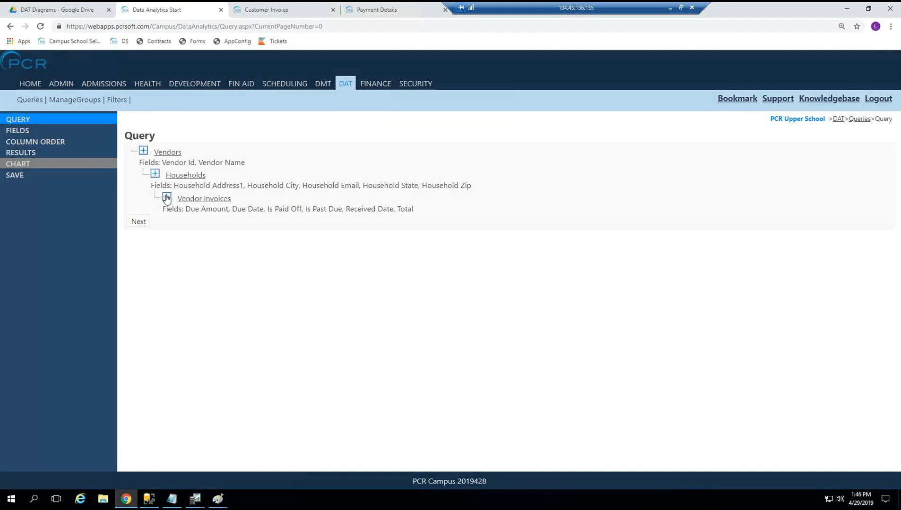
Connect Vendor Invoices with Vendor Invoice Items, display Overridden Price and Quantity, and save the connection.
click(166, 197)
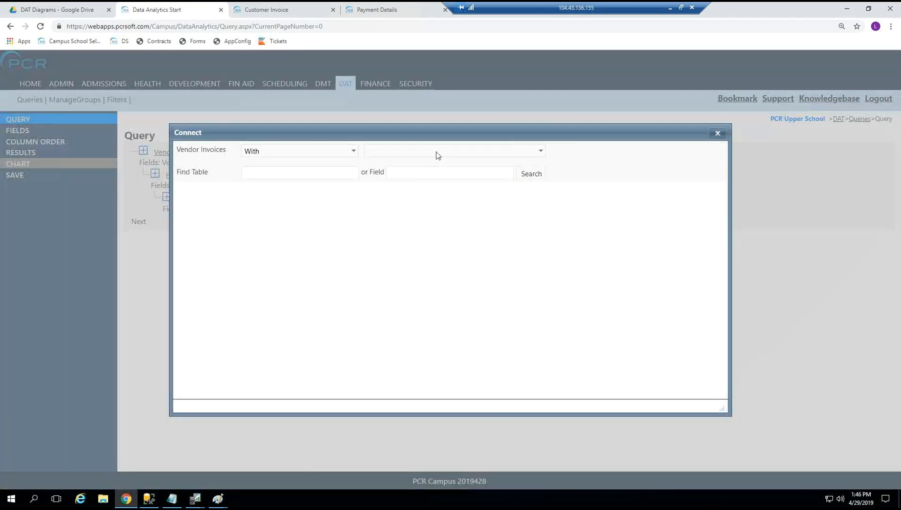
click(438, 152)
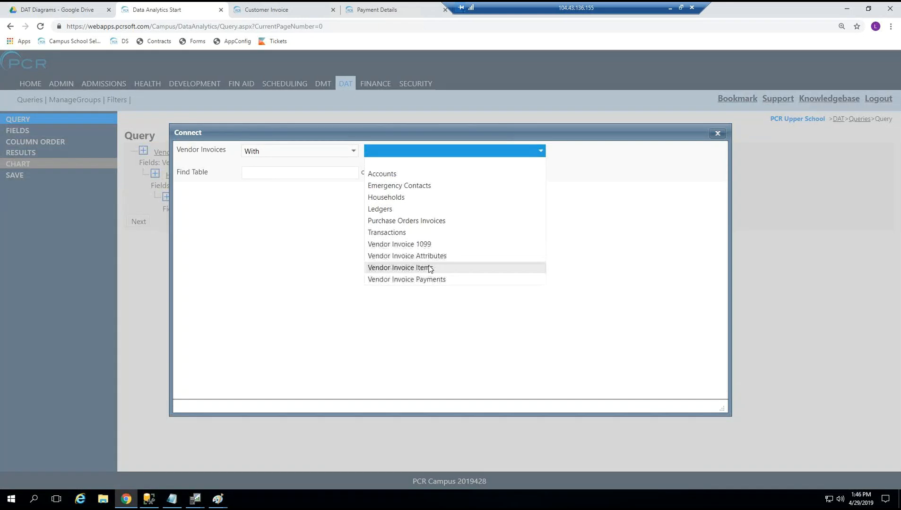
click(454, 268)
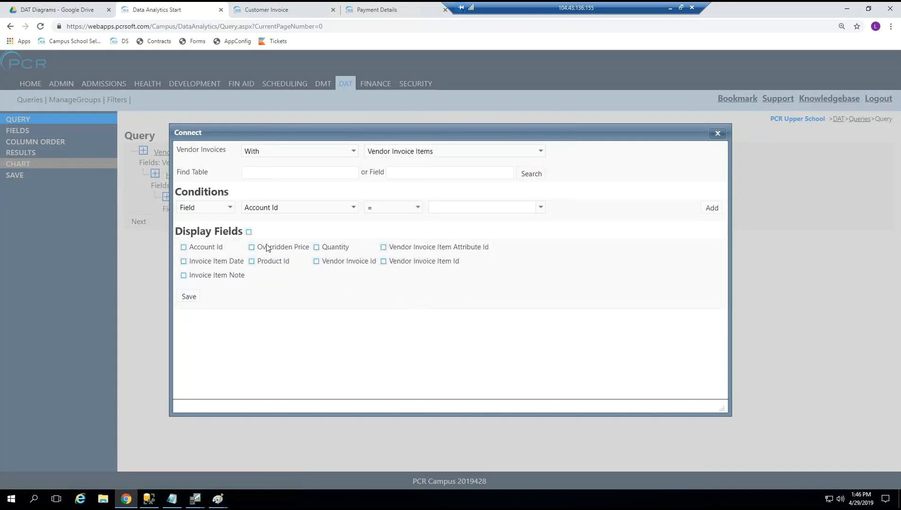
click(252, 248)
click(189, 297)
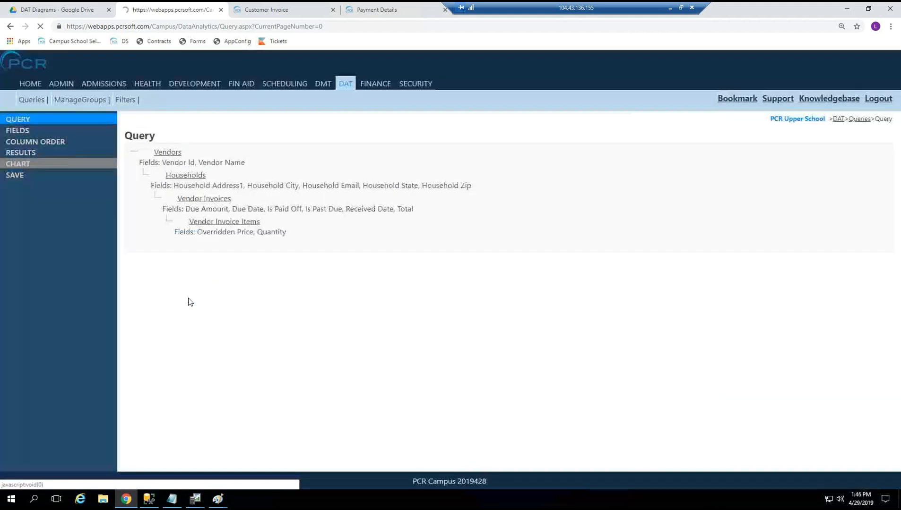
Connect Vendor Invoice Items with Products, display Product Name, and save the connection.
click(179, 221)
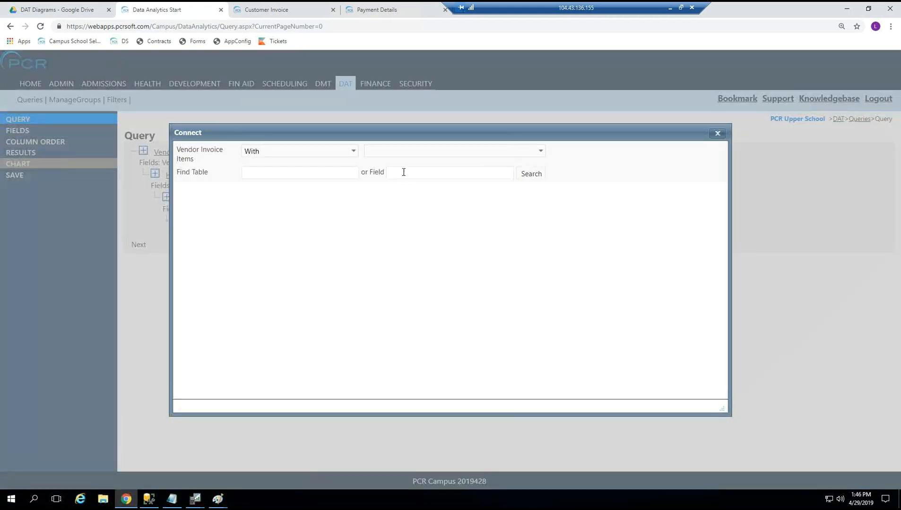
click(430, 152)
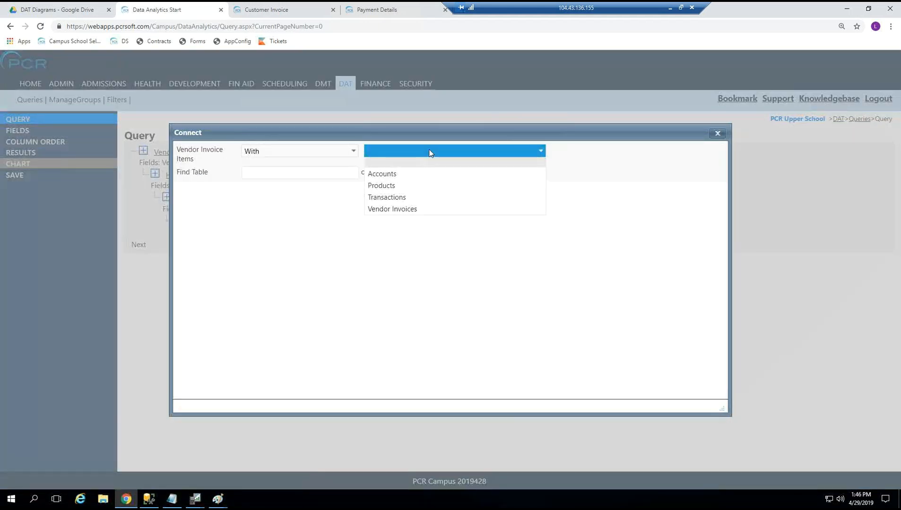
click(422, 188)
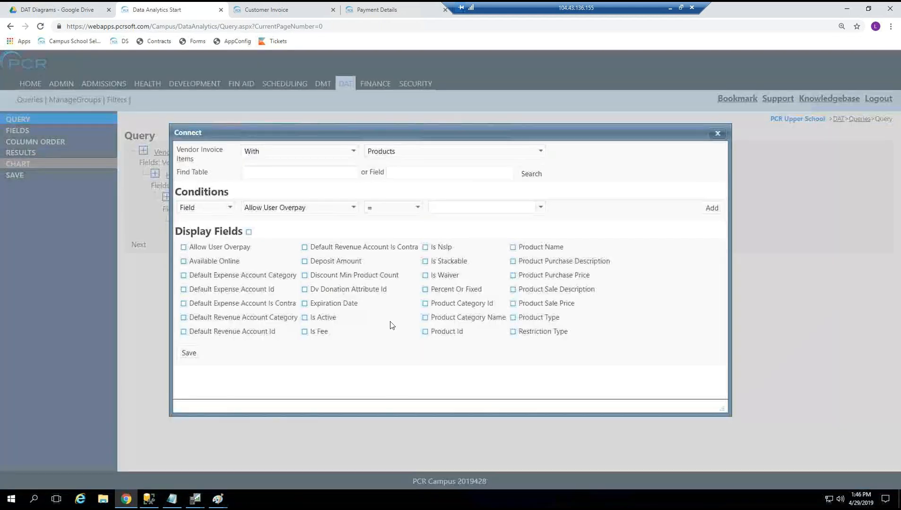
click(539, 248)
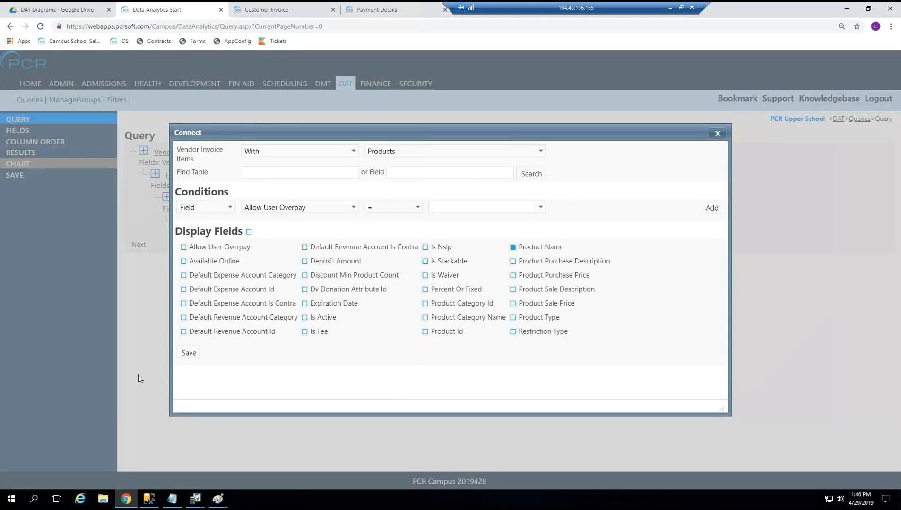
click(189, 354)
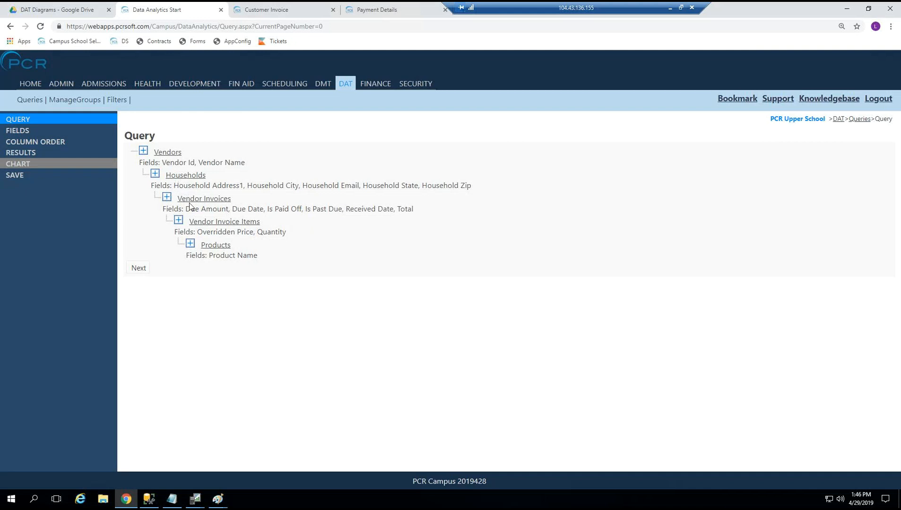
Reorder the columns: Household Email after Zip, Due Date before Due Amount, Received Date and Total before Is Paid Off, Product Name and Quantity before Overridden Price.
click(47, 145)
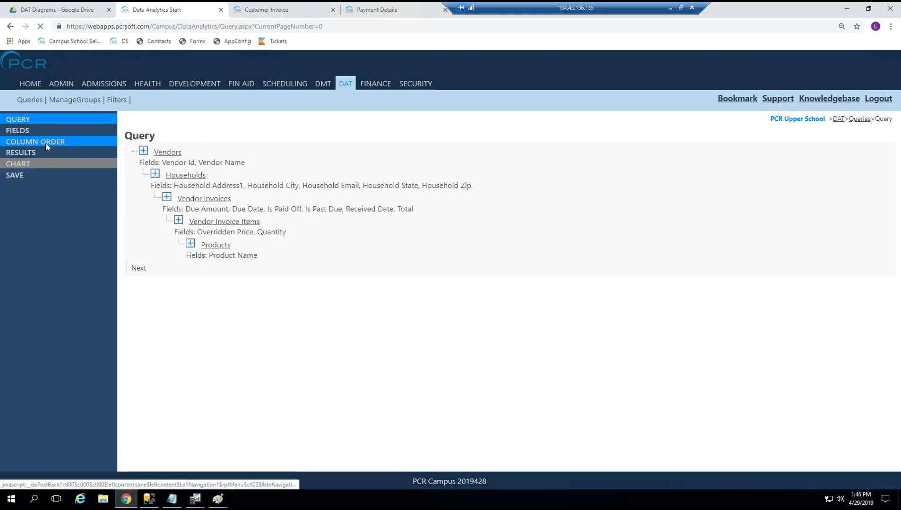
drag(204, 164, 208, 163)
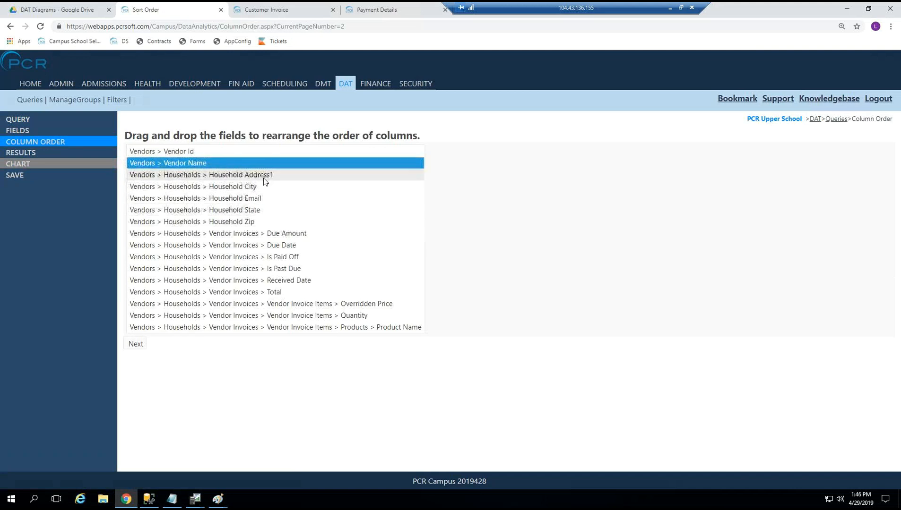
mouse_move(260, 212)
mouse_down()
mouse_move(261, 198)
mouse_move(258, 212)
mouse_up()
drag(292, 250, 298, 233)
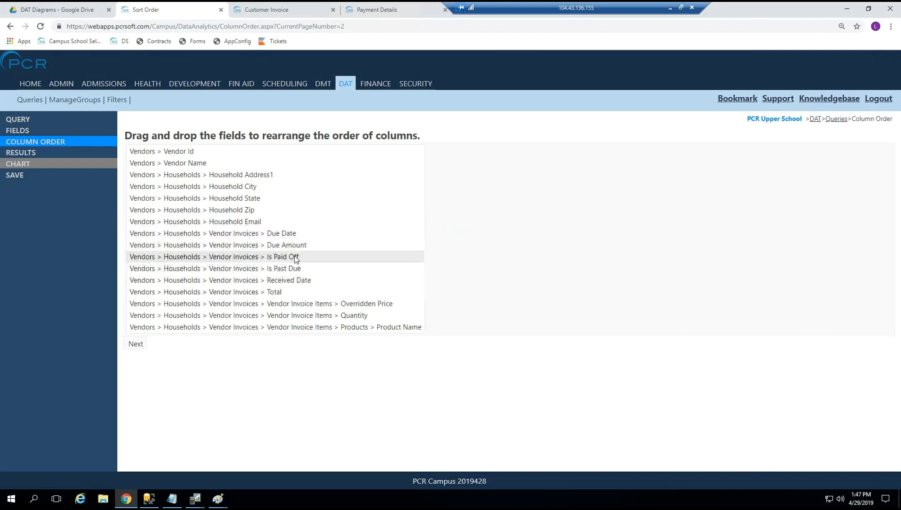
drag(310, 281, 313, 257)
mouse_move(290, 292)
mouse_down()
mouse_move(298, 269)
mouse_move(298, 296)
mouse_up()
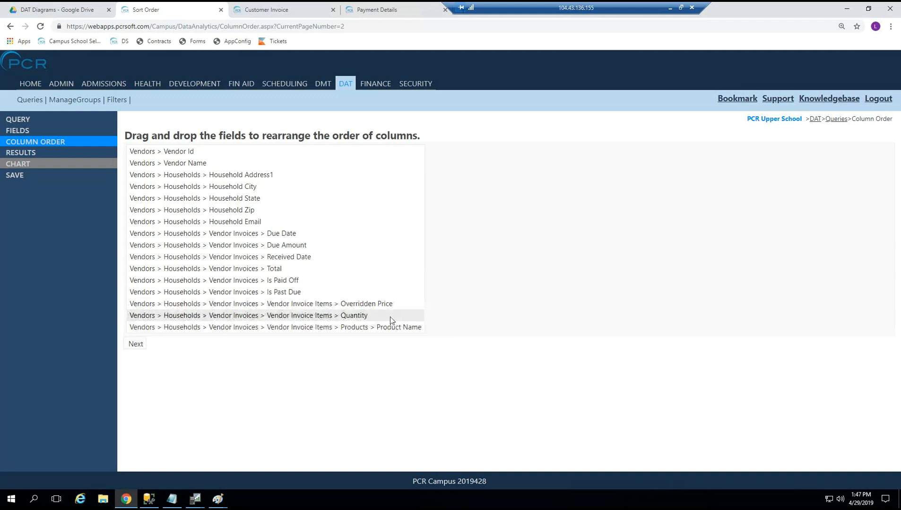
mouse_move(369, 308)
mouse_down()
mouse_move(370, 328)
mouse_move(369, 302)
mouse_up()
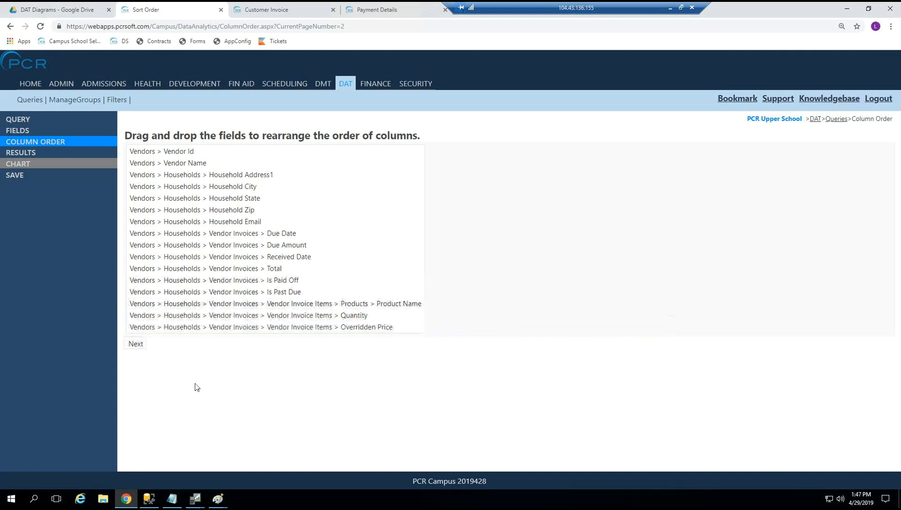
click(136, 344)
Set the field display formats to ($1.23) for Due Amount and 01/15/19 for Due Date and Received Date.
click(25, 131)
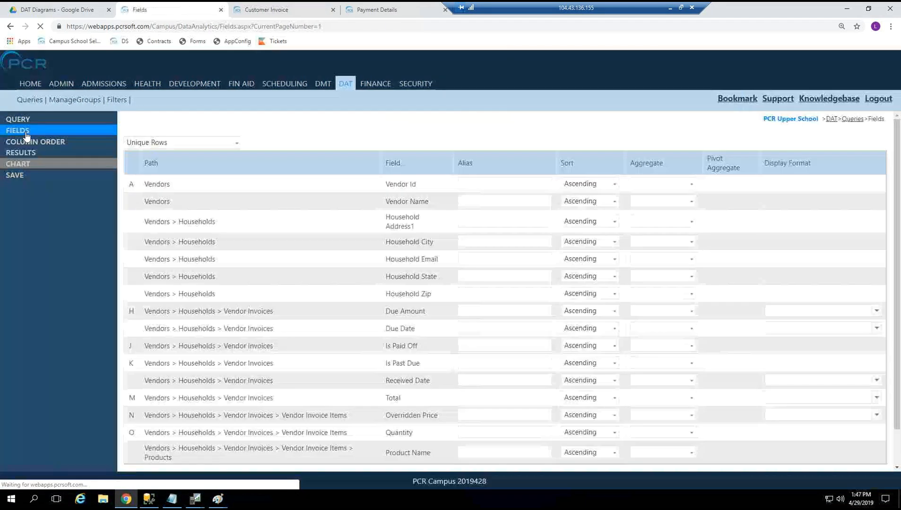
scroll(756, 264, down, 1)
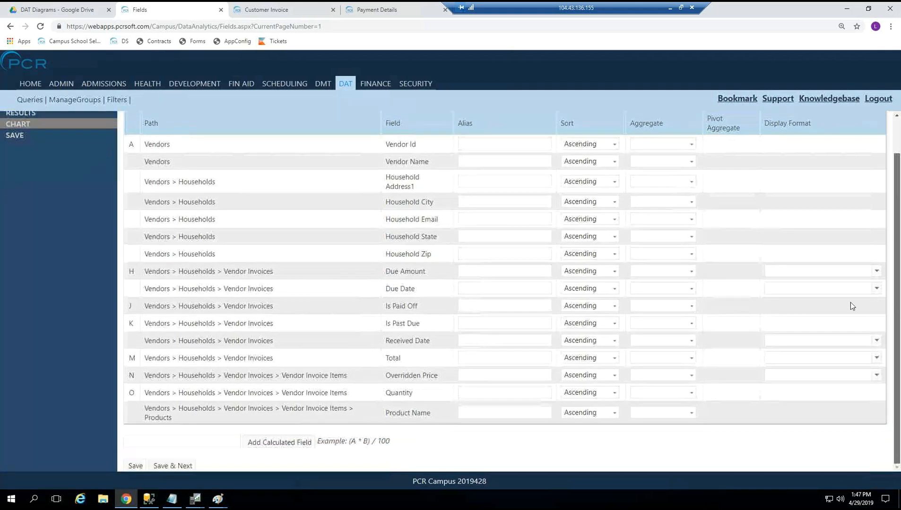
click(808, 274)
click(794, 295)
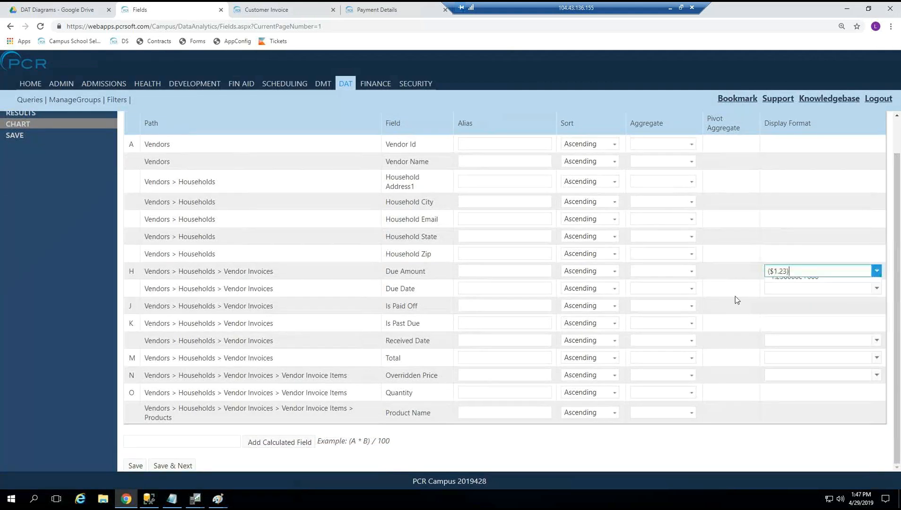
click(798, 291)
click(791, 75)
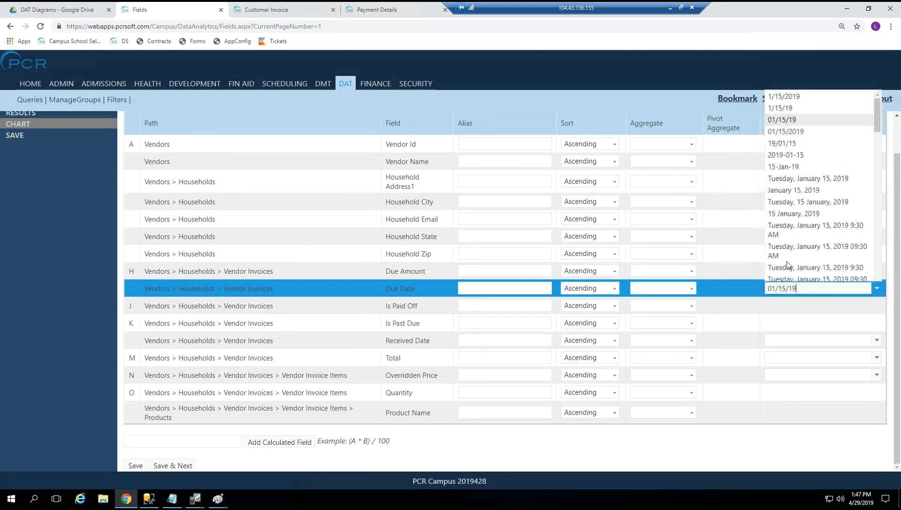
click(798, 343)
click(807, 82)
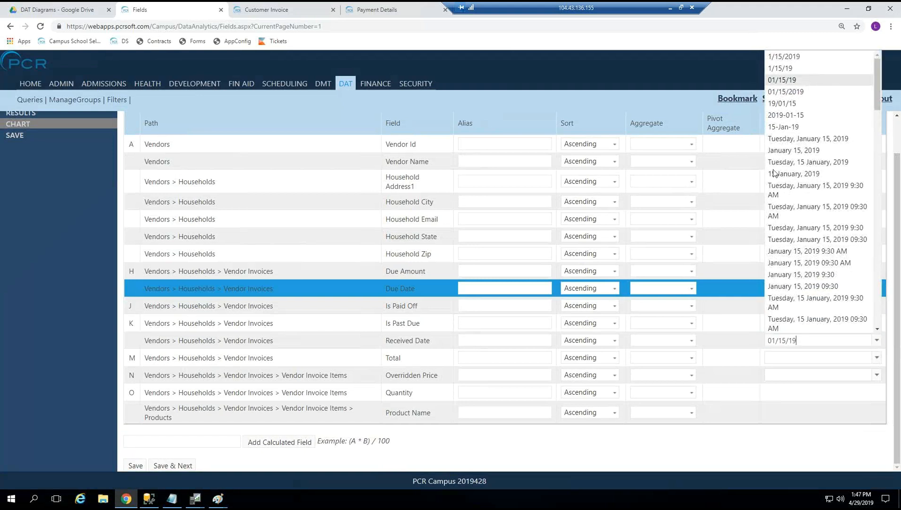
Format the Total and Overridden Price fields as ($1.23) and save the field settings.
click(785, 357)
click(788, 386)
click(799, 376)
click(779, 400)
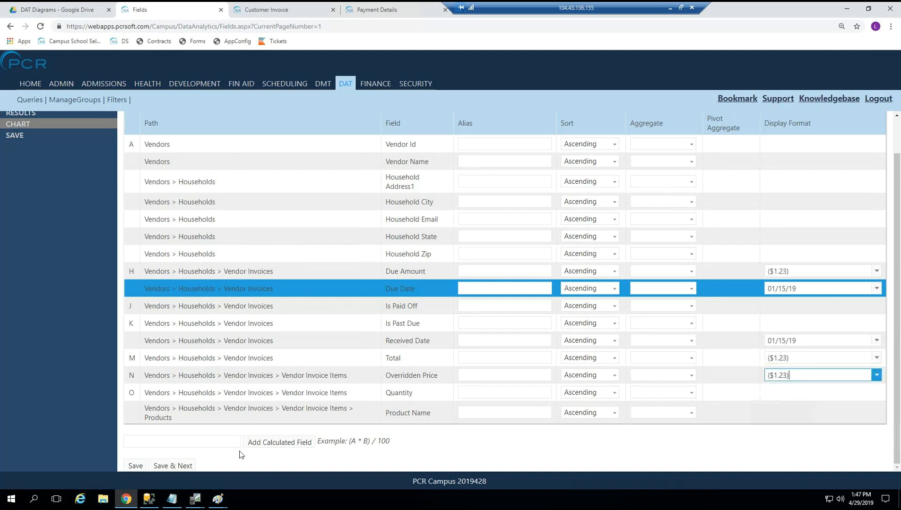
click(136, 466)
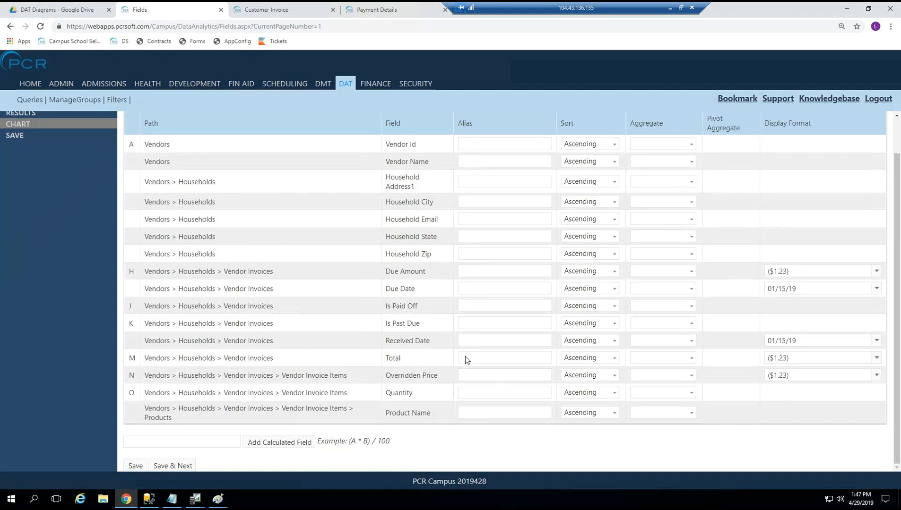
Give Total the alias Total Amount and Overridden Price the alias Item Amount, and save the fields.
click(483, 358)
text(Total Amou)
click(492, 376)
text(em Amount)
click(137, 466)
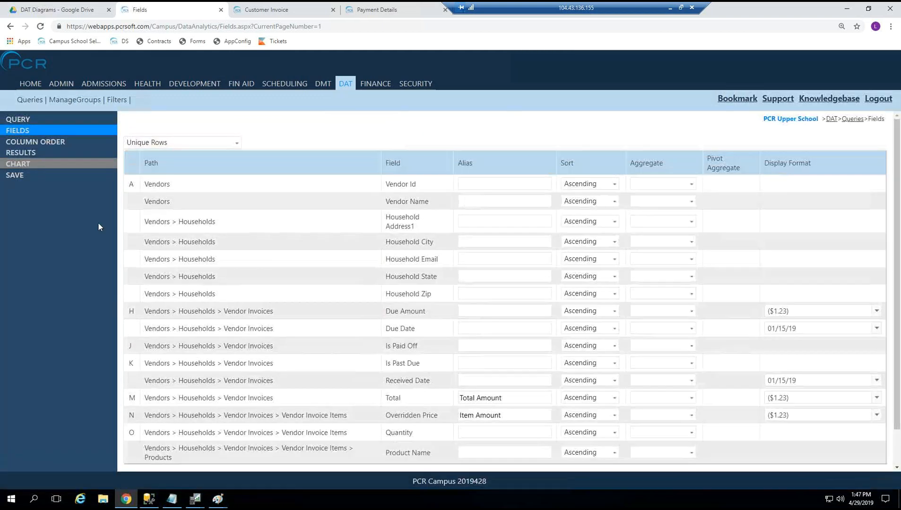
View the query results and examine how the Booklist invoice's product names, quantities and item amounts relate to its total amount.
click(27, 153)
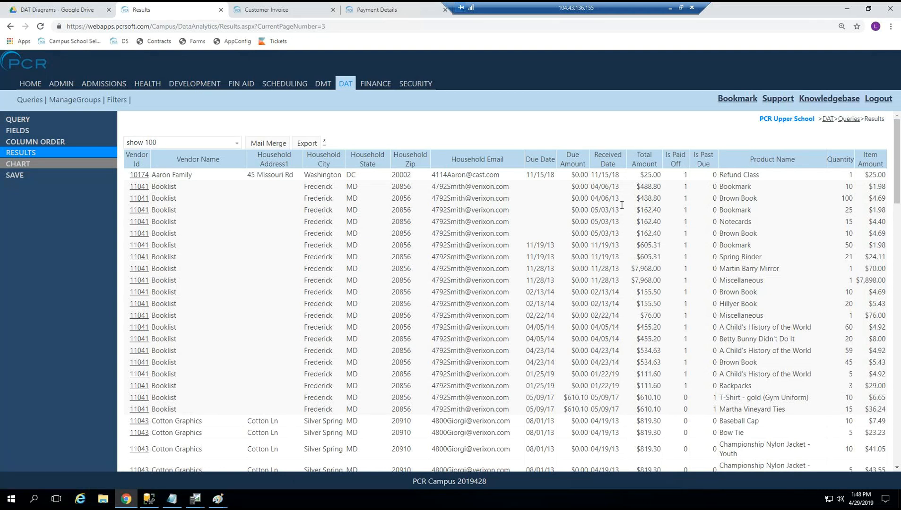
double_click(648, 186)
drag(723, 186, 856, 187)
click(720, 185)
drag(720, 186, 824, 192)
drag(725, 199, 850, 198)
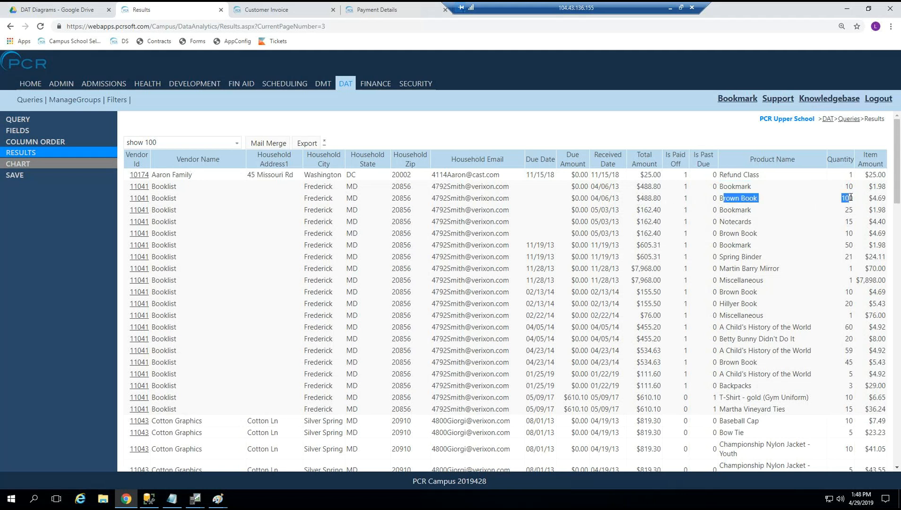
click(788, 220)
drag(727, 185, 757, 199)
double_click(846, 198)
drag(868, 199, 886, 197)
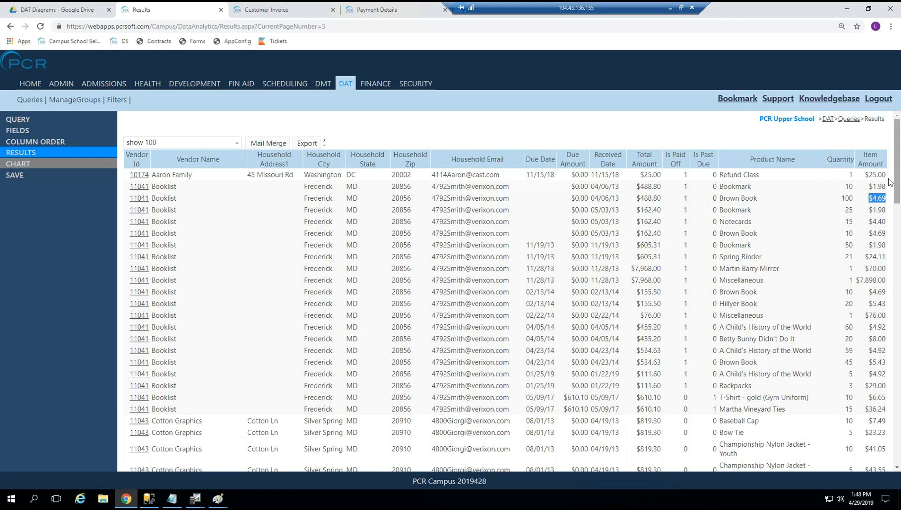
double_click(847, 198)
drag(849, 198, 882, 198)
click(809, 177)
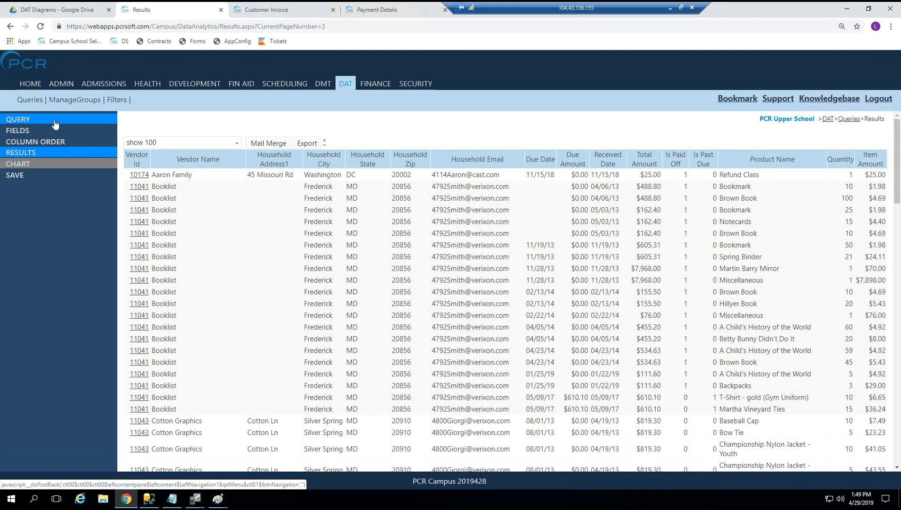
click(897, 264)
drag(900, 263, 900, 165)
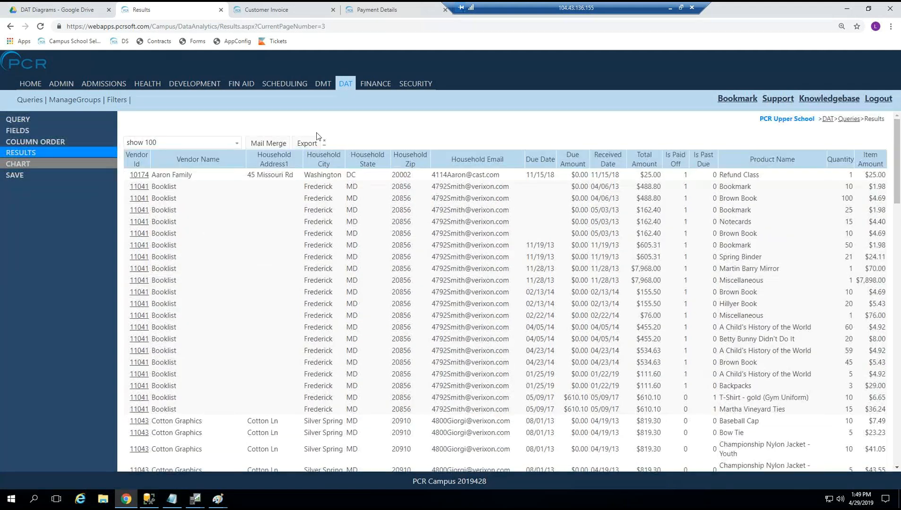
Return to the query definition and delete the Vendor Invoice Items connection under Vendor Invoices.
click(31, 120)
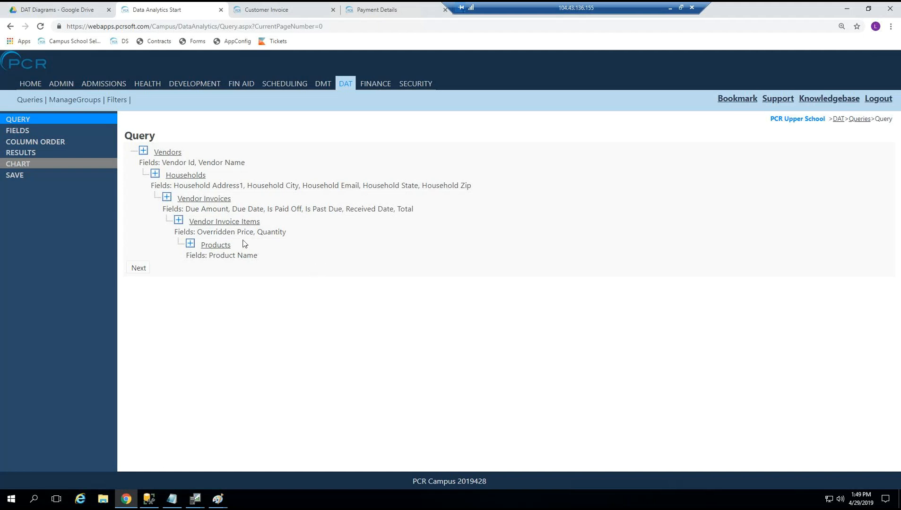
click(238, 224)
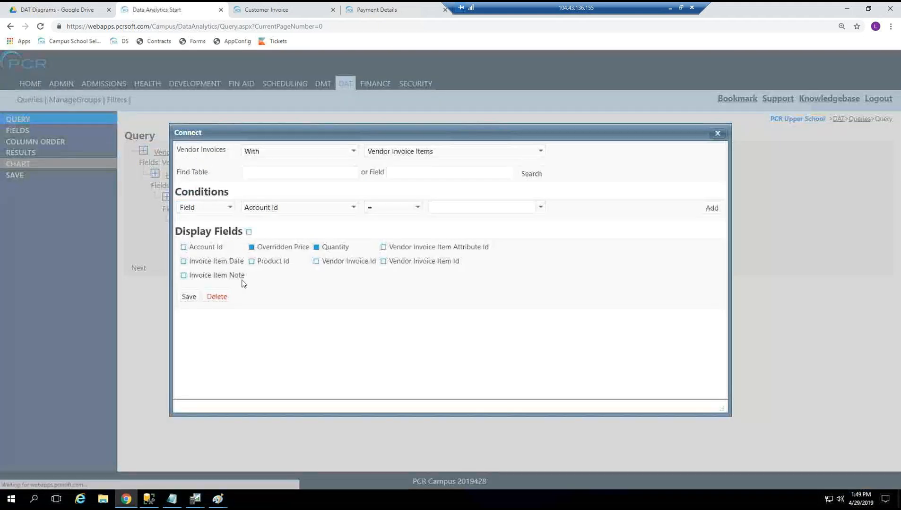
click(220, 300)
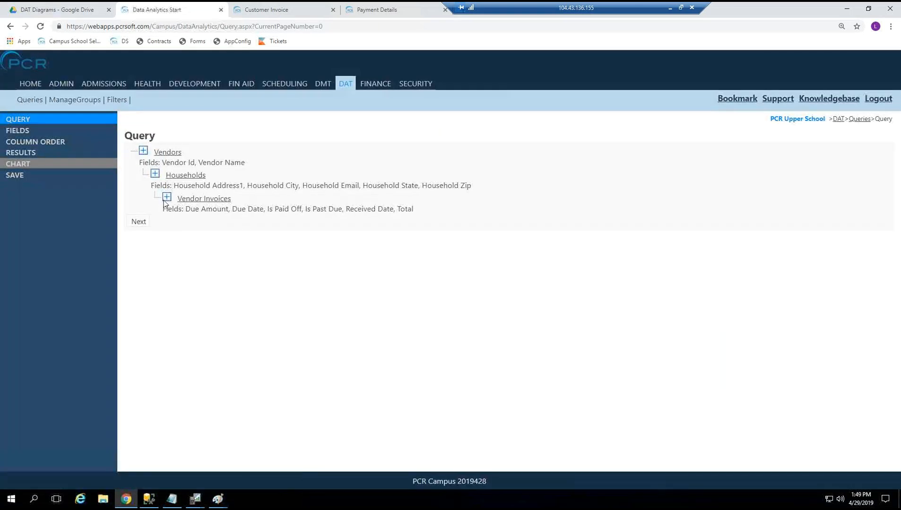
Check the DATFinanceAP.png diagram in Paint, connect Vendor Invoices with Vendor Invoice Payments, display Amount, and save the connection.
click(166, 197)
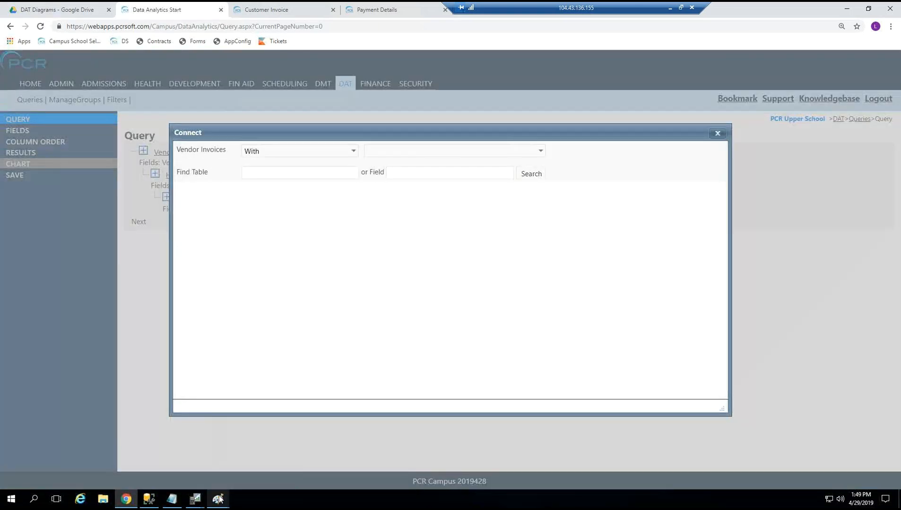
mouse_move(218, 499)
click(249, 452)
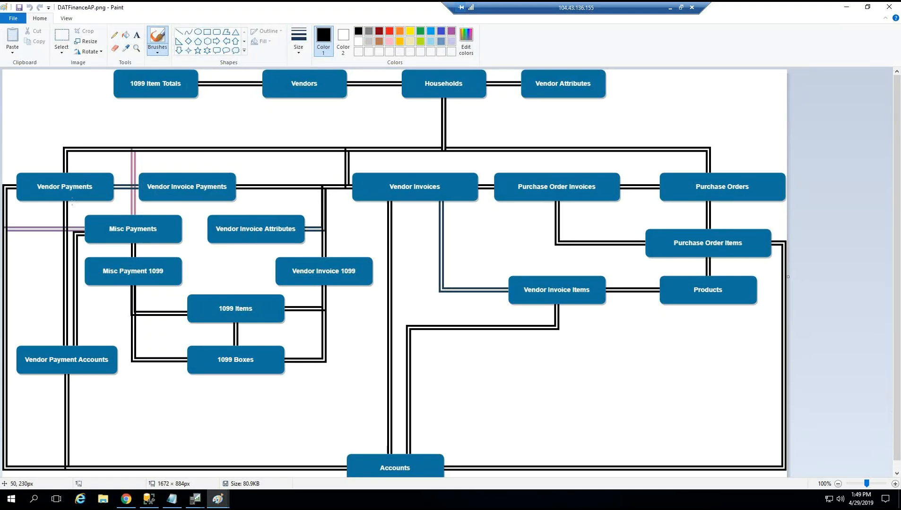
click(847, 7)
click(483, 152)
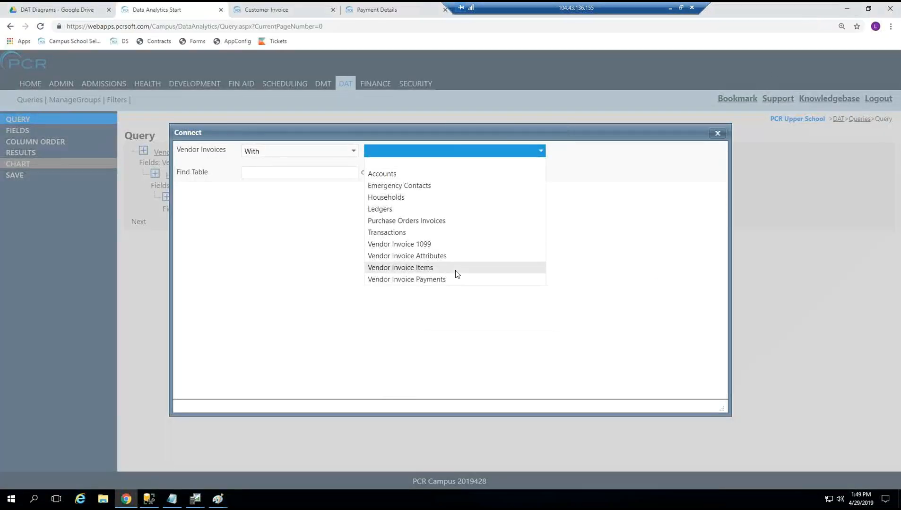
click(448, 279)
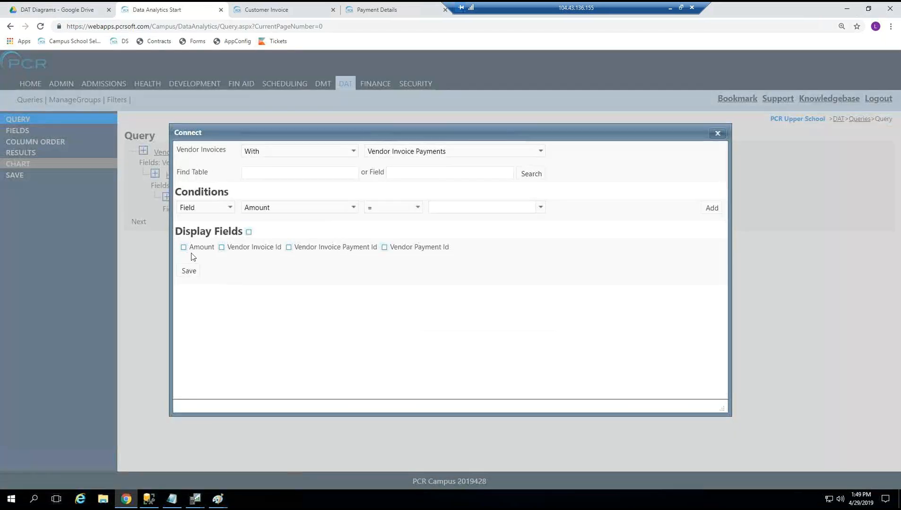
click(184, 247)
click(187, 270)
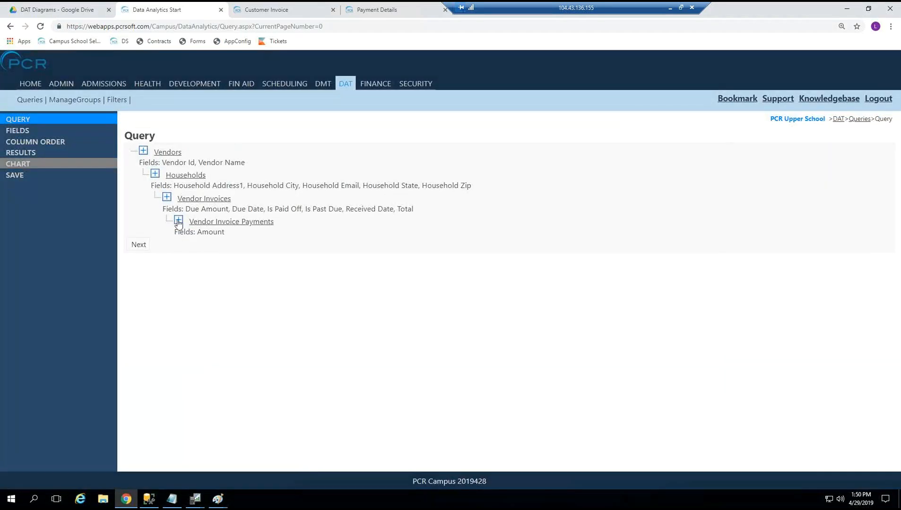
Connect Vendor Invoice Payments with Vendor Payments, display Name On Payment, Payment Date and Payment Memo, and save the connection.
click(178, 221)
click(470, 153)
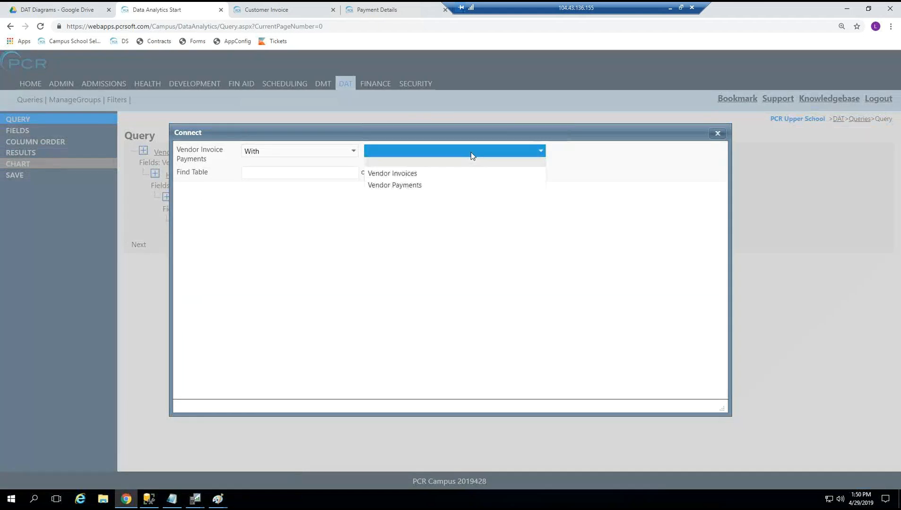
click(450, 186)
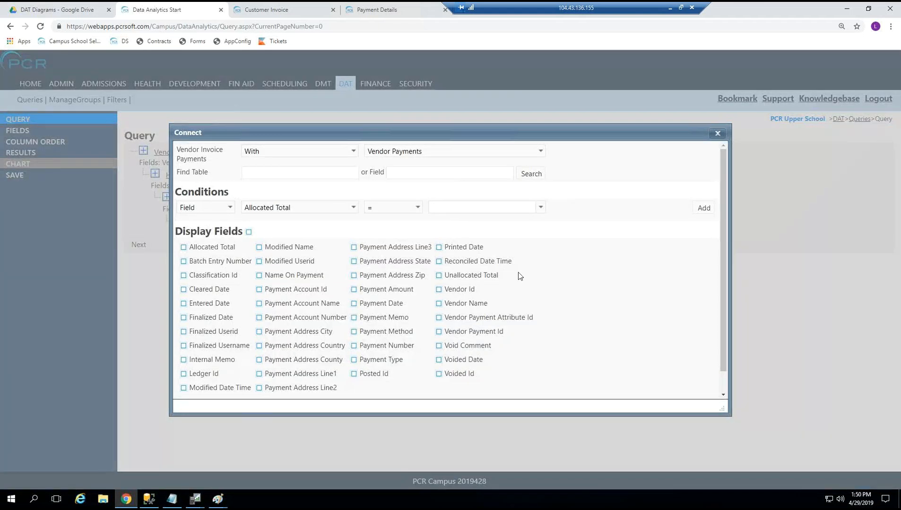
scroll(518, 272, down, 1)
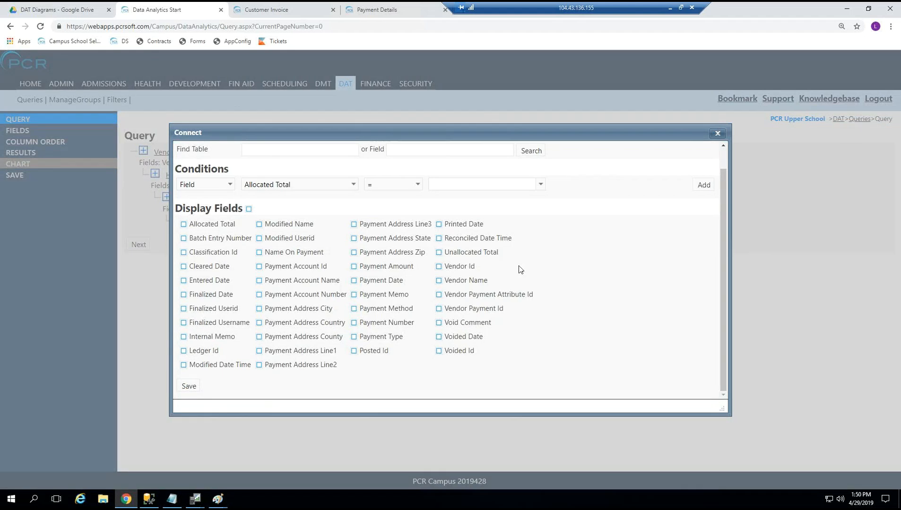
click(259, 252)
click(378, 296)
click(187, 389)
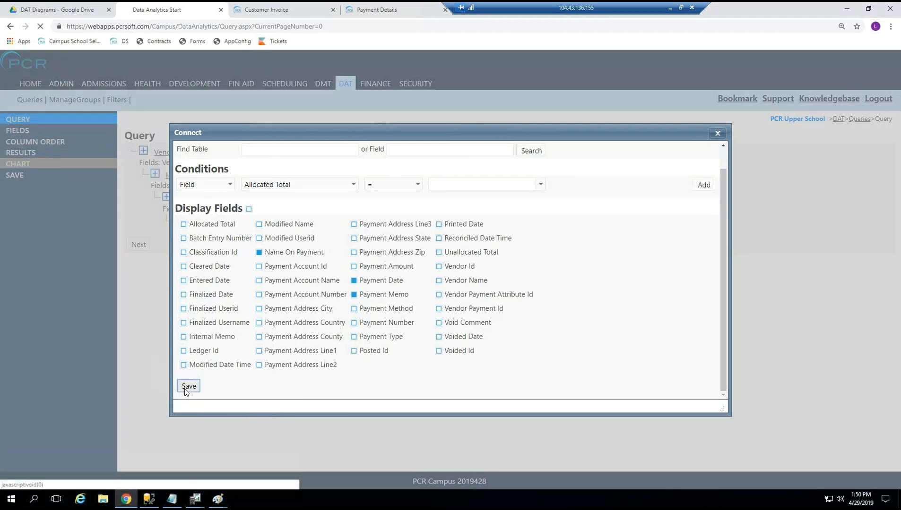
Set the display format of the payment Amount to ($1.23) and of Payment Date to 01/15/19, and save the fields.
click(35, 133)
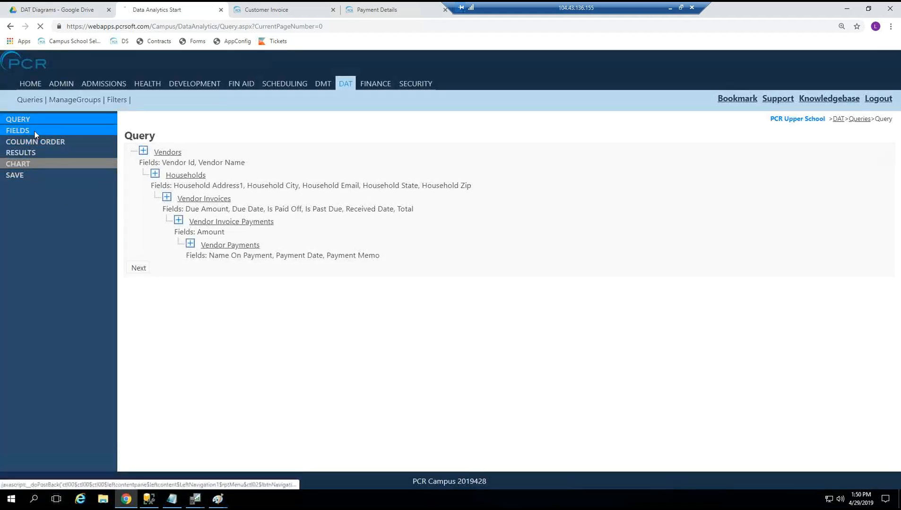
scroll(714, 322, down, 2)
click(800, 346)
click(797, 371)
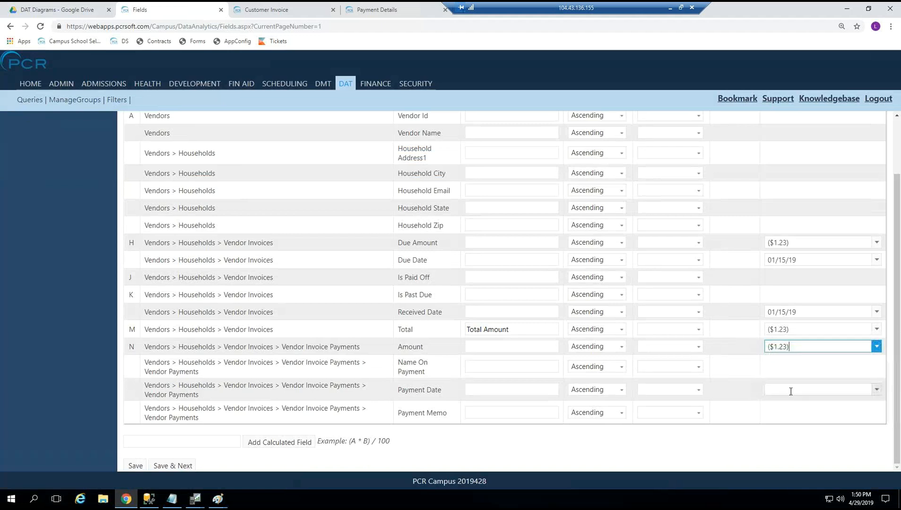
click(791, 389)
click(781, 80)
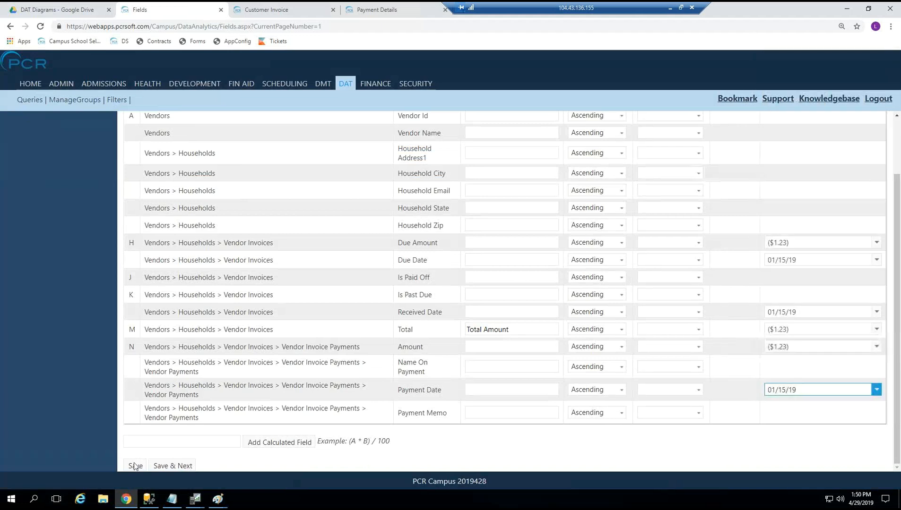
click(135, 466)
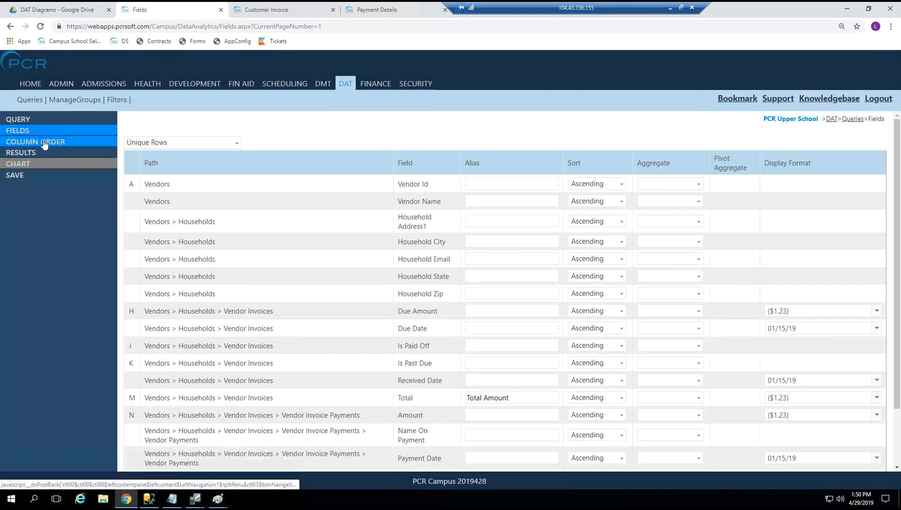
Reorder the columns as Payment Memo, Name On Payment, Payment Date and Amount after the invoice fields, and review the query results.
click(38, 142)
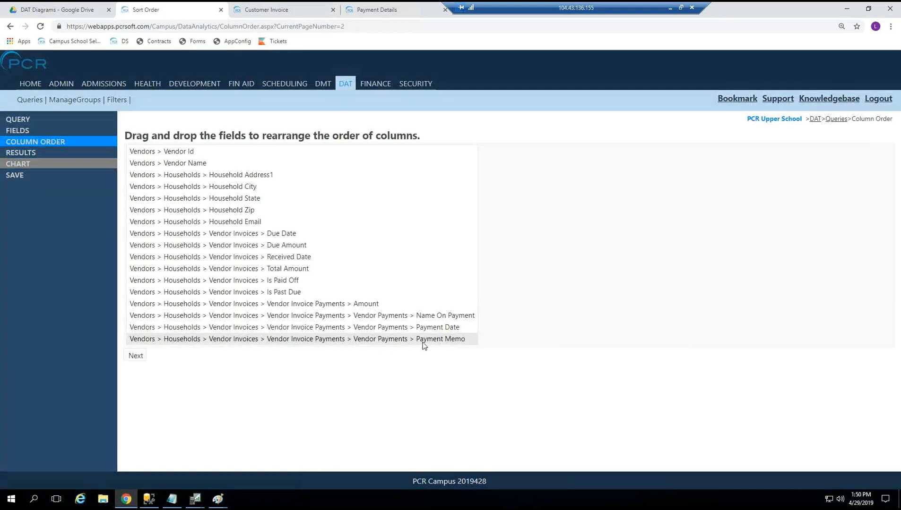
mouse_move(434, 318)
mouse_down()
mouse_move(436, 303)
mouse_move(433, 328)
mouse_move(435, 314)
mouse_up()
drag(381, 339, 395, 301)
click(136, 356)
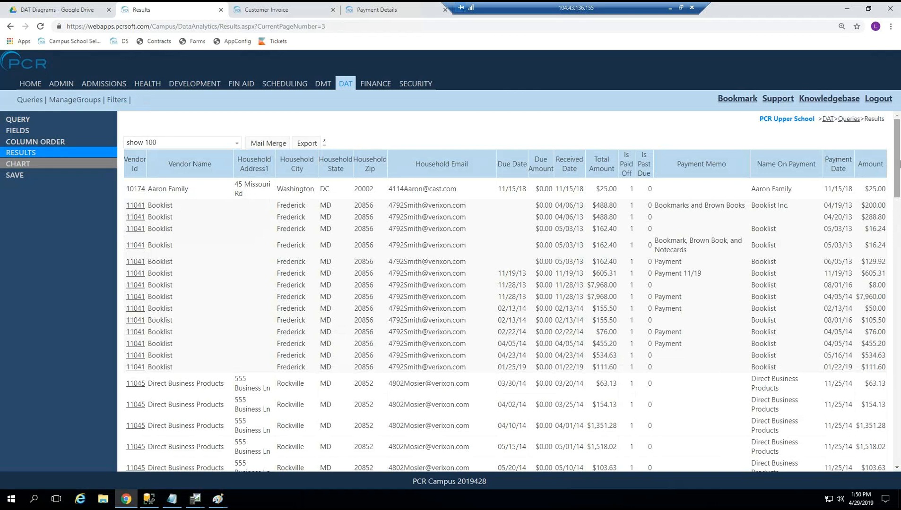
drag(897, 191, 900, 325)
scroll(899, 325, down, 10)
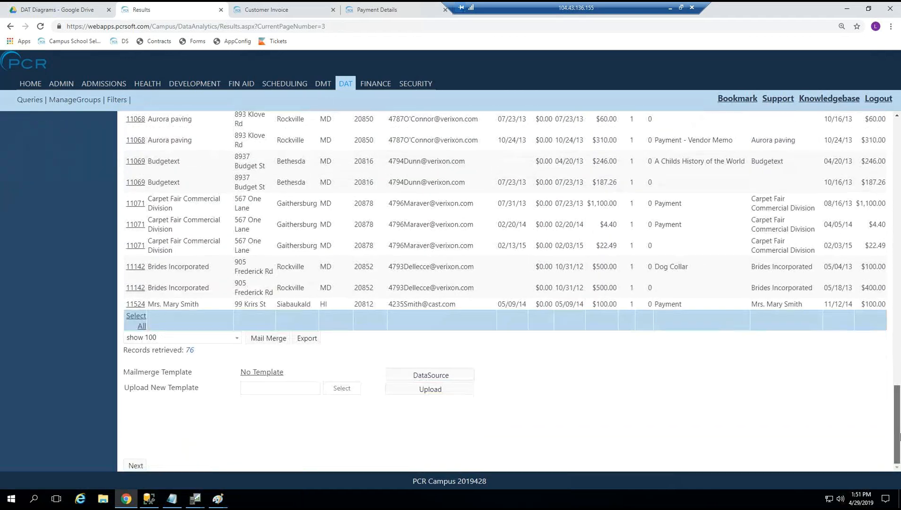
scroll(290, 184, up, 15)
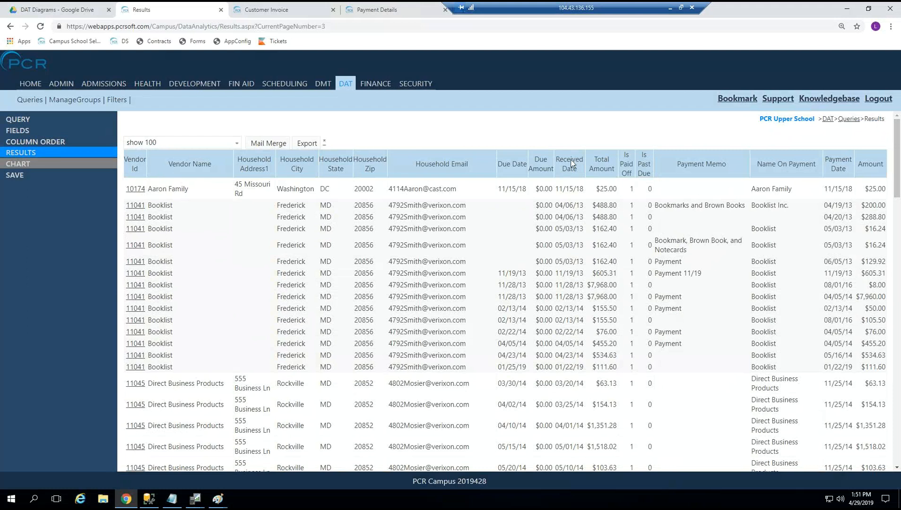
Return to the query definition, set the Vendor Invoice Payments connection to With or Without, and save it.
click(30, 120)
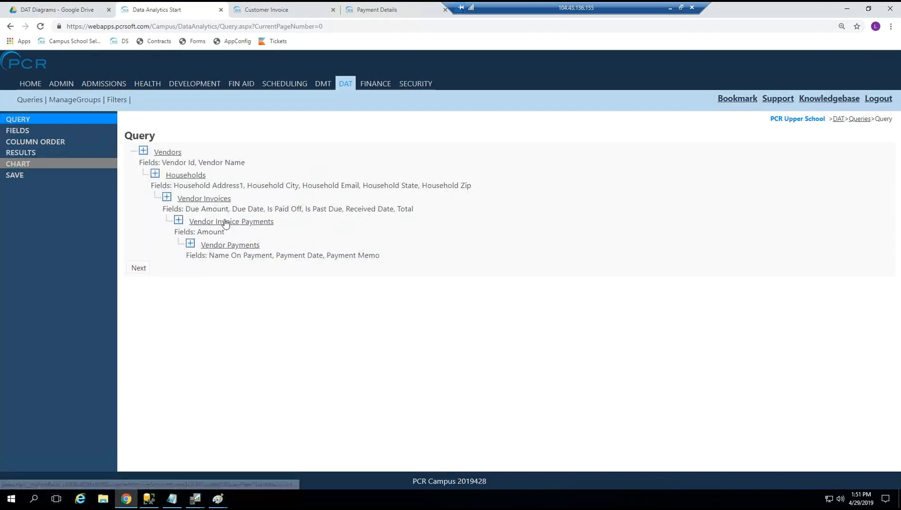
click(222, 222)
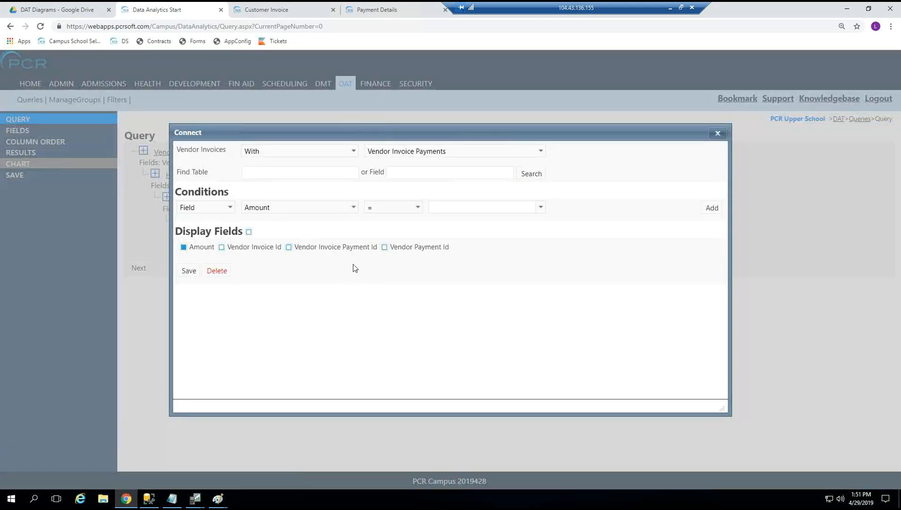
click(280, 151)
click(277, 174)
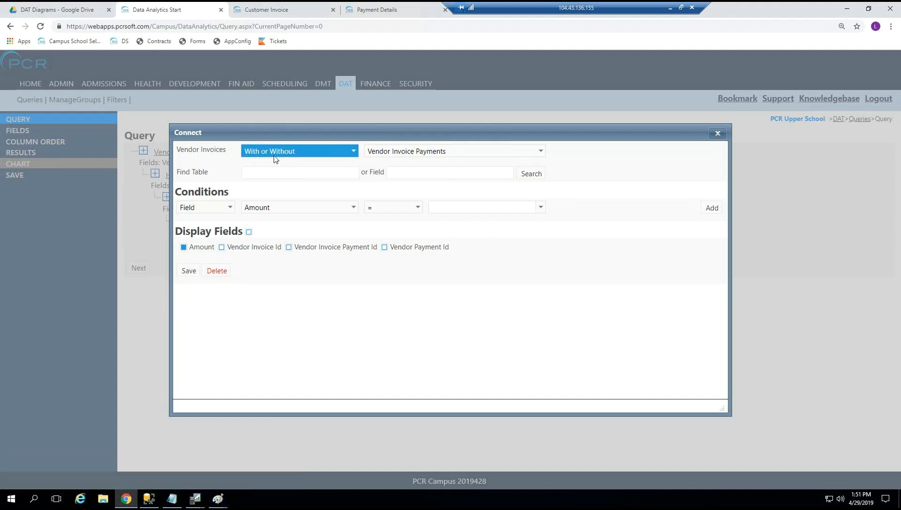
click(189, 272)
View the query results and look through them for vendor invoices that have no payments.
click(19, 153)
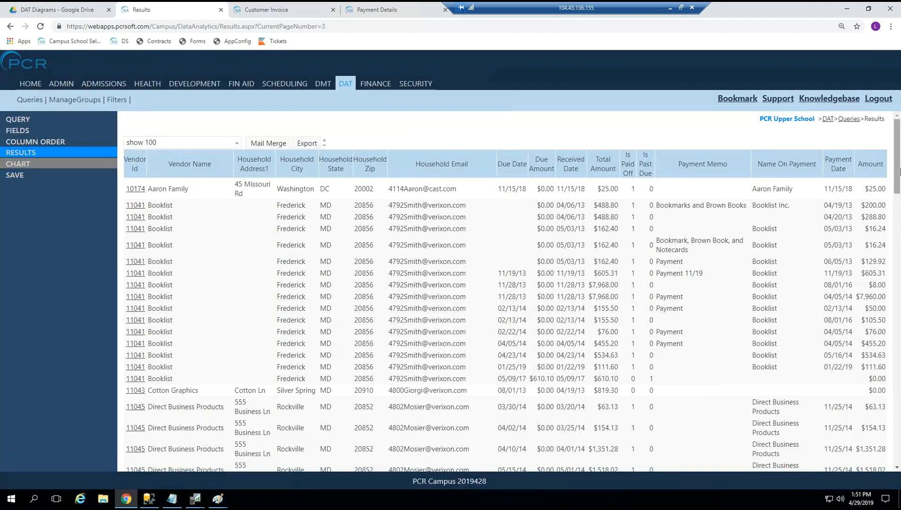
drag(897, 174, 899, 207)
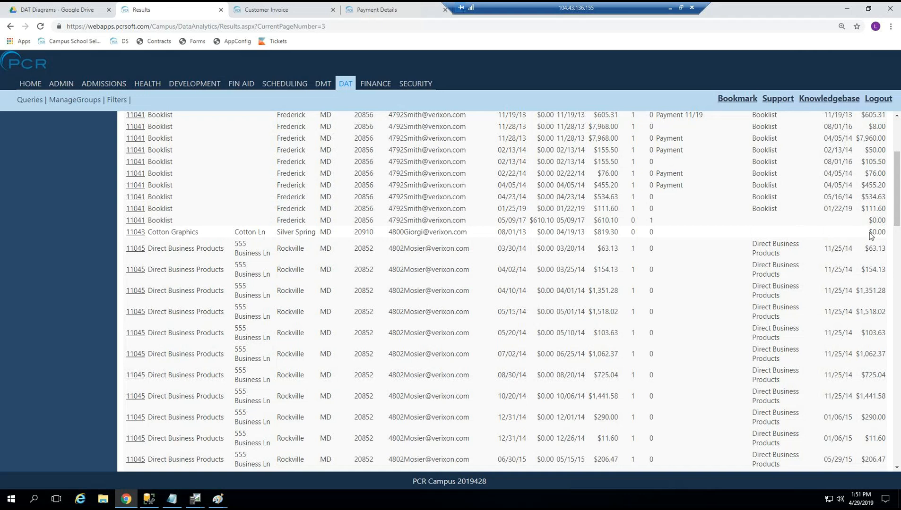
scroll(900, 208, down, 6)
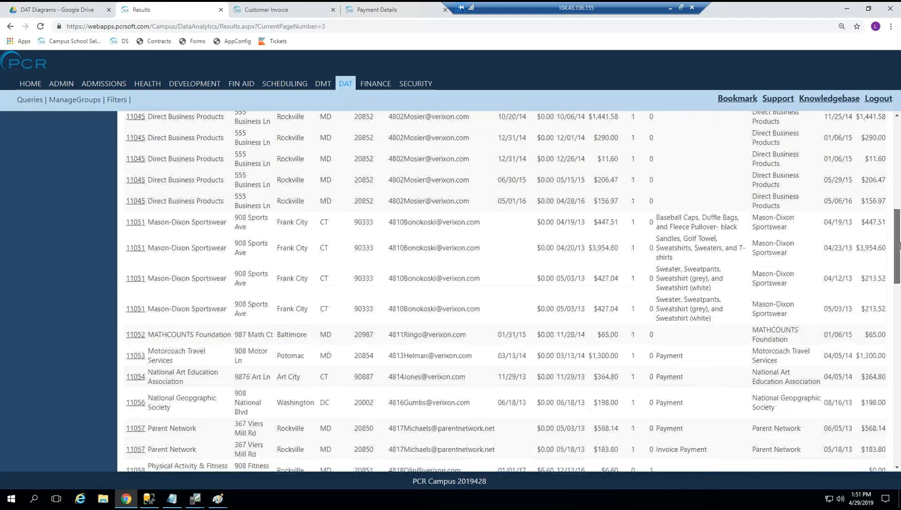
drag(900, 171, 900, 255)
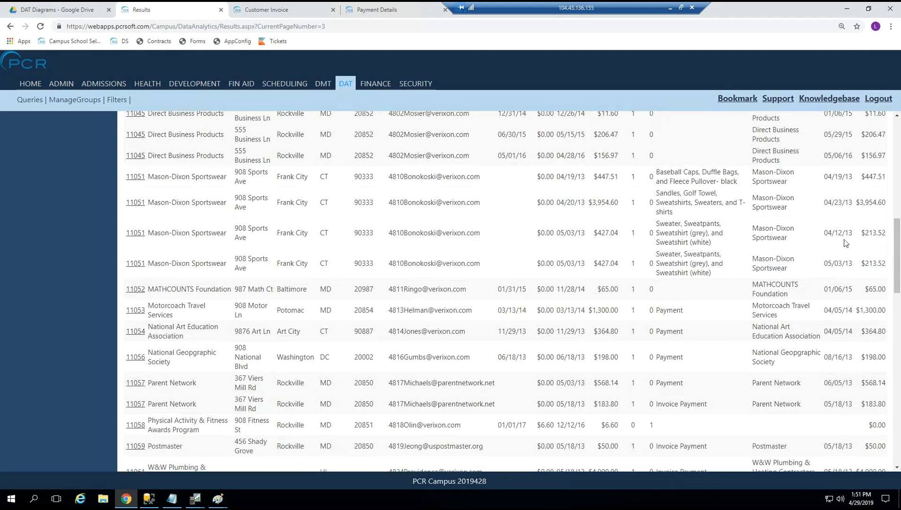
drag(900, 285, 899, 119)
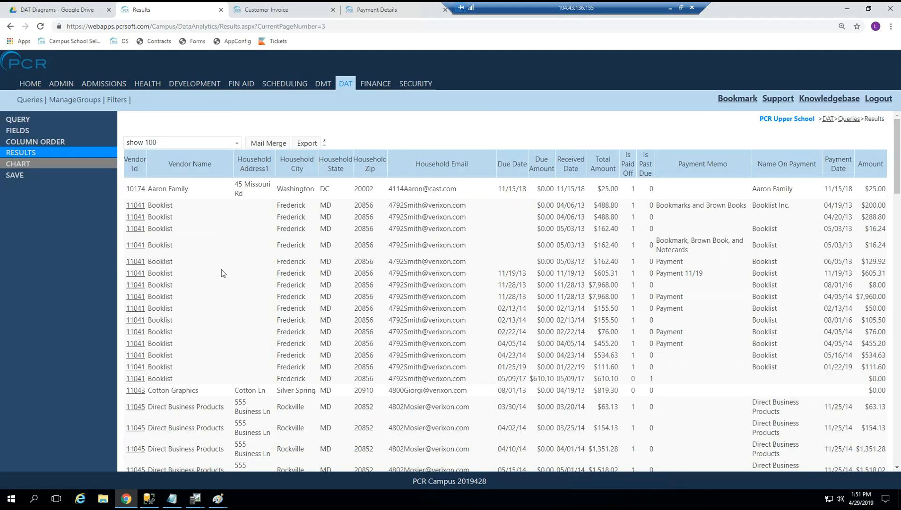
Filter the saved queries to the PCR (Imported) group and open [Finance] Customer Balance Details for editing.
click(344, 84)
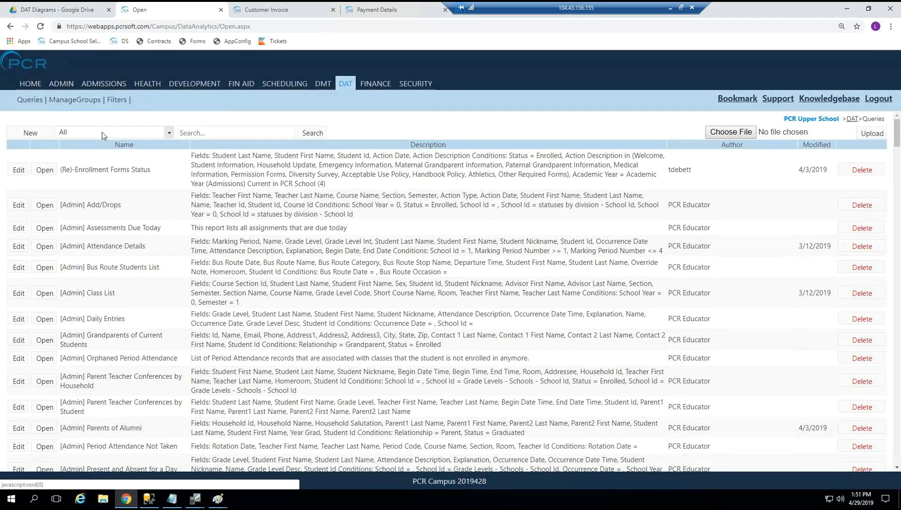
click(102, 132)
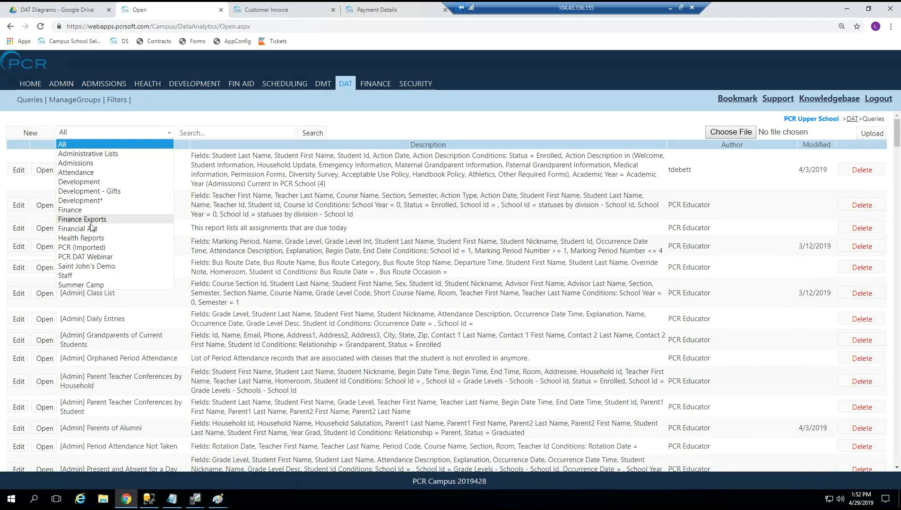
click(93, 249)
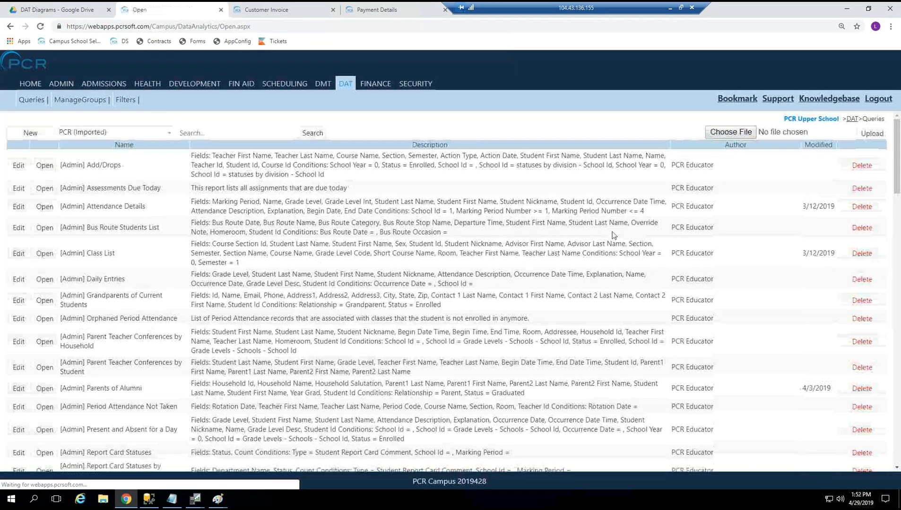
drag(898, 156, 897, 306)
scroll(271, 181, down, 10)
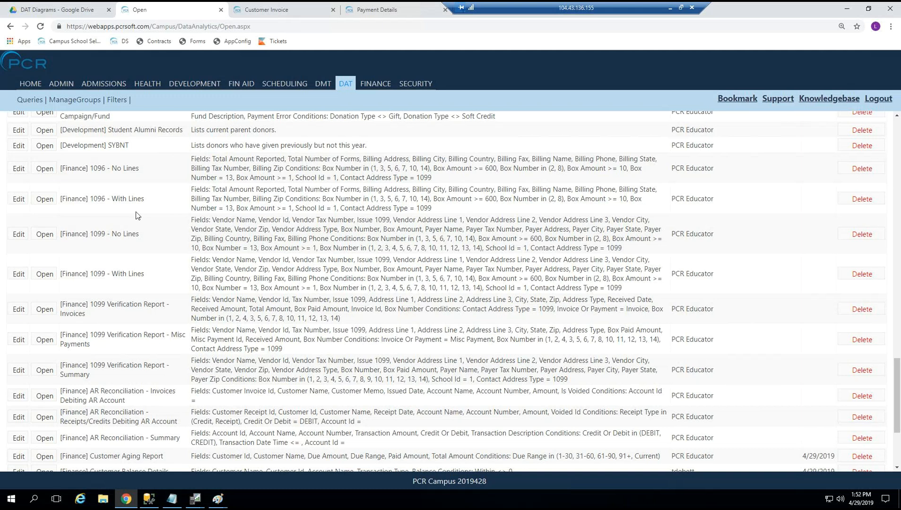
scroll(179, 216, down, 2)
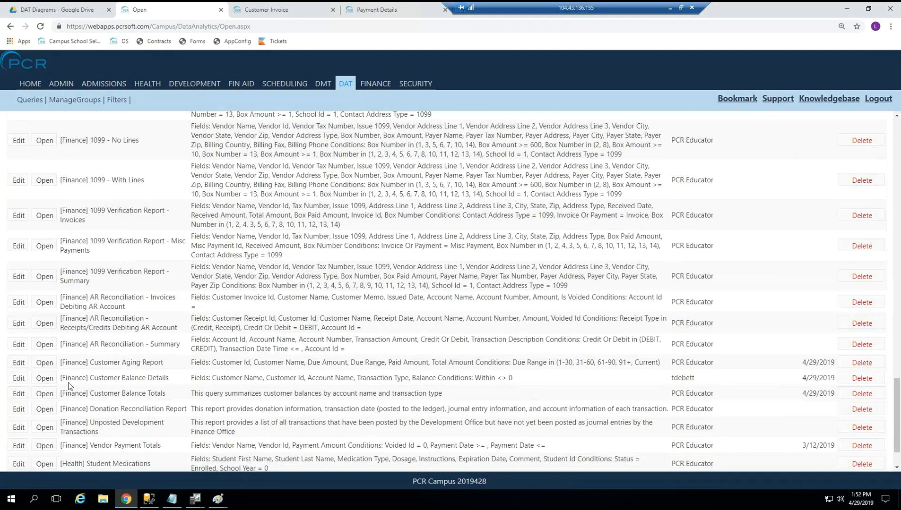
drag(67, 378, 172, 381)
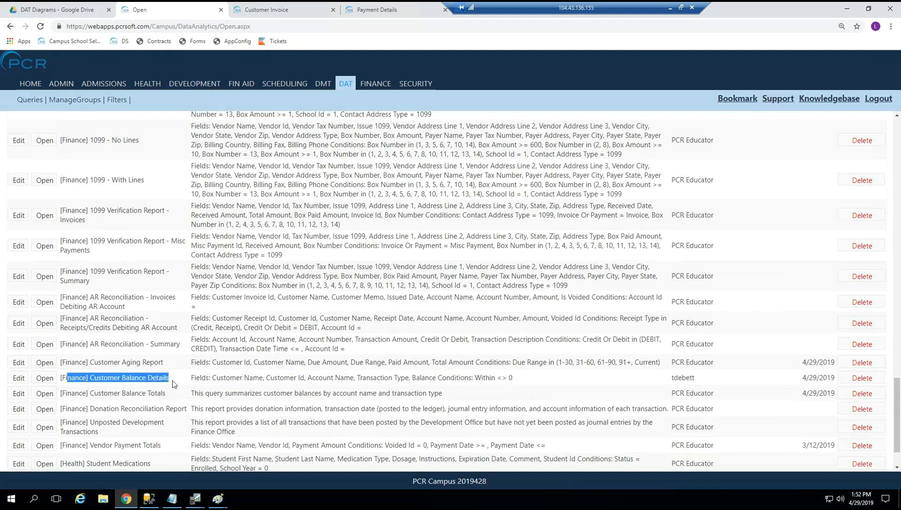
click(19, 380)
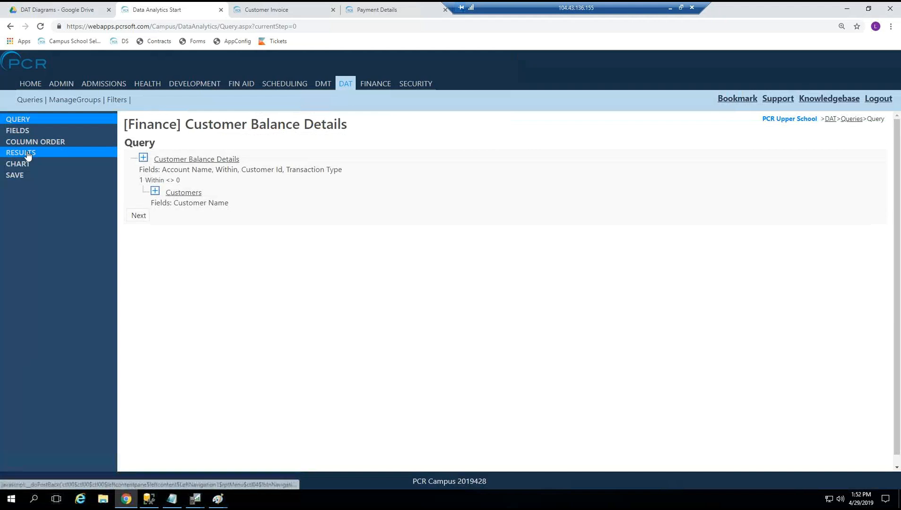
View the Customer Balance Details results and examine how account name, transaction type and balance distinguish invoices from receipts.
click(27, 153)
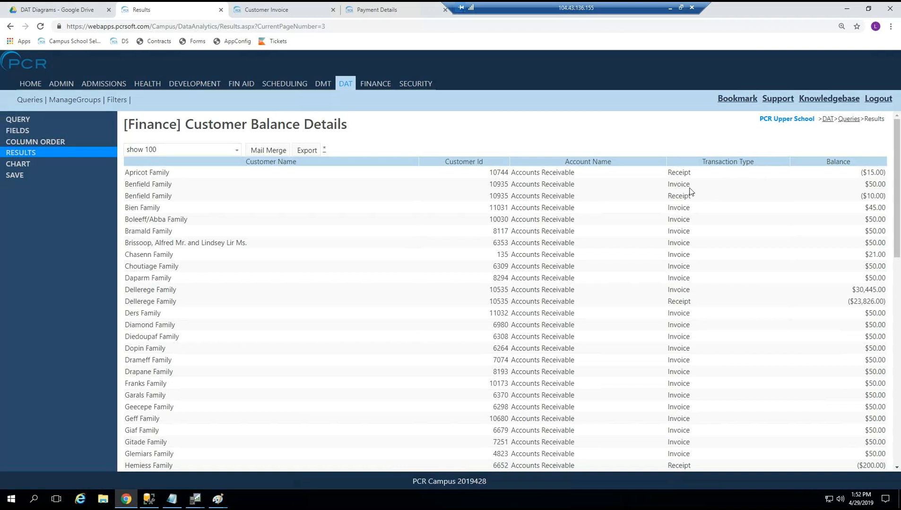
drag(668, 185, 701, 194)
click(621, 212)
drag(866, 185, 882, 184)
drag(861, 197, 880, 196)
drag(520, 173, 588, 175)
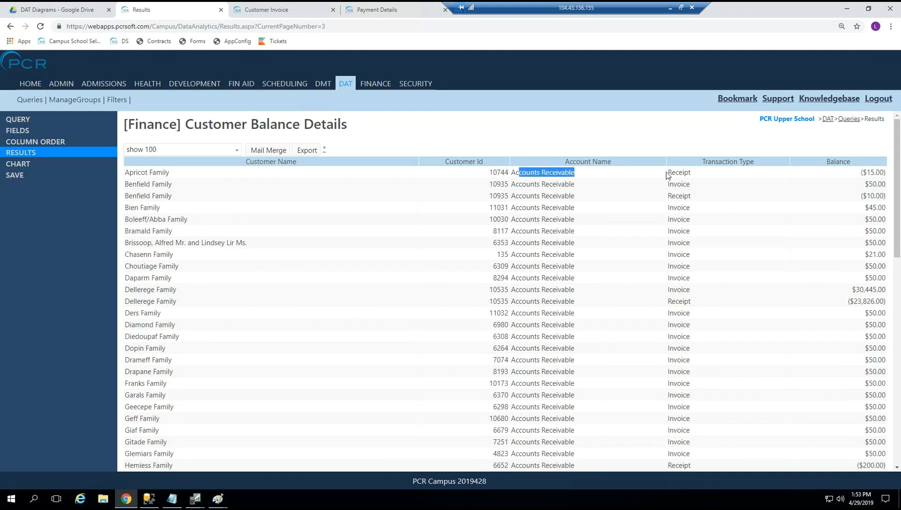
click(706, 172)
drag(672, 172, 706, 172)
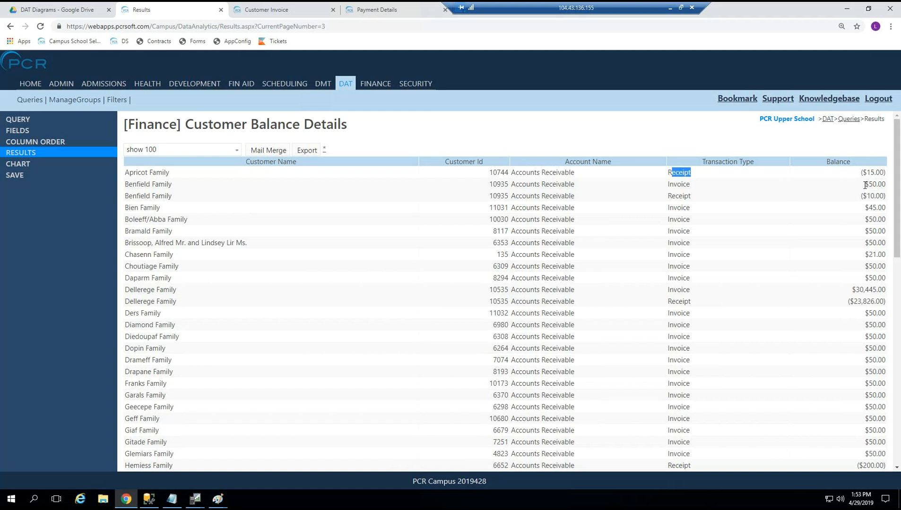
drag(868, 186, 875, 185)
Return to the query definition and check in Paint's DATFinanceAR.png diagram how Customer Balance Details relates to Customers.
click(17, 120)
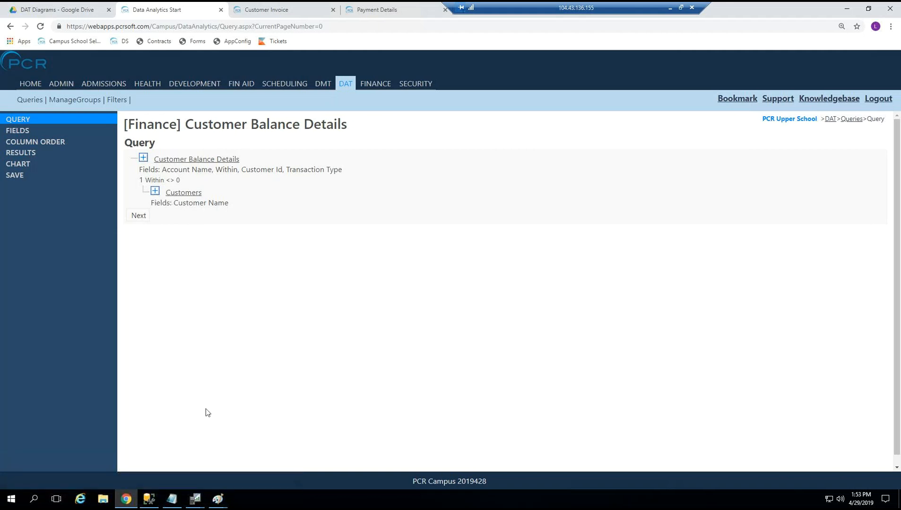
click(218, 500)
click(293, 447)
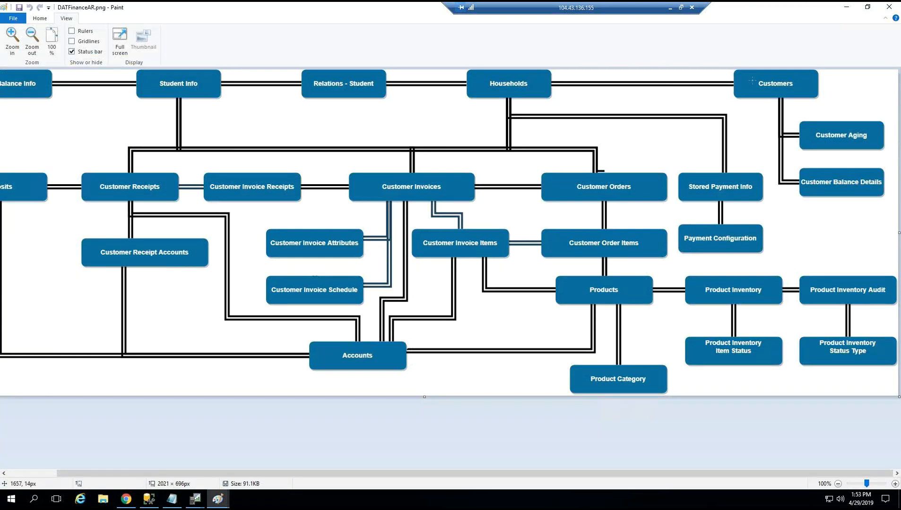
click(848, 7)
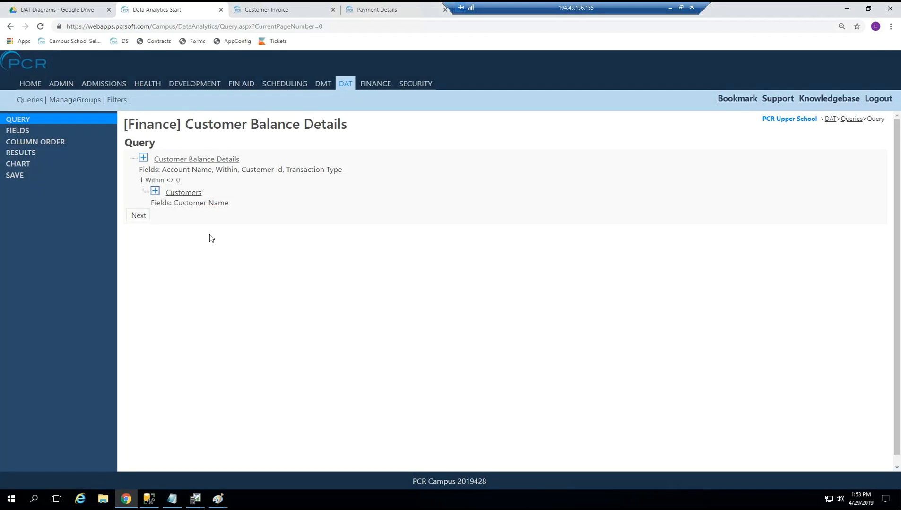
Examine the Customer Balance Details table's required parameters, including unposted transactions, the date range and the available ledgers, leaving them unsaved.
click(173, 162)
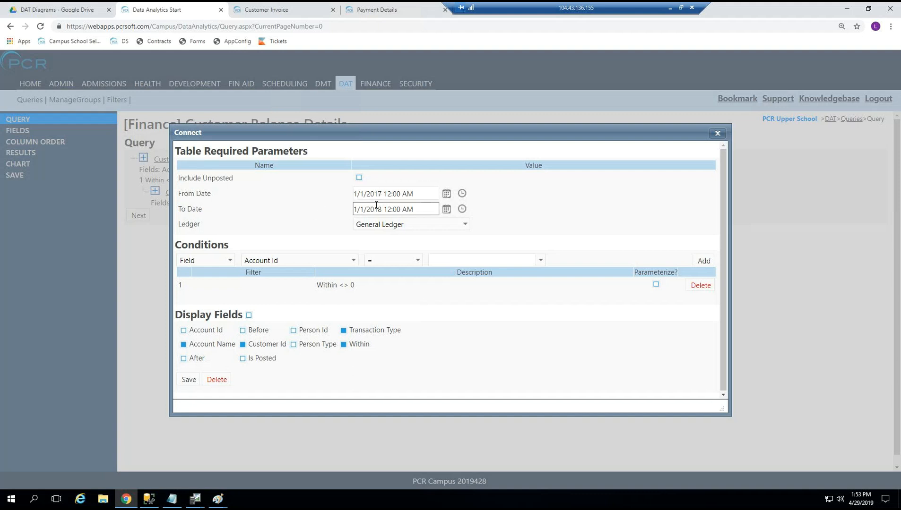
drag(188, 178, 364, 182)
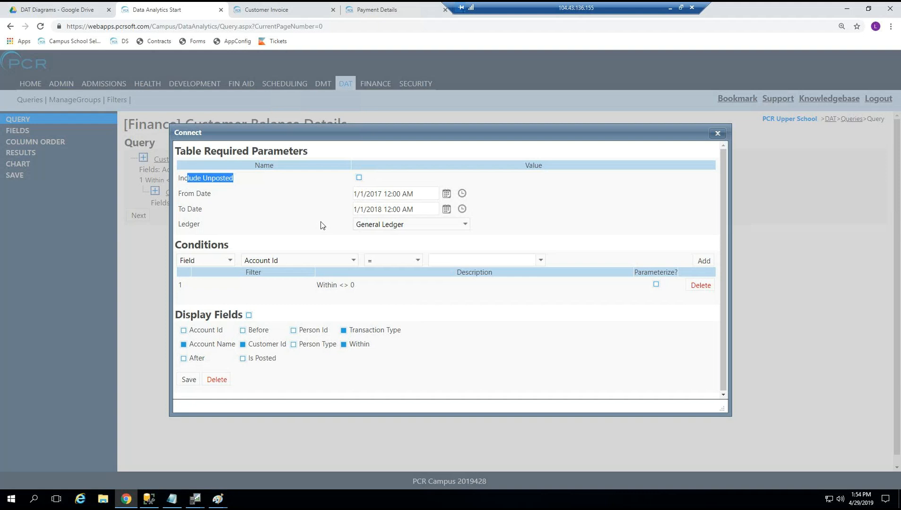
drag(182, 225, 198, 225)
click(459, 225)
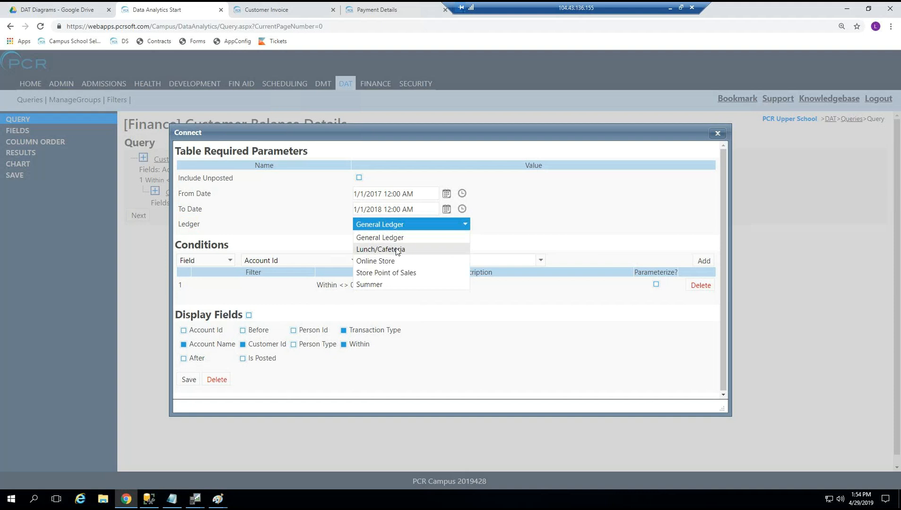
click(548, 204)
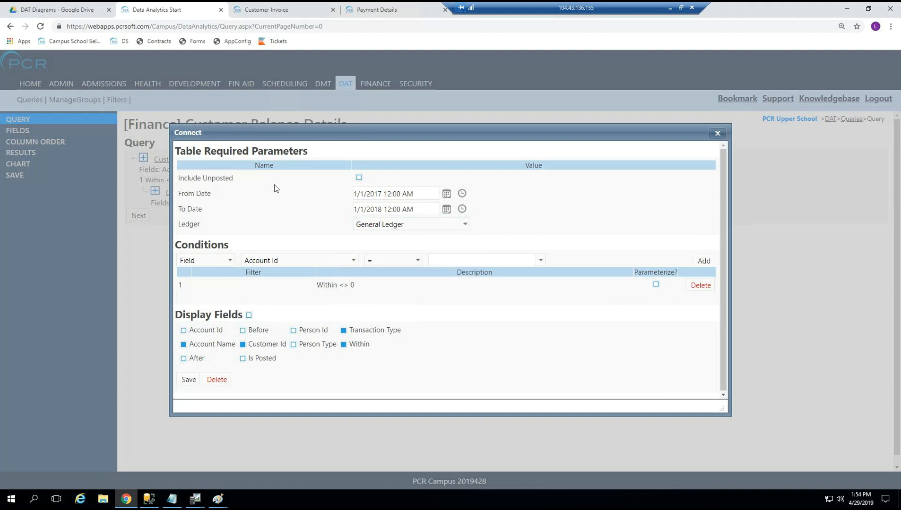
click(716, 133)
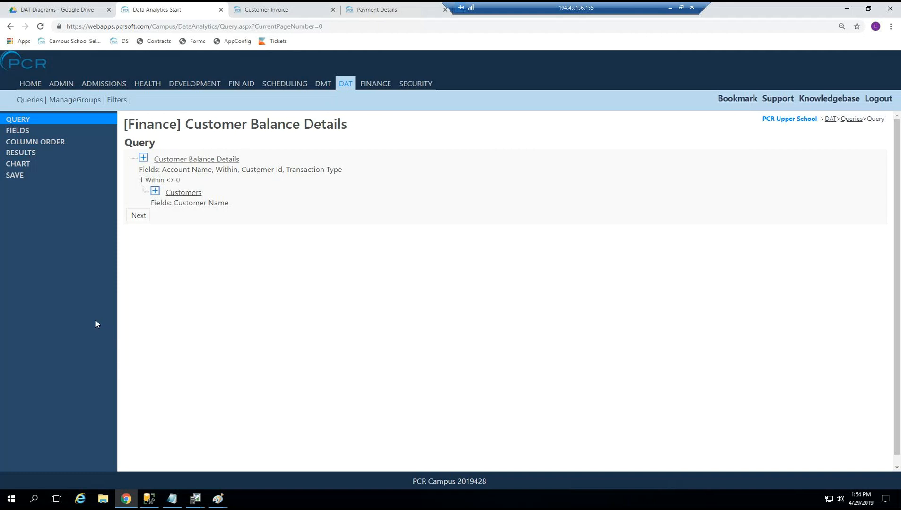
Review the table relations in Paint's DATFinanceAR.png diagram, including the Student Balance Info end, and return to the query definition.
mouse_move(218, 499)
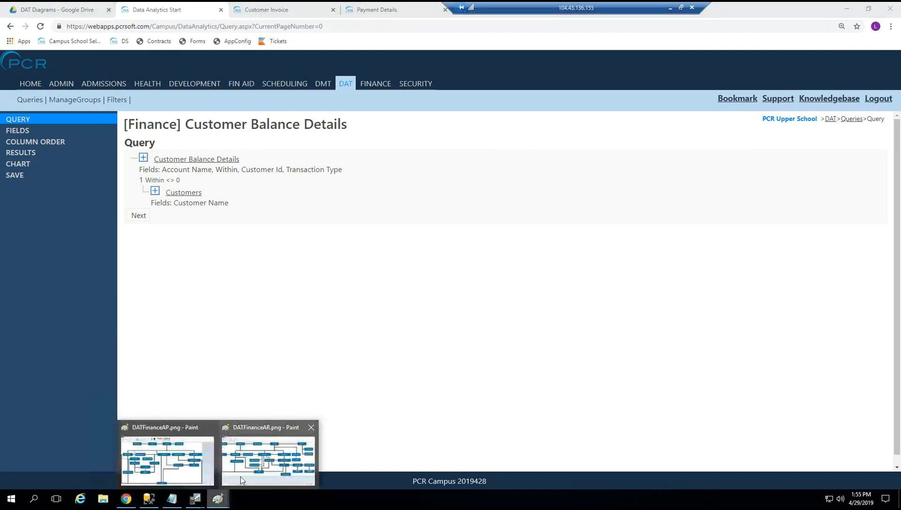
click(274, 451)
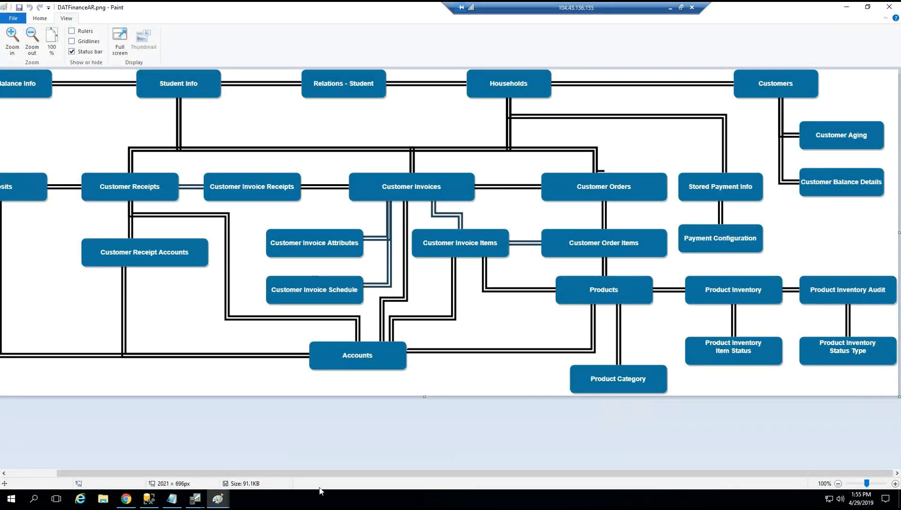
drag(331, 476, 267, 467)
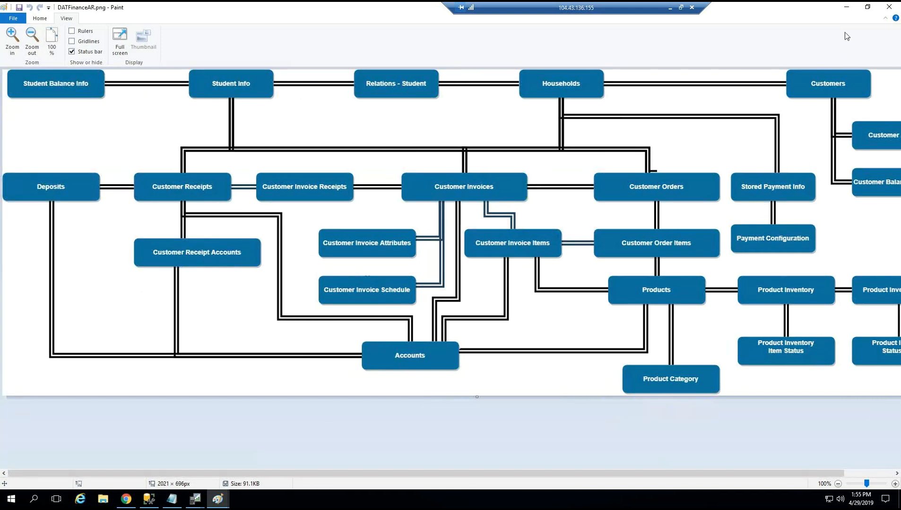
click(846, 6)
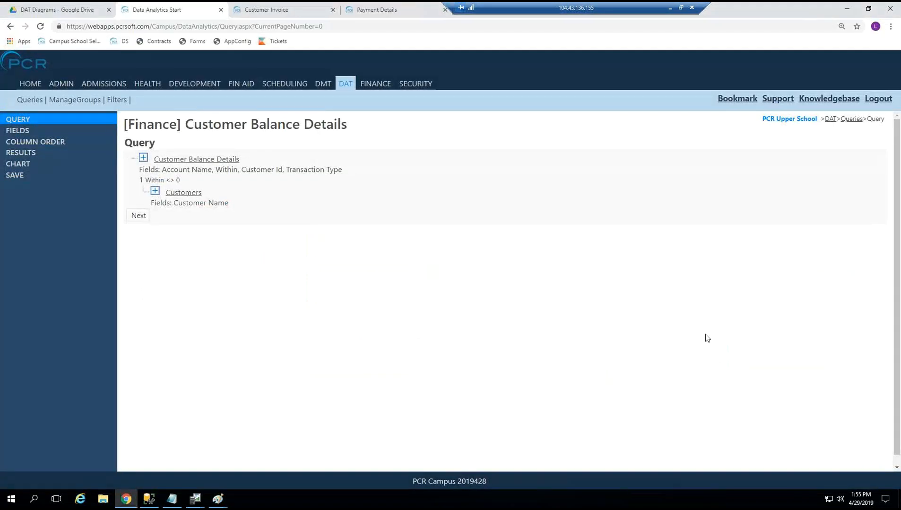